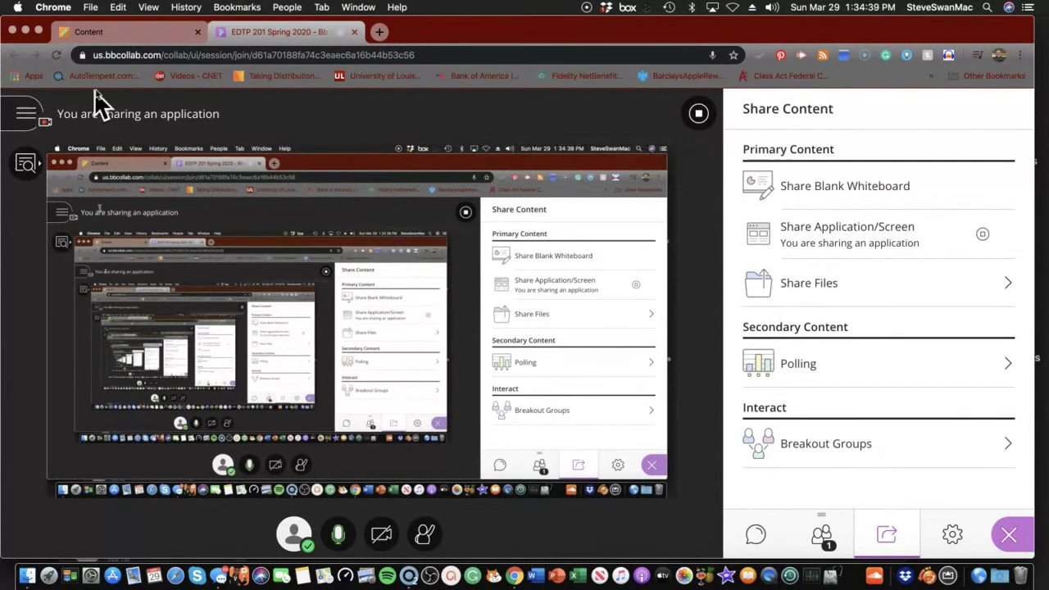
- Switch to the course content page and review the effective-teacher topics in the Your Animoto Creation assignment
left_click(101, 31)
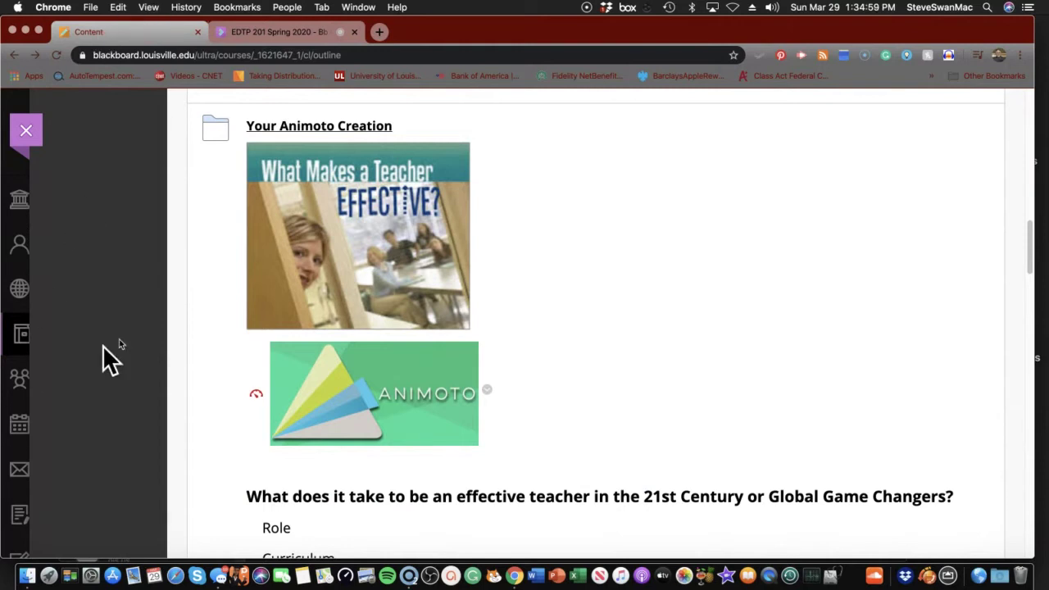
scroll(191, 318, "down", 5)
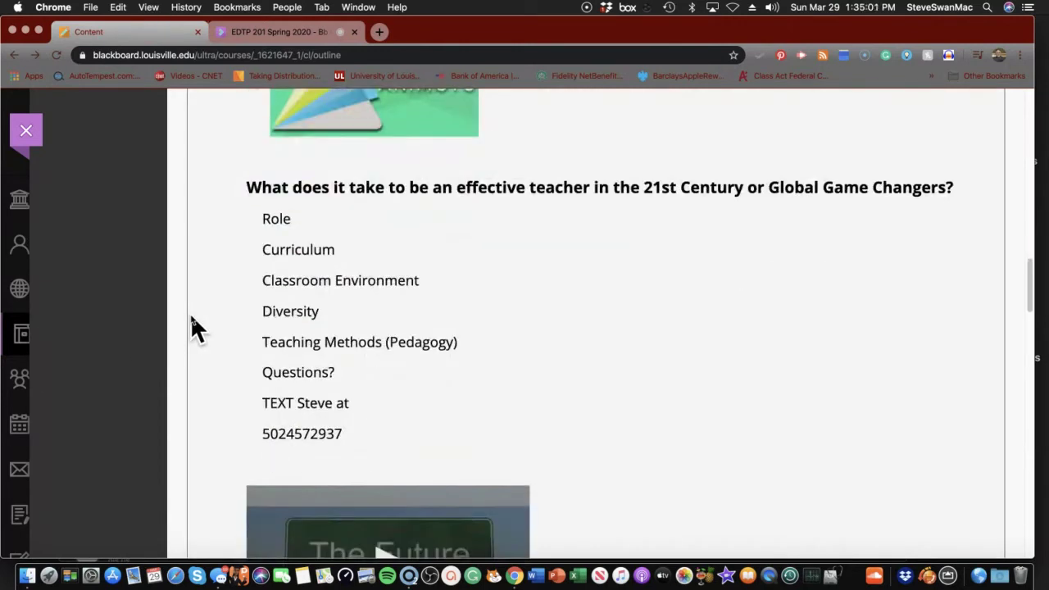
scroll(191, 318, "down", 1)
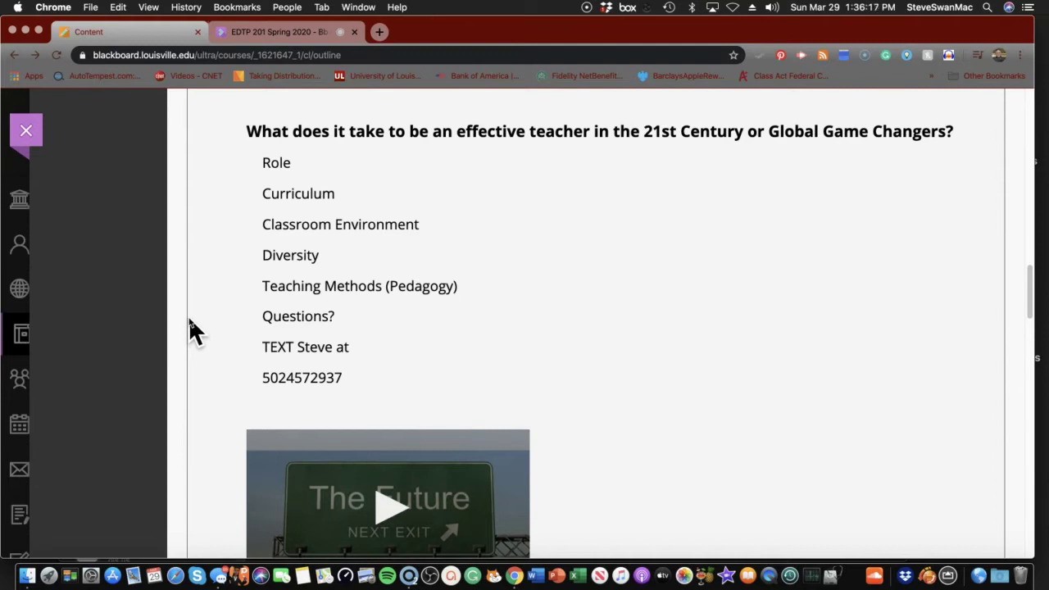
scroll(194, 328, "up", 3)
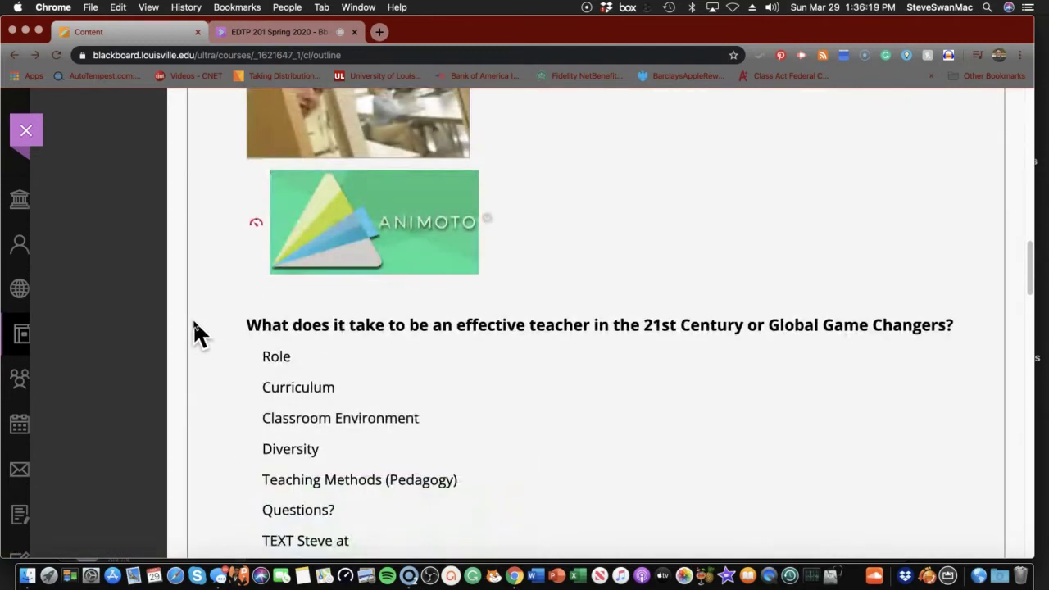
scroll(195, 324, "down", 3)
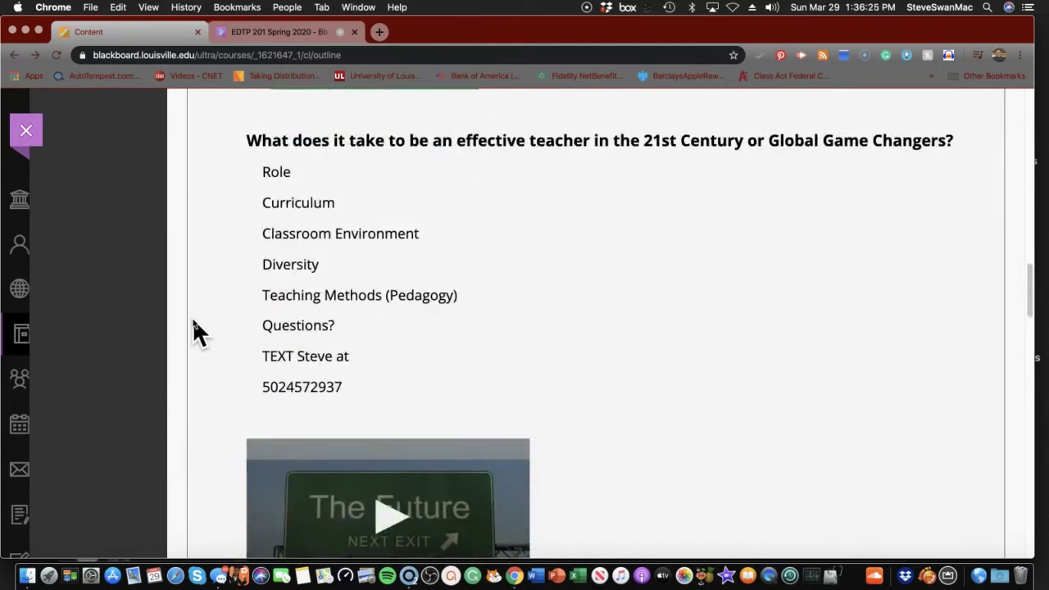
scroll(192, 317, "up", 6)
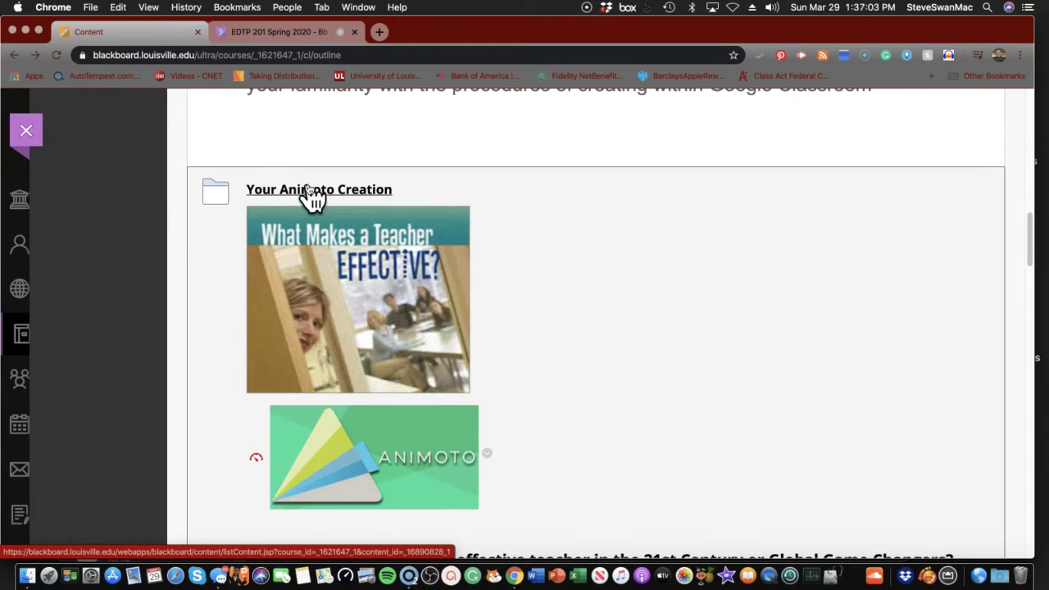
- Open the Animoto folder inside Your Animoto Creation and look through its links and tutorial videos
left_click(310, 192)
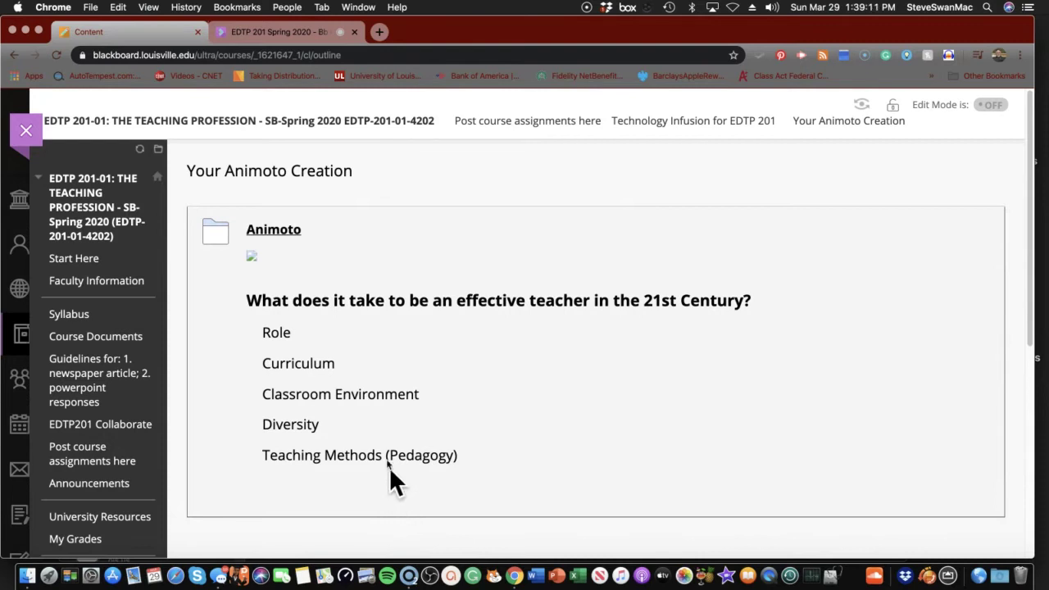
left_click(272, 237)
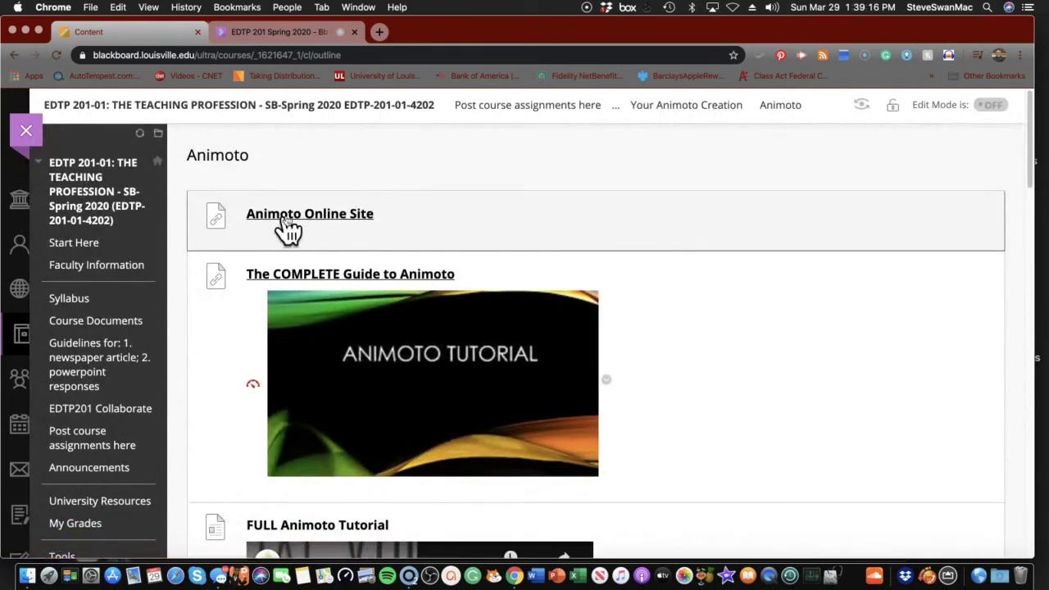
scroll(276, 338, "down", 3)
scroll(275, 332, "down", 15)
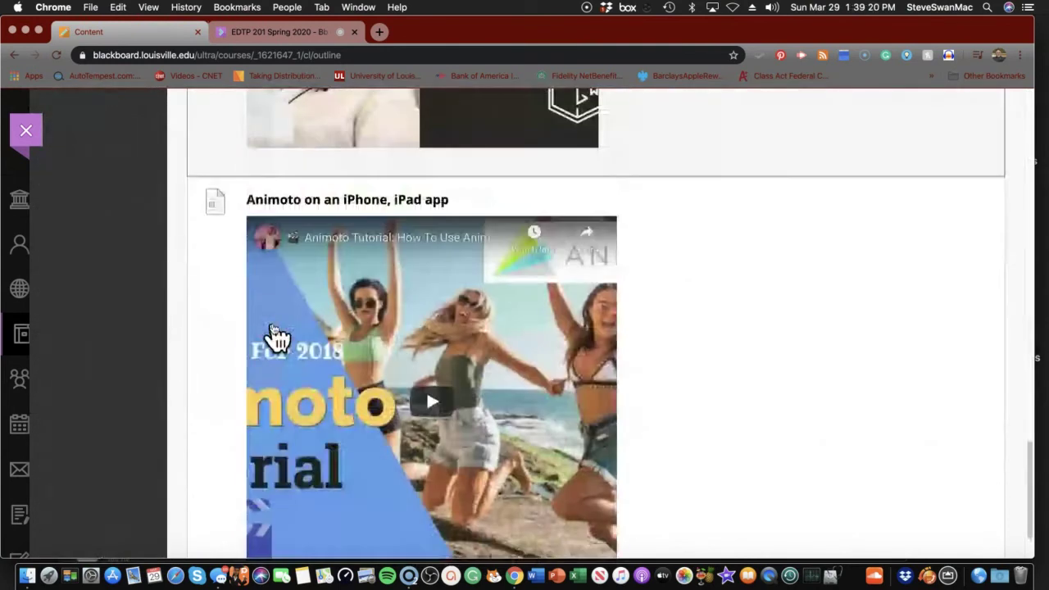
scroll(276, 338, "up", 15)
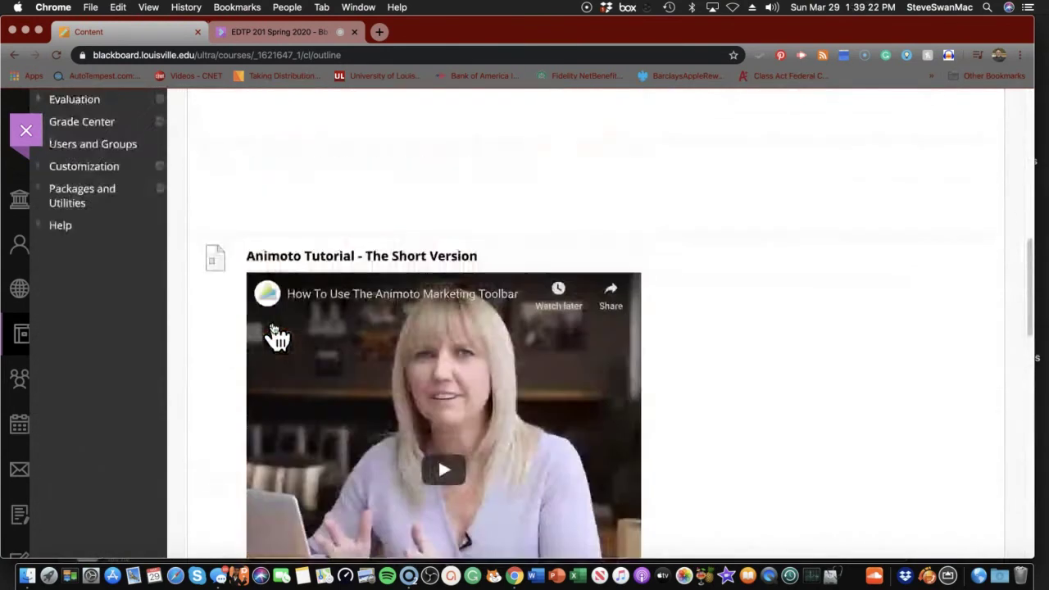
scroll(277, 338, "up", 5)
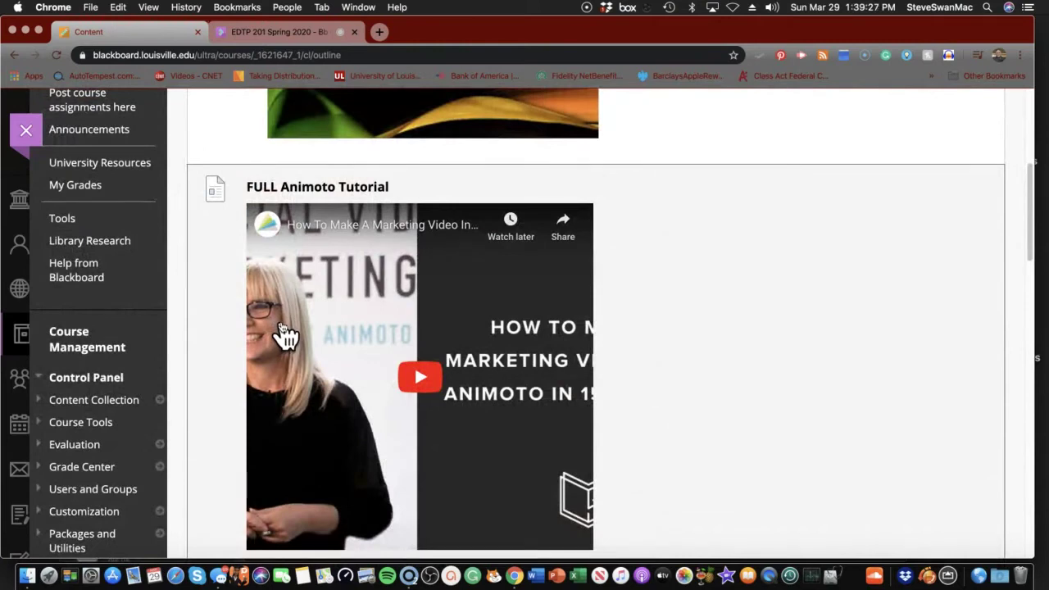
scroll(283, 336, "up", 4)
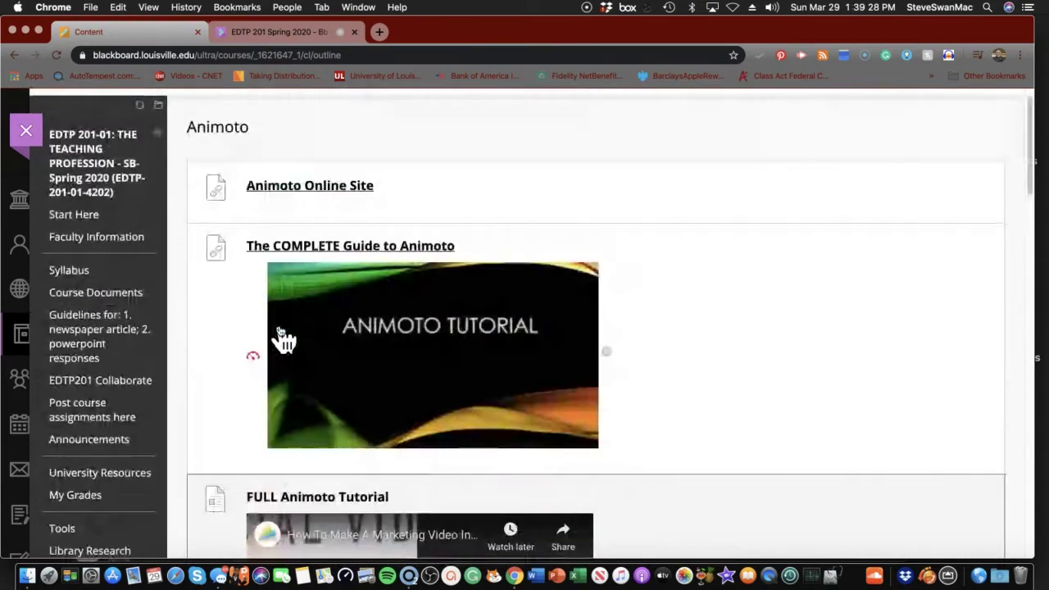
scroll(283, 337, "up", 1)
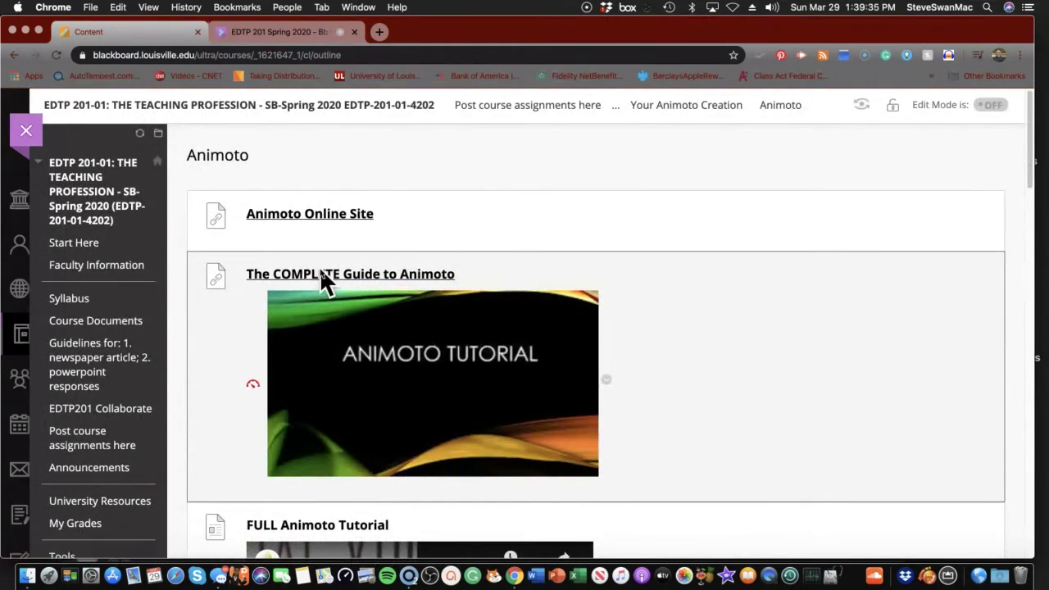
- Open The COMPLETE Guide to Animoto and skim its introduction and section list
left_click(322, 274)
scroll(324, 283, "down", 5)
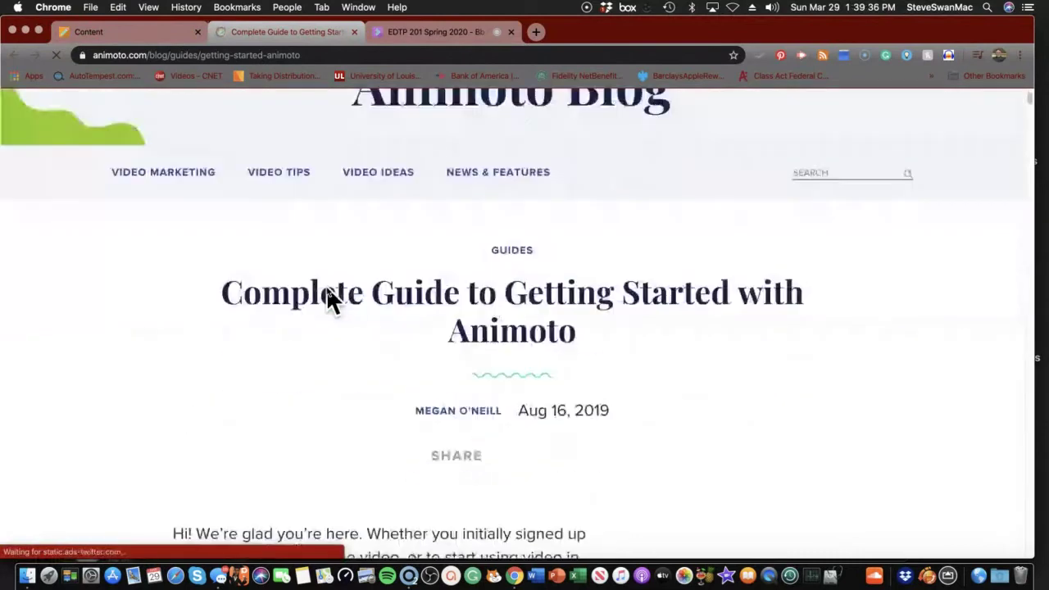
scroll(328, 287, "down", 20)
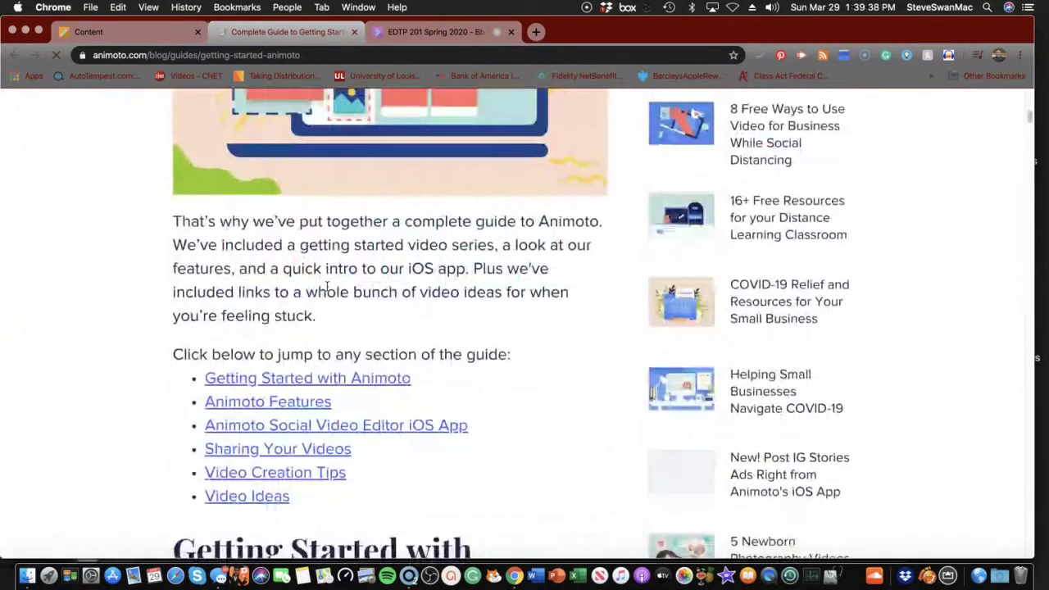
scroll(327, 287, "down", 6)
scroll(336, 295, "up", 20)
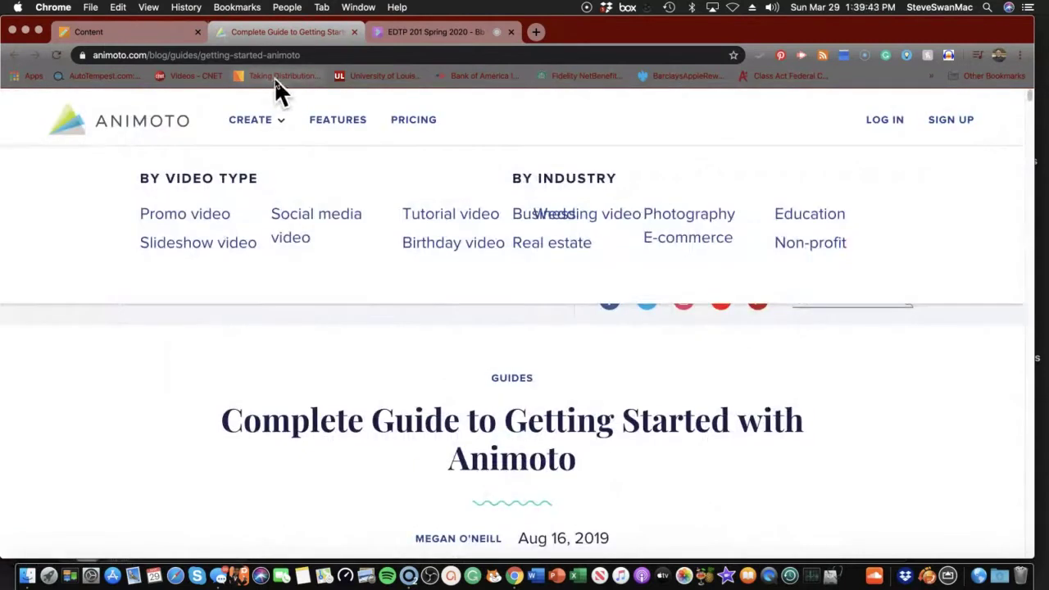
- Return to the course page, open the Animoto Online Site and log in with the Google account
left_click(141, 35)
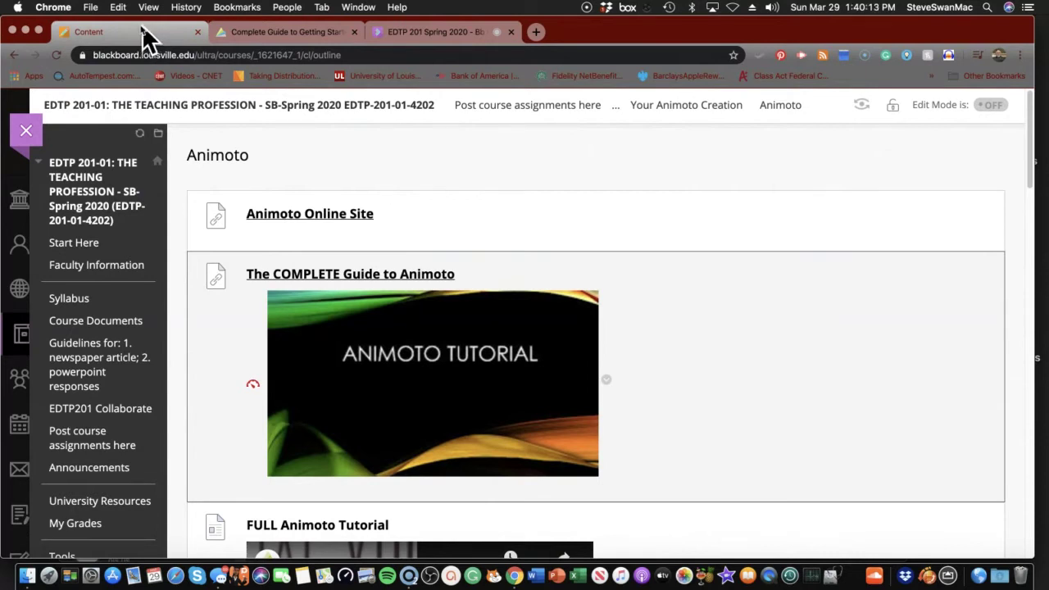
left_click(331, 214)
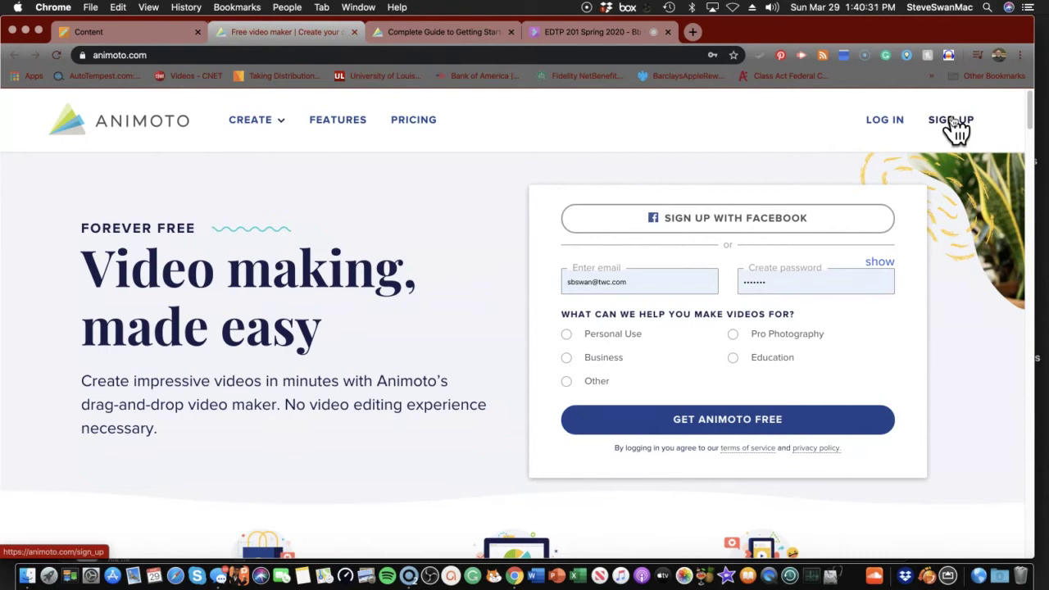
left_click(885, 120)
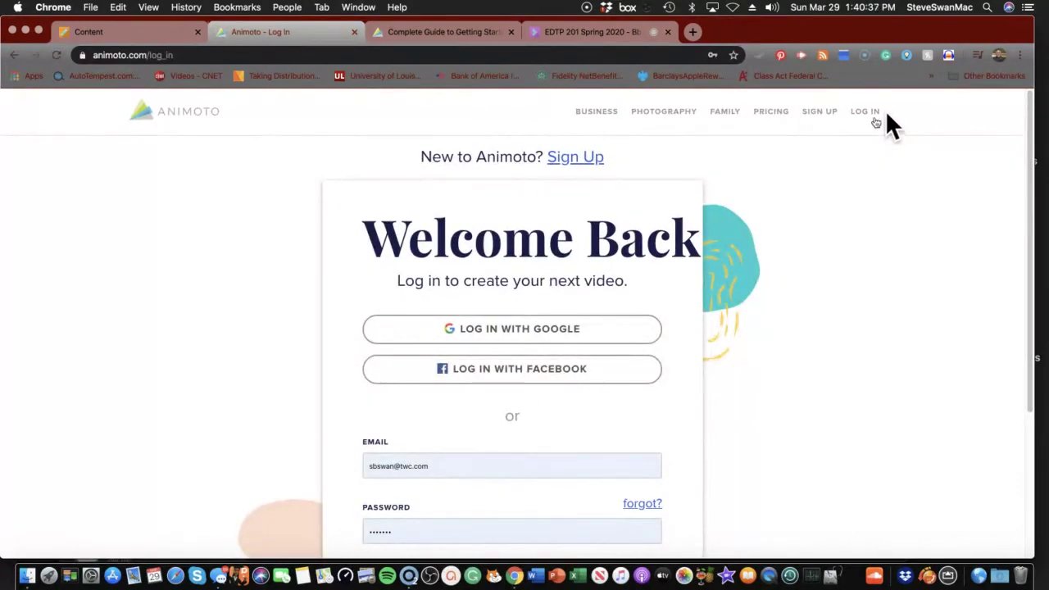
left_click(497, 328)
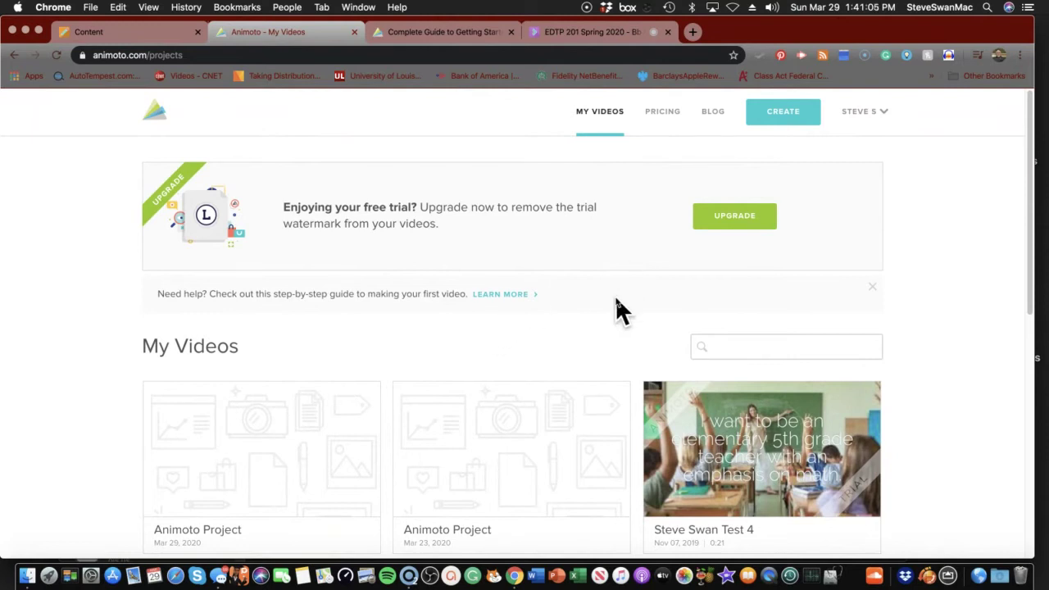
- Start creating a new video and browse the recommended templates
left_click(784, 119)
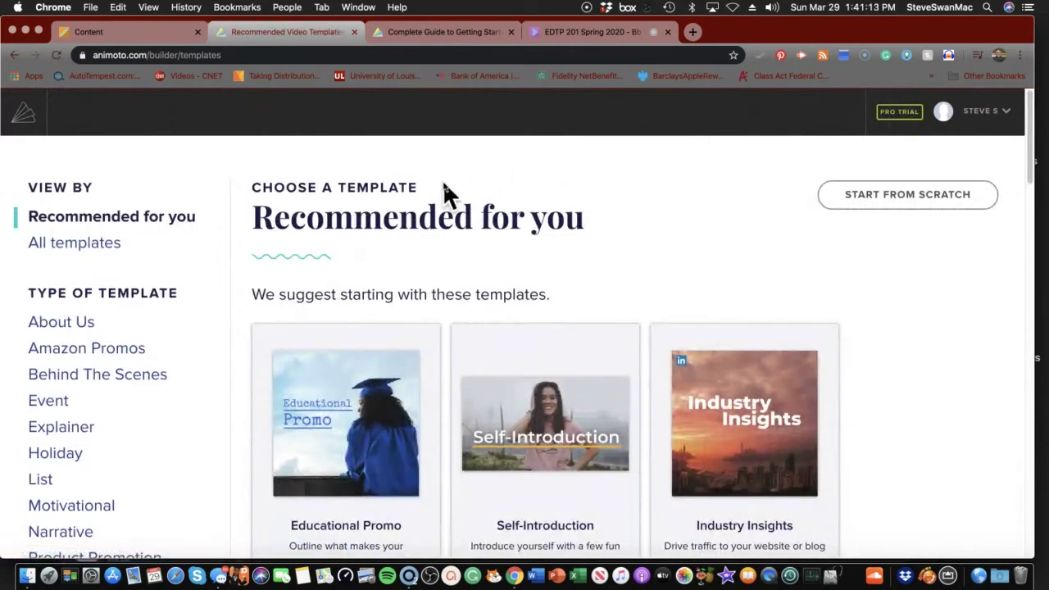
scroll(445, 192, "down", 5)
scroll(443, 189, "down", 2)
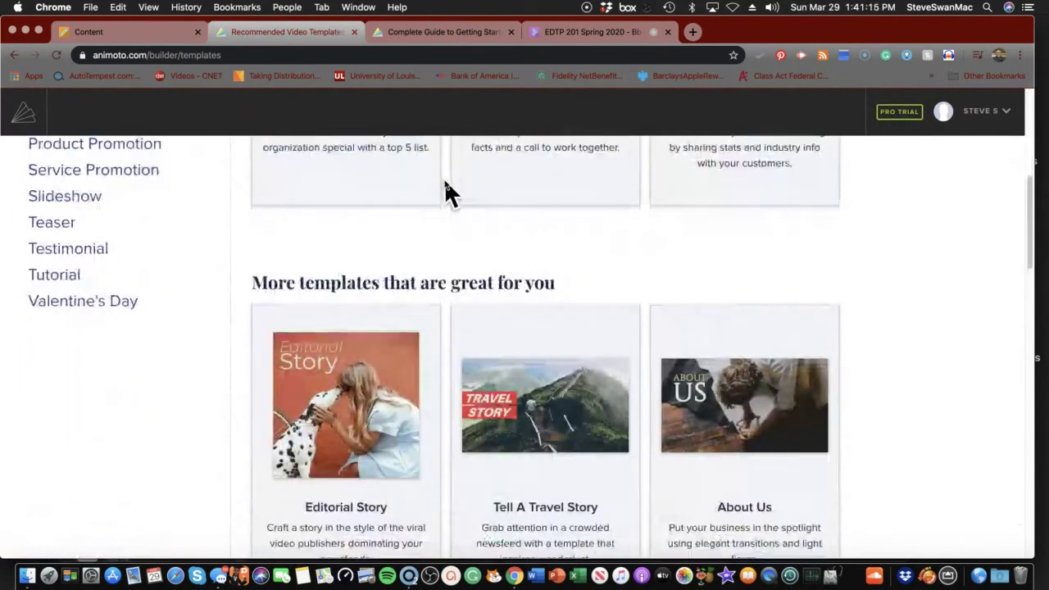
scroll(444, 188, "down", 3)
scroll(445, 184, "down", 3)
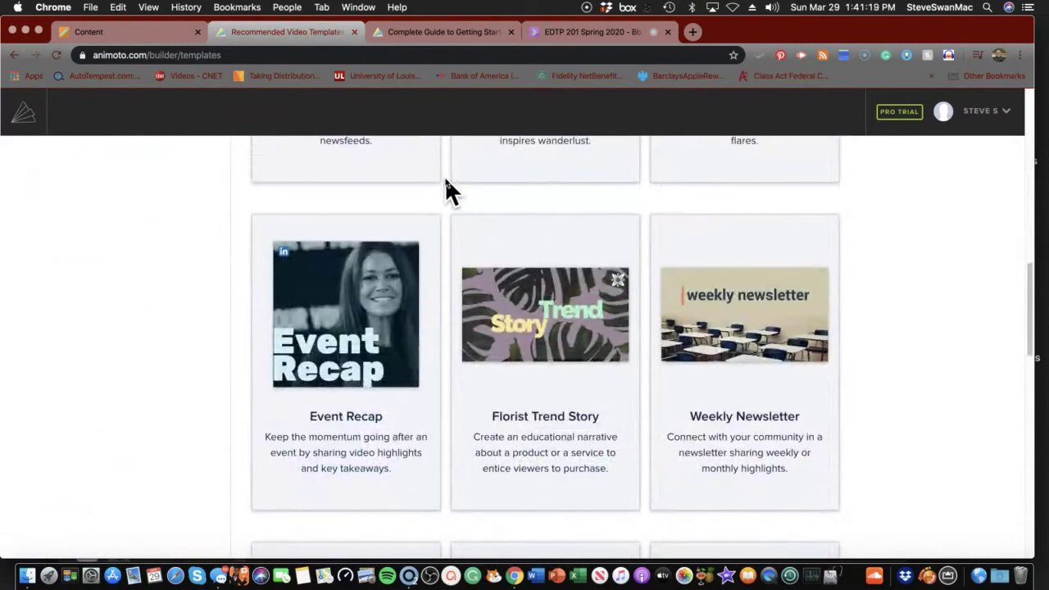
scroll(446, 182, "up", 5)
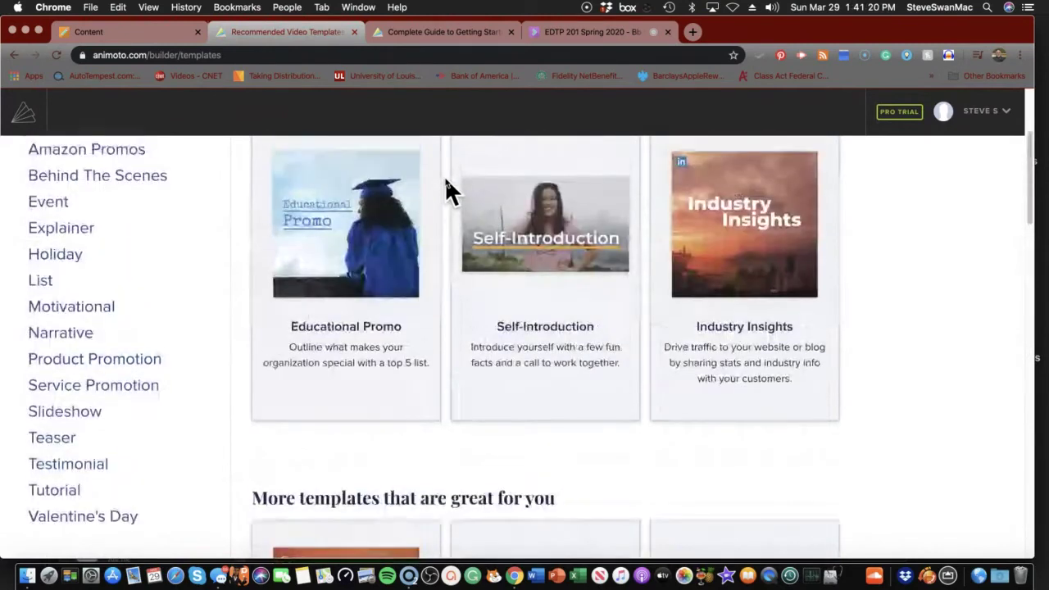
scroll(446, 182, "up", 3)
scroll(445, 182, "down", 3)
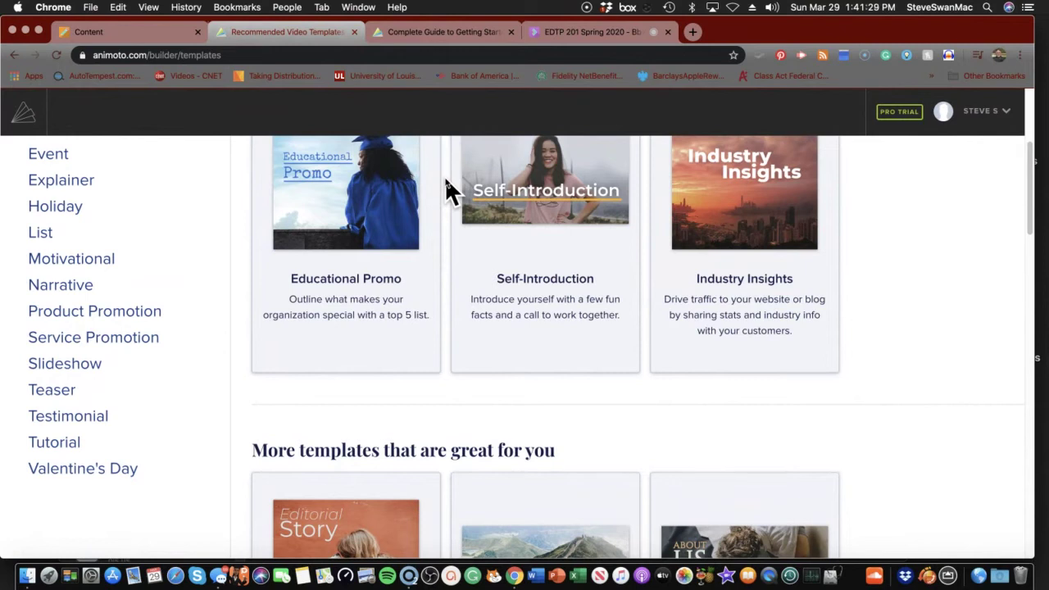
scroll(421, 192, "up", 5)
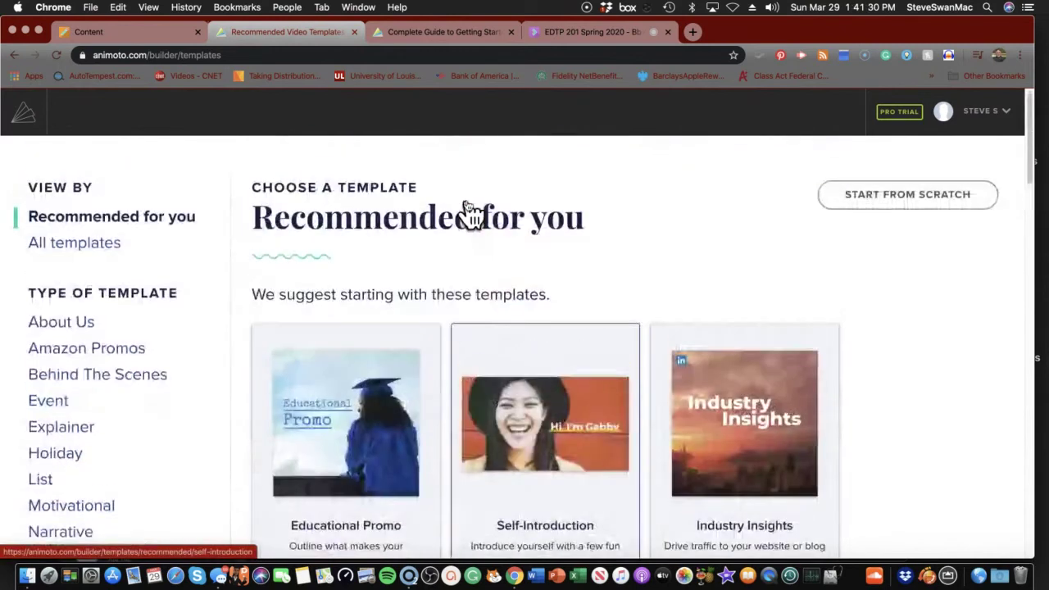
- Start the video from scratch instead of using a template and look through the available video styles
left_click(892, 203)
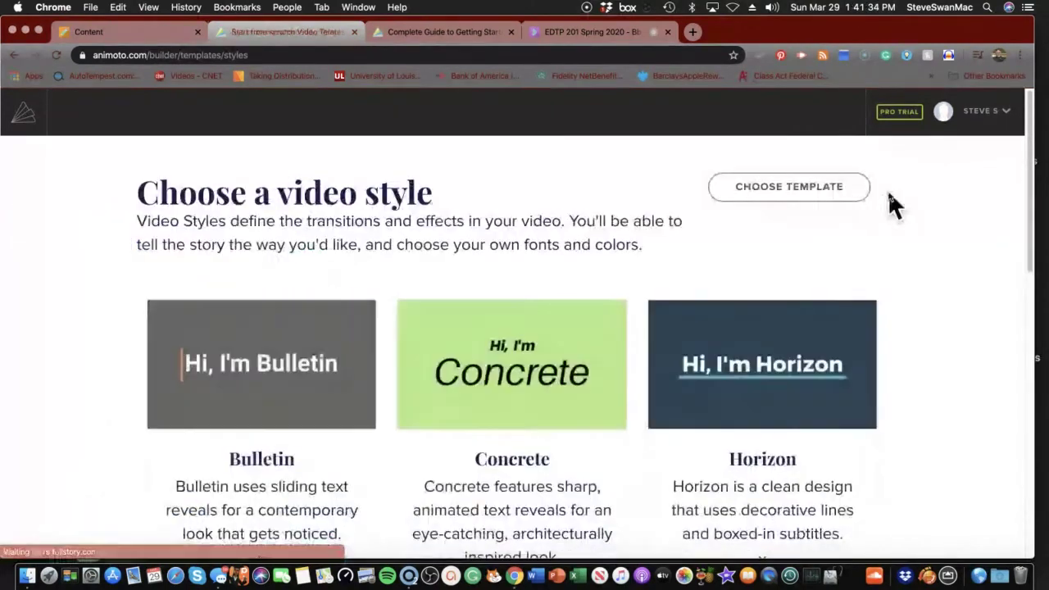
scroll(635, 244, "down", 5)
scroll(635, 244, "down", 4)
scroll(635, 244, "up", 2)
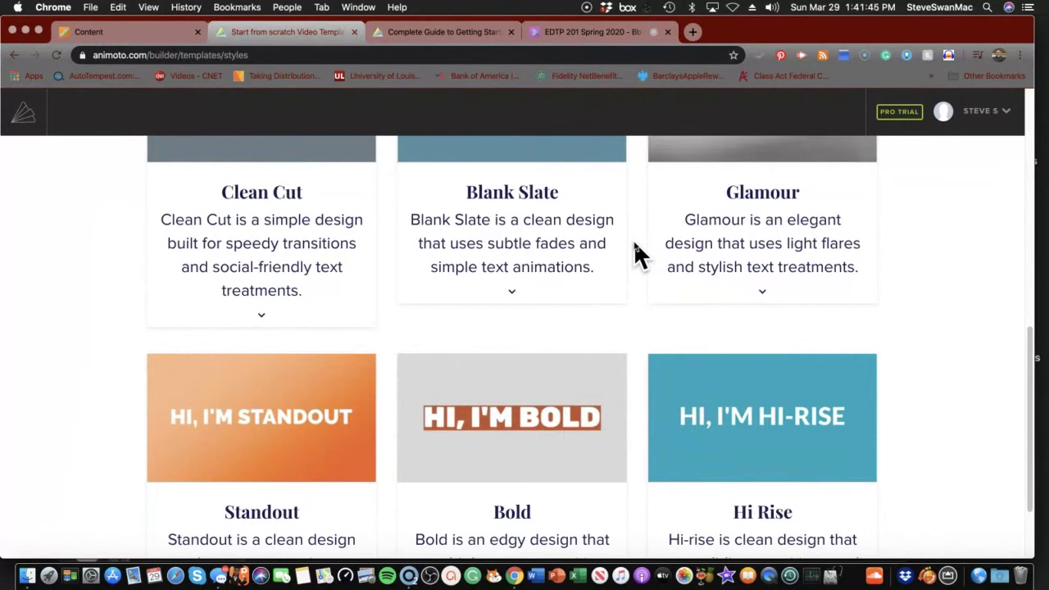
scroll(655, 286, "up", 3)
scroll(639, 281, "down", 4)
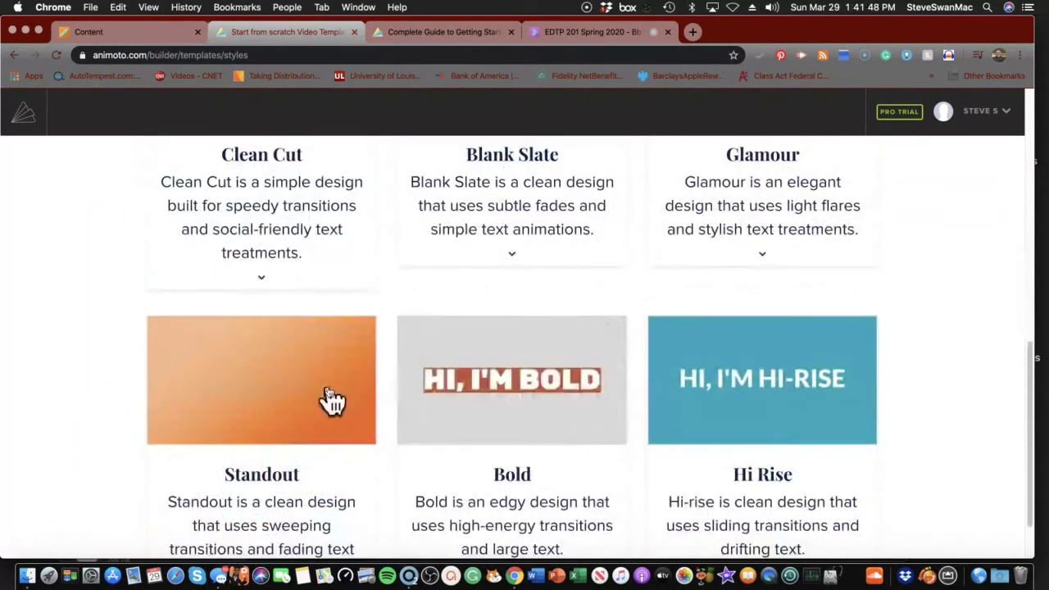
- Preview the Standout style in square format, then create the project with Standout in Landscape (16:9)
left_click(253, 384)
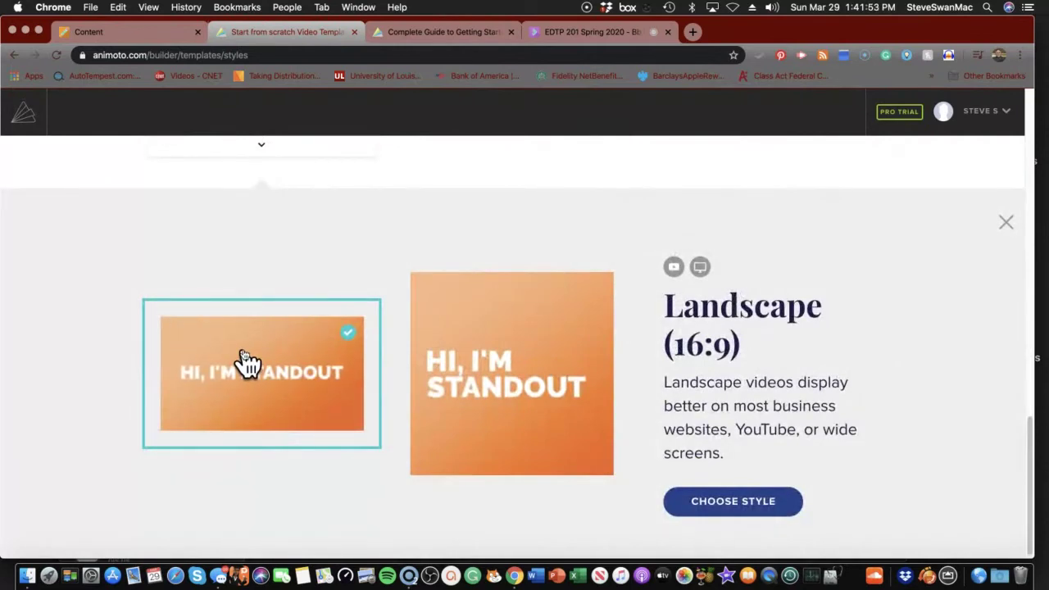
left_click(519, 375)
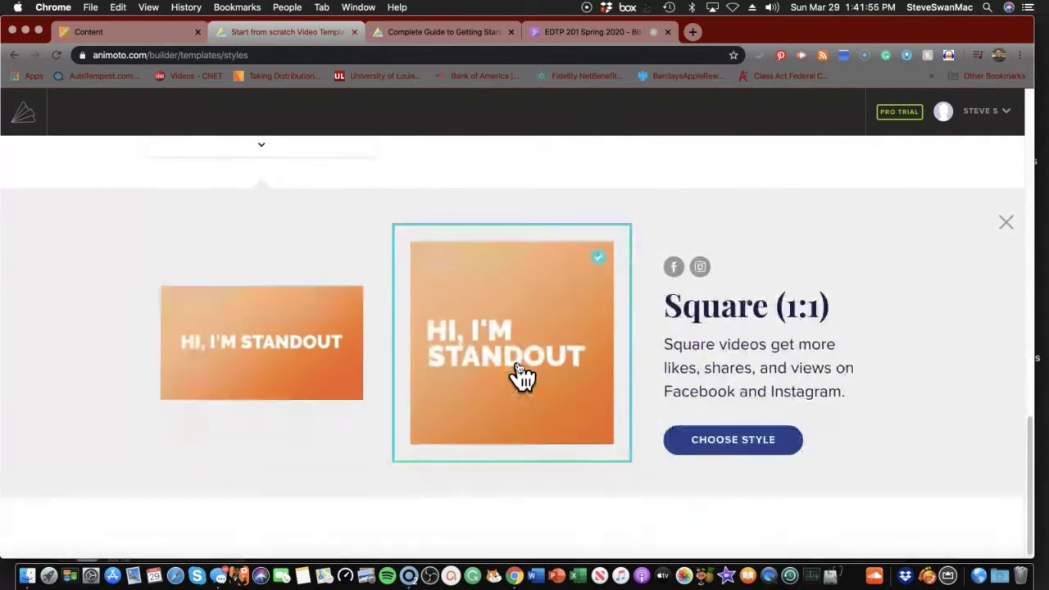
left_click(277, 375)
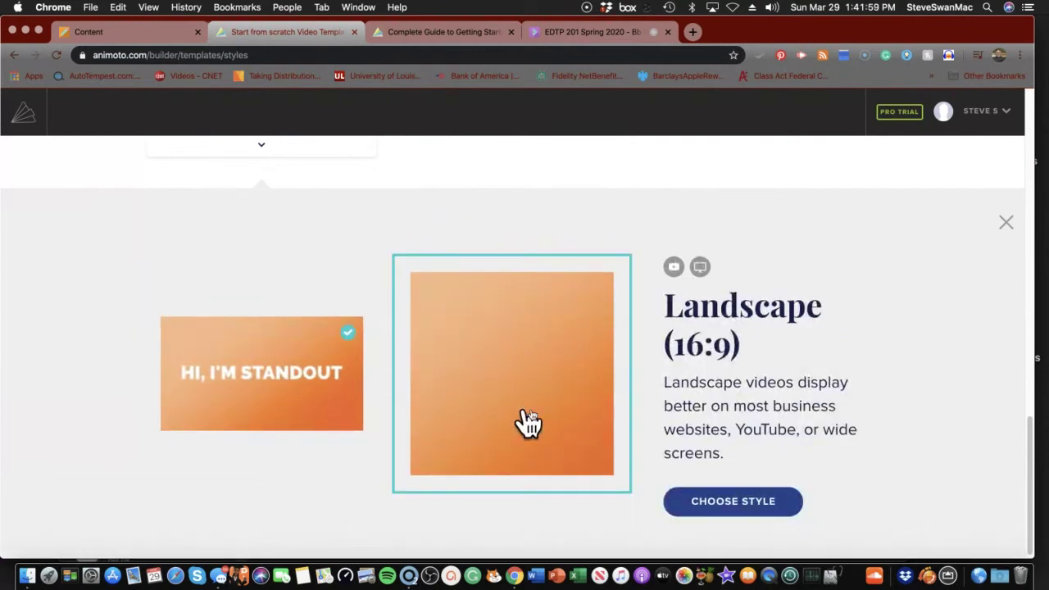
left_click(707, 504)
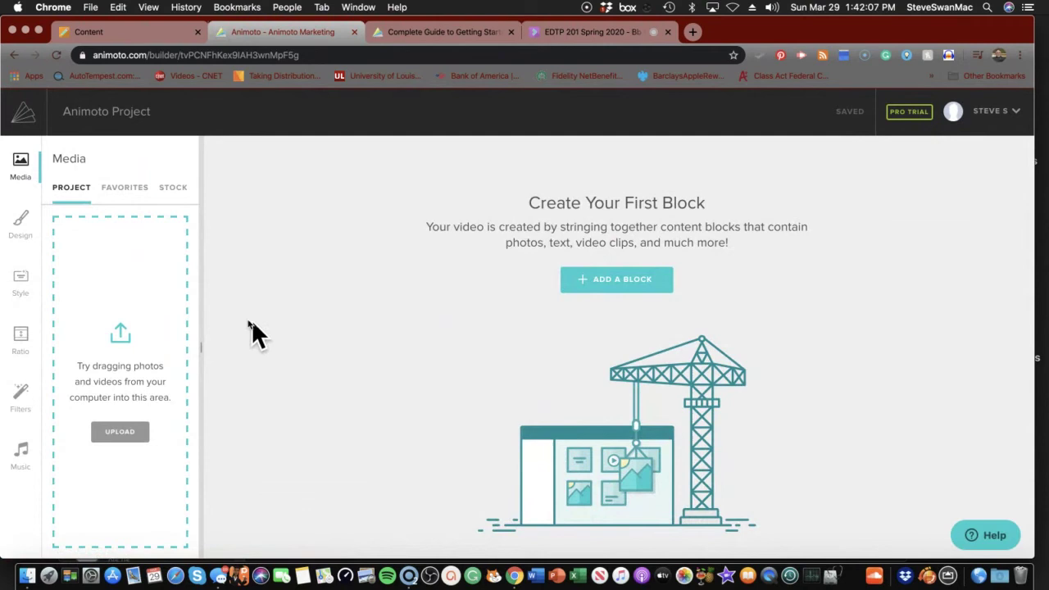
- Review the alternative video styles for the project and keep Standout selected
left_click(21, 281)
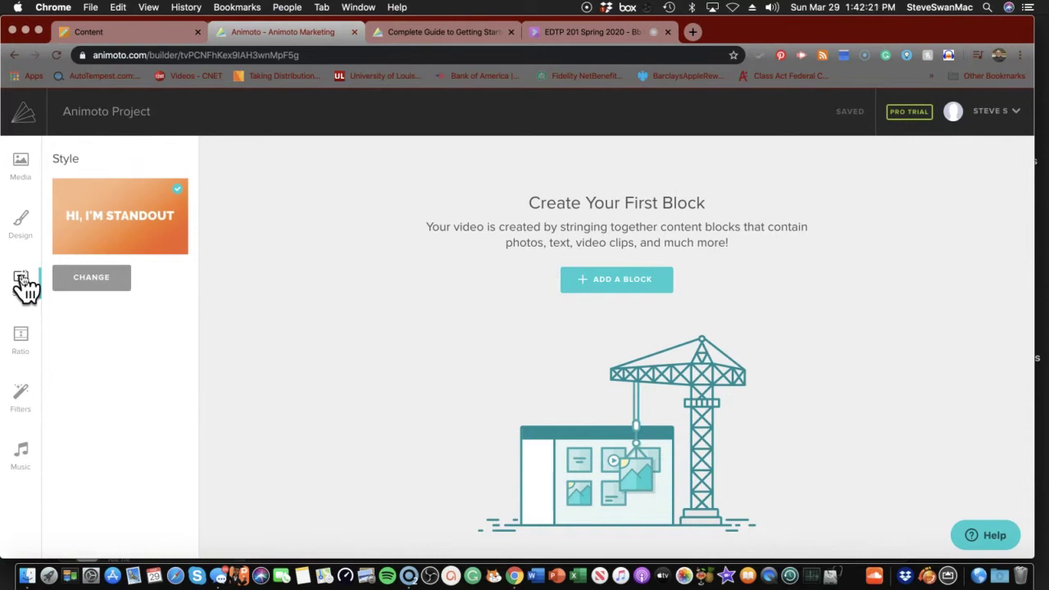
left_click(98, 283)
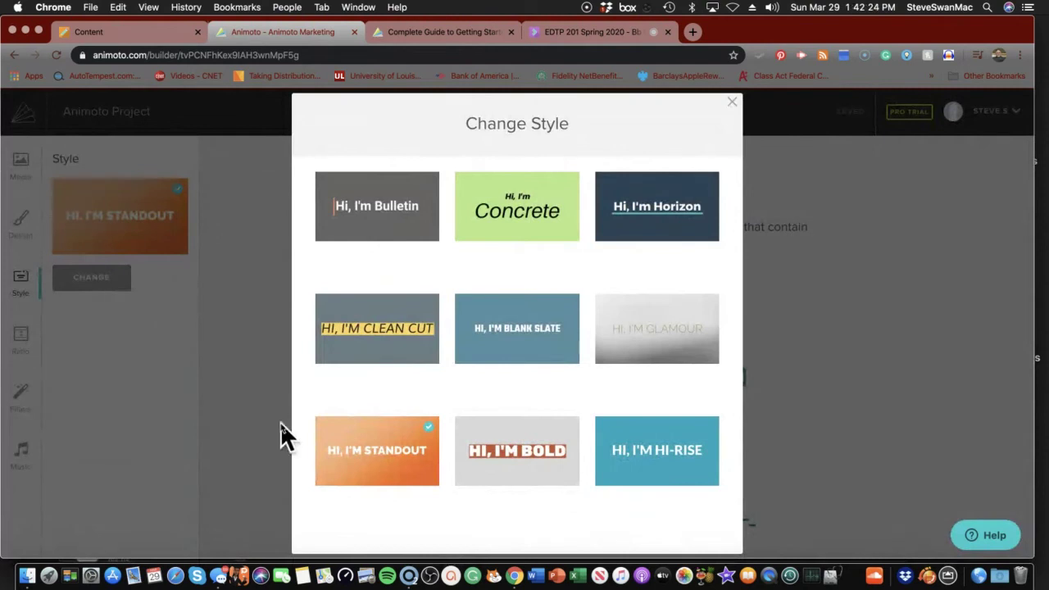
left_click(386, 449)
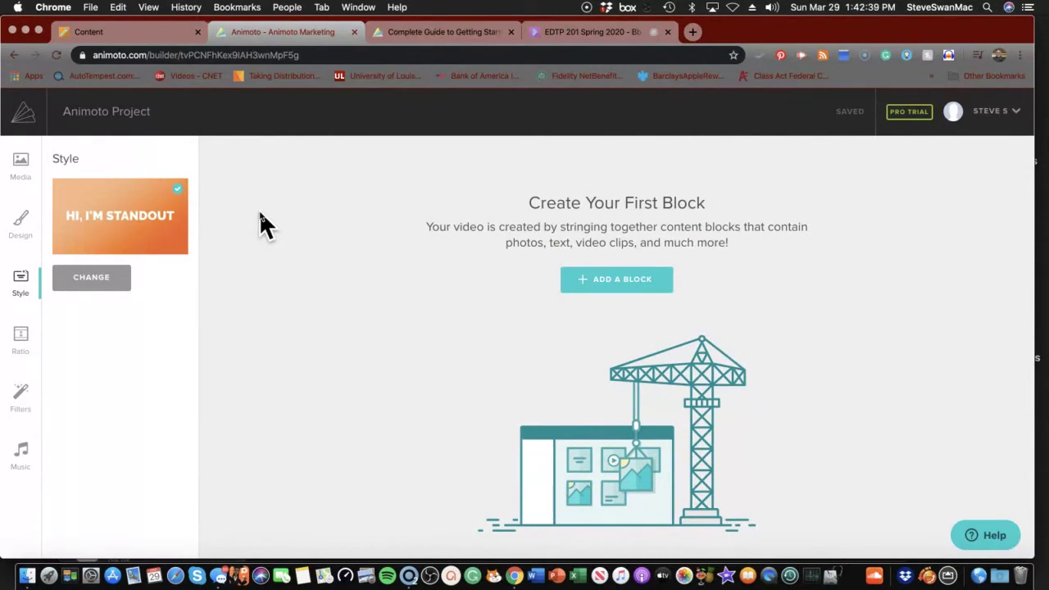
- Add a text block titled "The Effective Teacher Cares" to the storyboard, correcting the misspelled word "Effective"
left_click(612, 282)
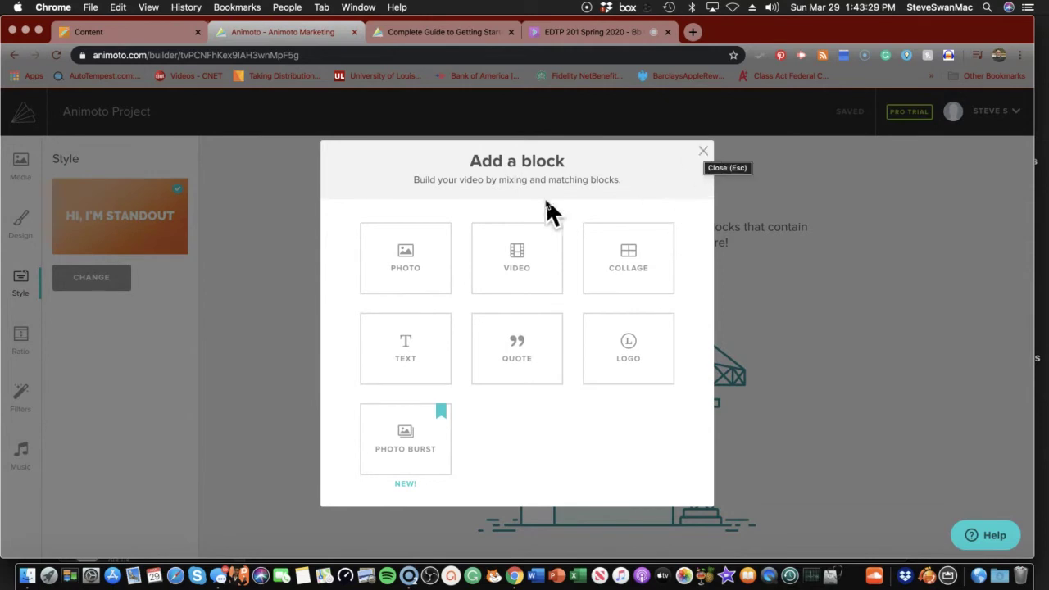
left_click(415, 358)
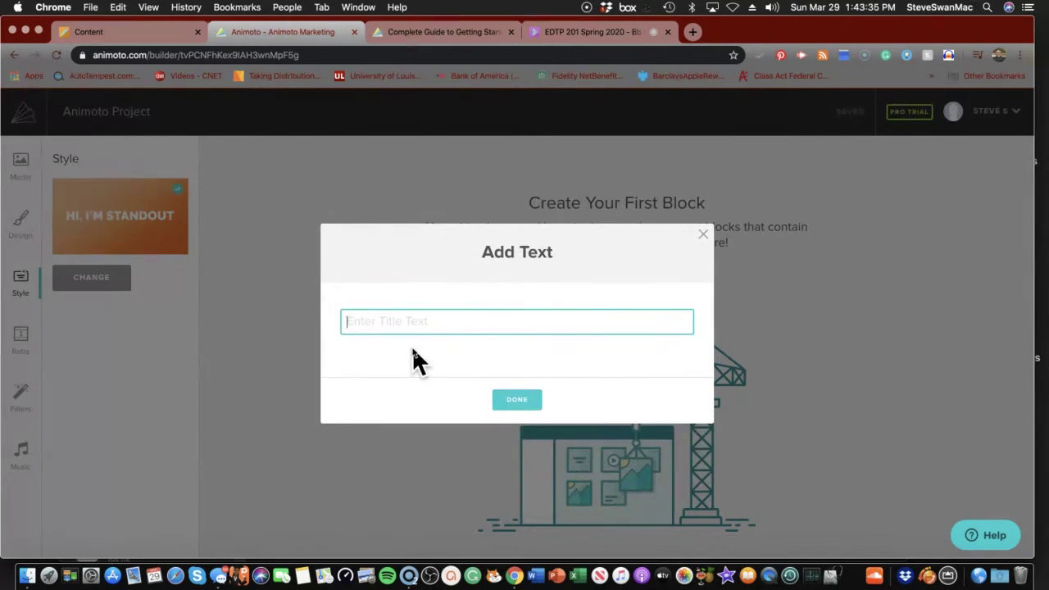
type("The Effectiuve Teacher Cares")
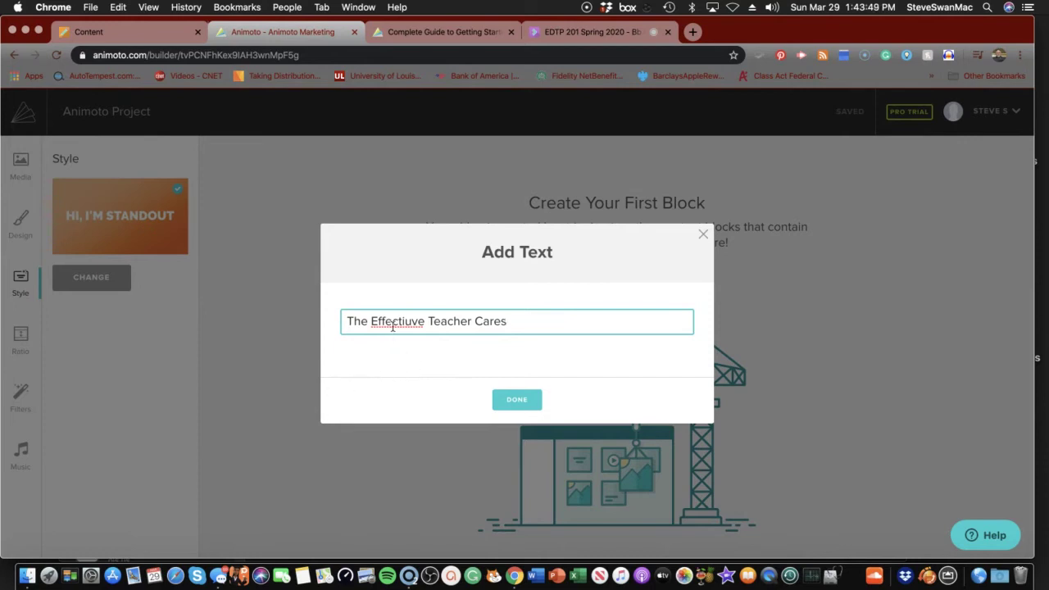
right_click(392, 327)
left_click(409, 317)
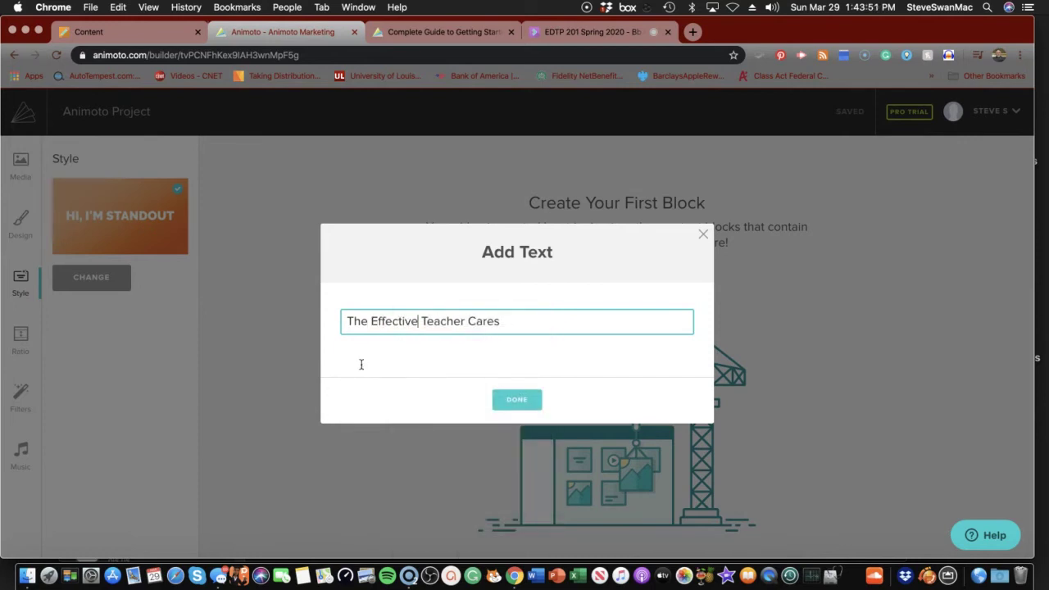
left_click(517, 402)
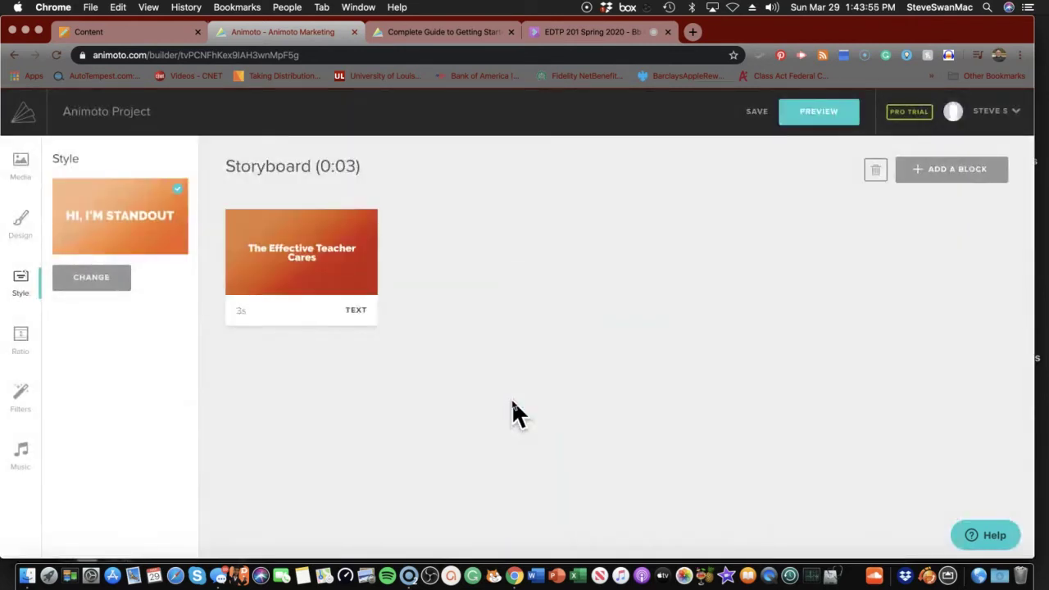
- Record a voice-over of about 19 seconds on the text block and play it back
mouse_move(348, 296)
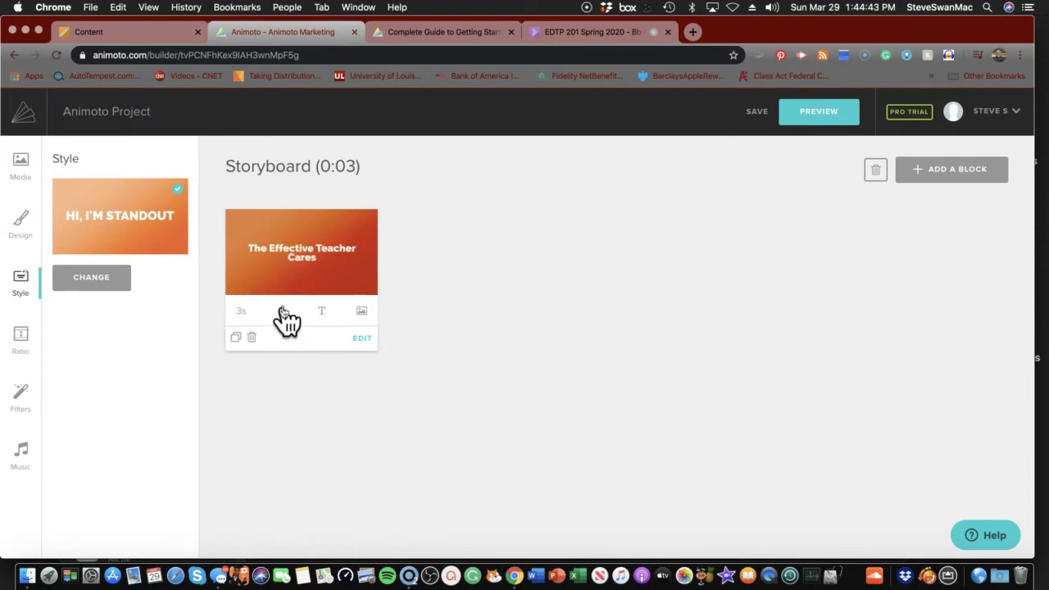
left_click(283, 312)
left_click_drag(311, 353, 350, 350)
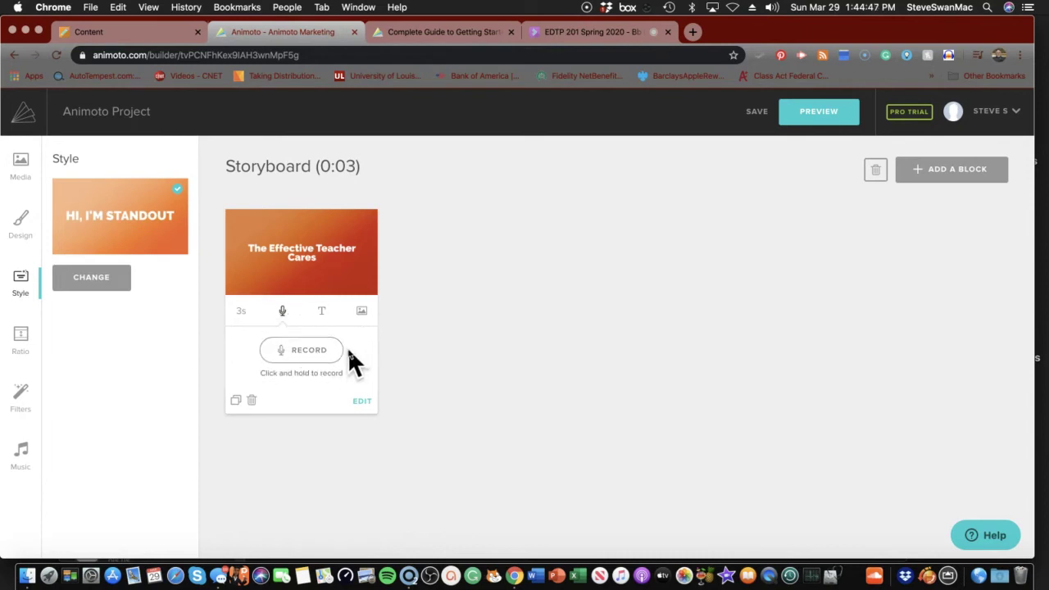
left_click_drag(283, 350, 288, 348)
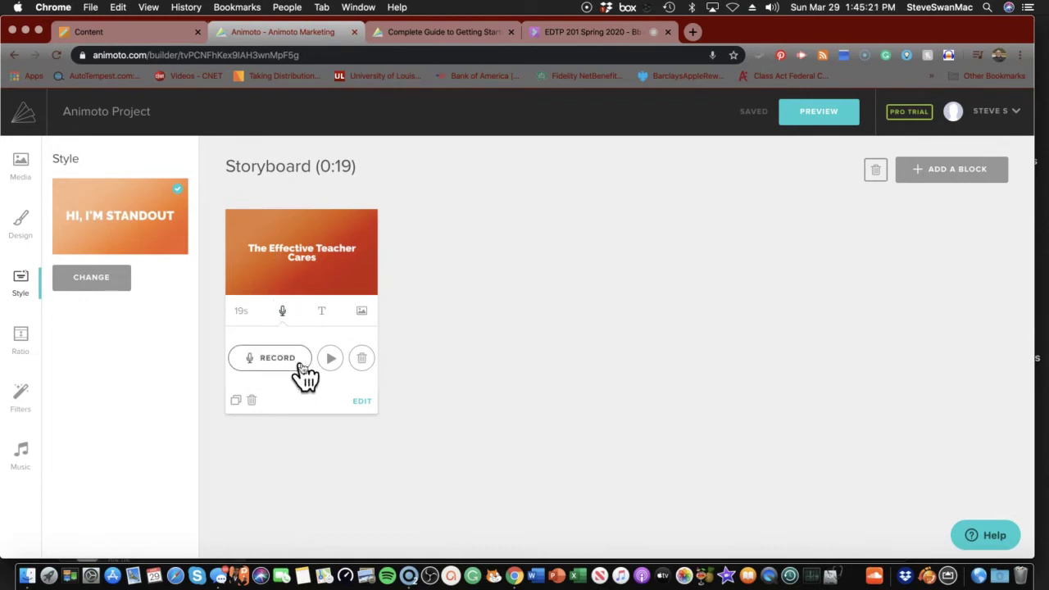
left_click(331, 359)
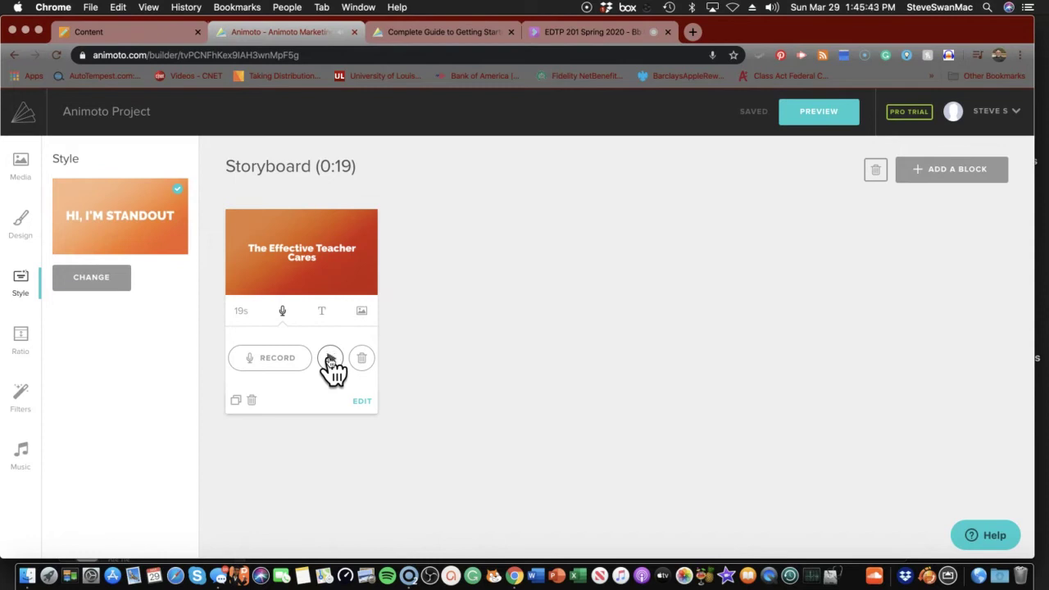
- Lower the background music volume to near the minimum and replay the text block's voice-over
left_click(21, 457)
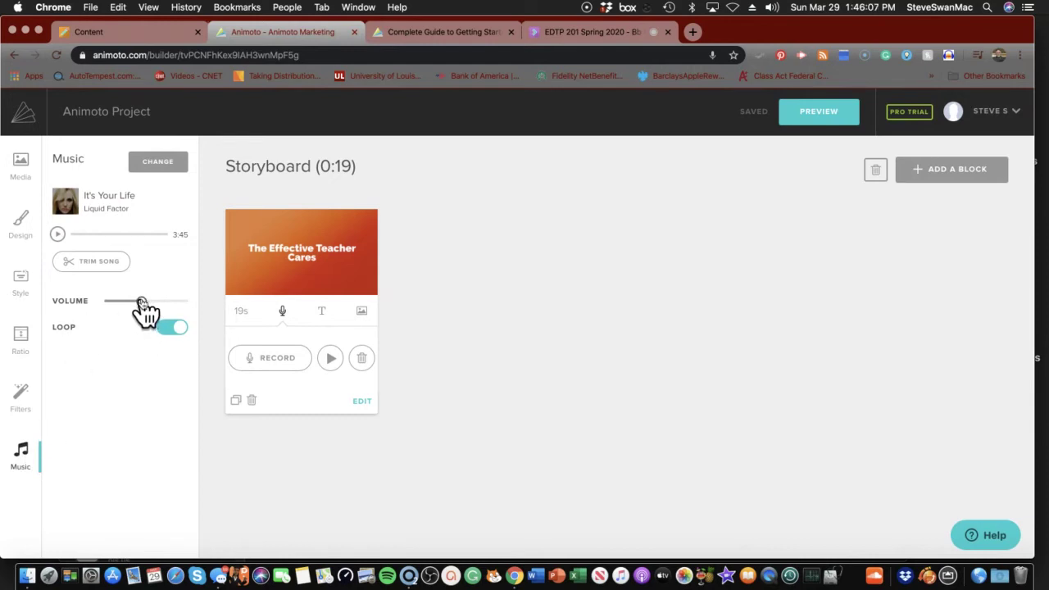
left_click_drag(142, 300, 116, 301)
left_click(330, 359)
left_click(330, 358)
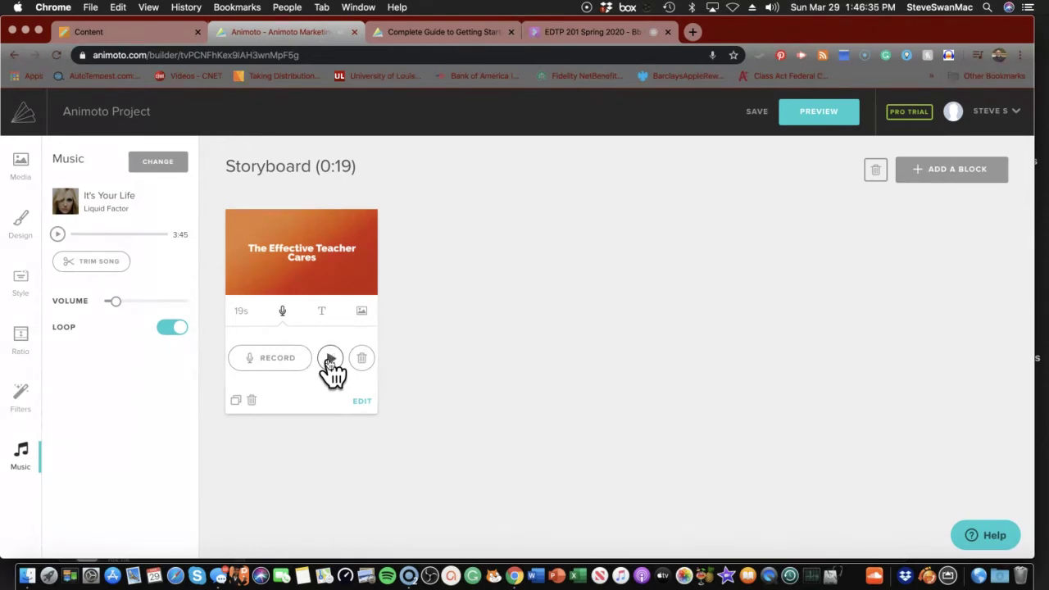
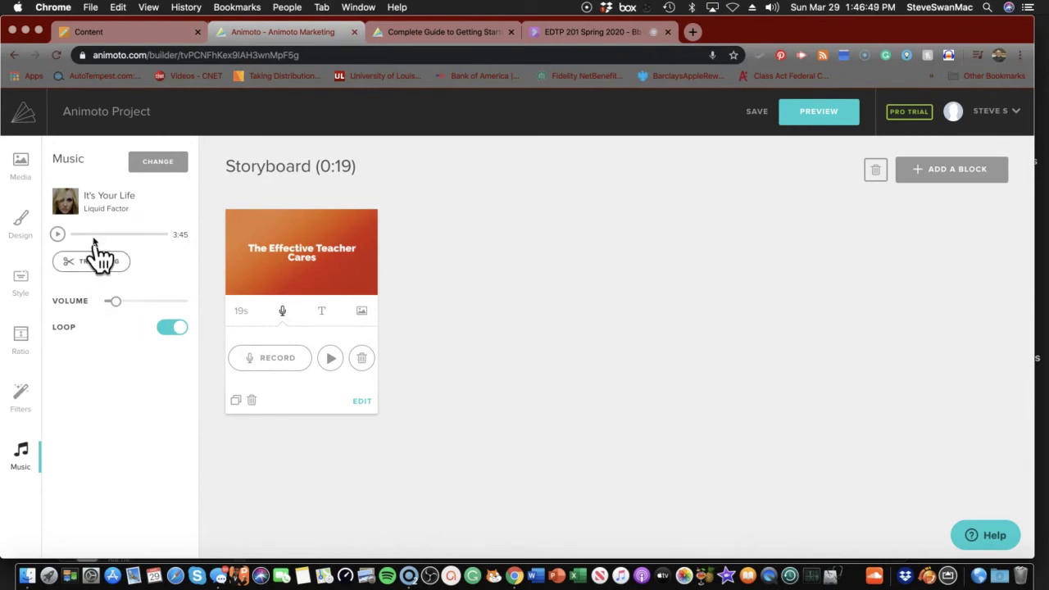
- Browse the full music library for a replacement song and preview "Sunshine (Instrumental)"
left_click(143, 161)
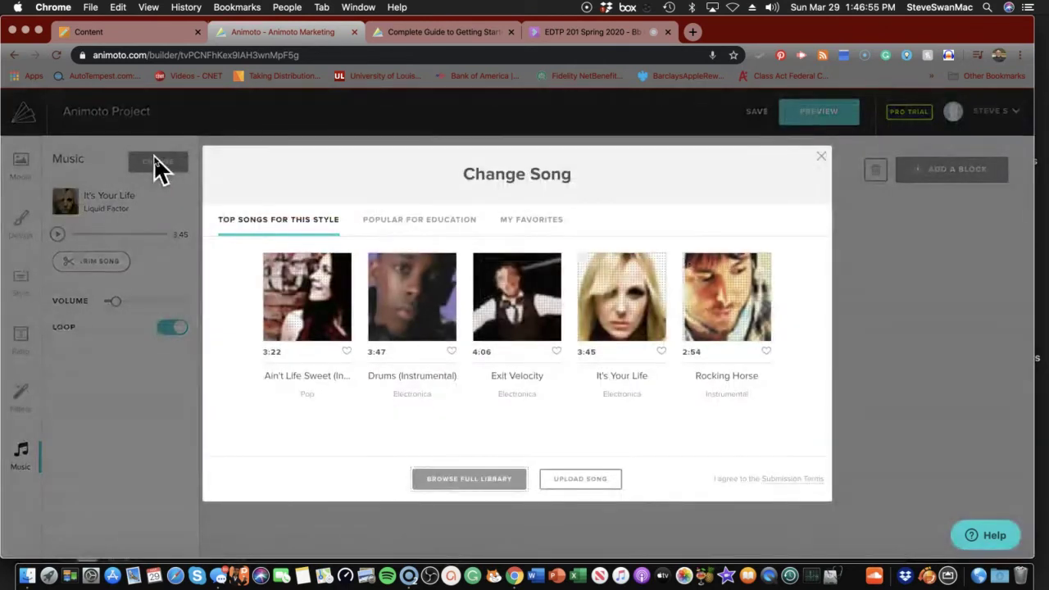
left_click(497, 483)
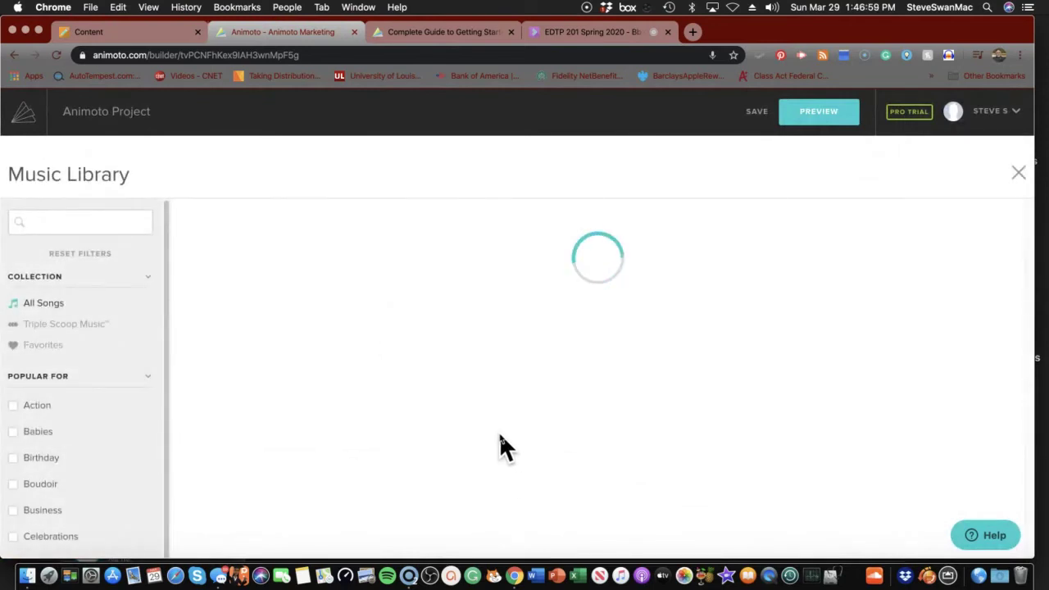
scroll(500, 433, "down", 5)
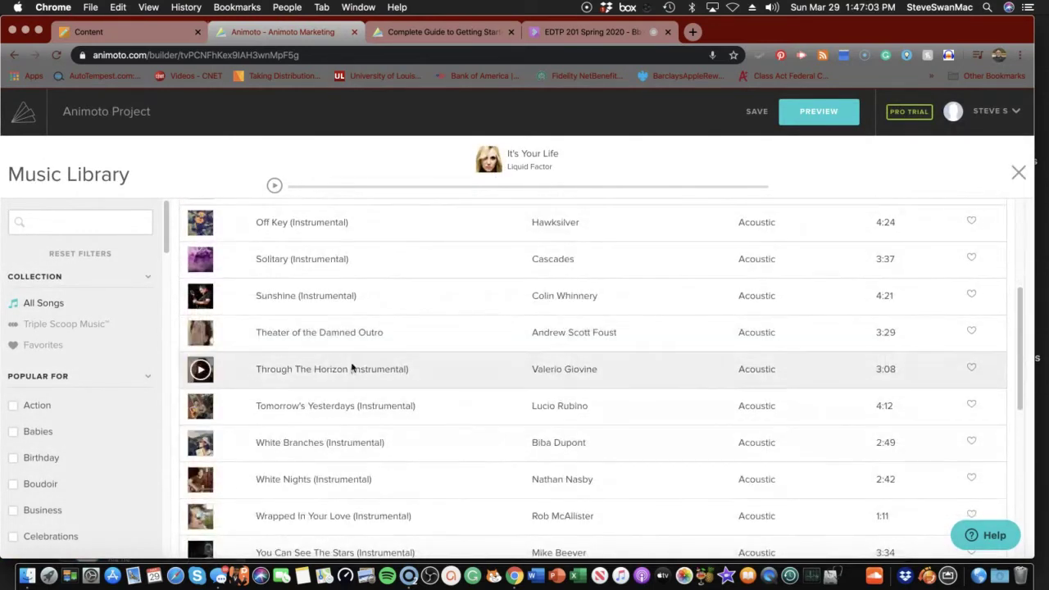
left_click(201, 300)
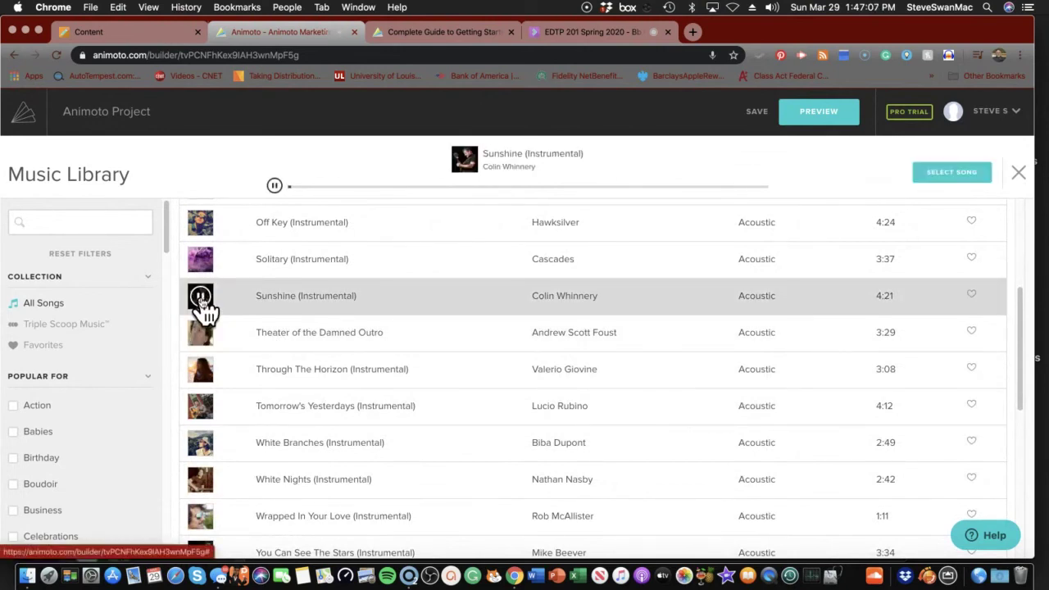
left_click(202, 300)
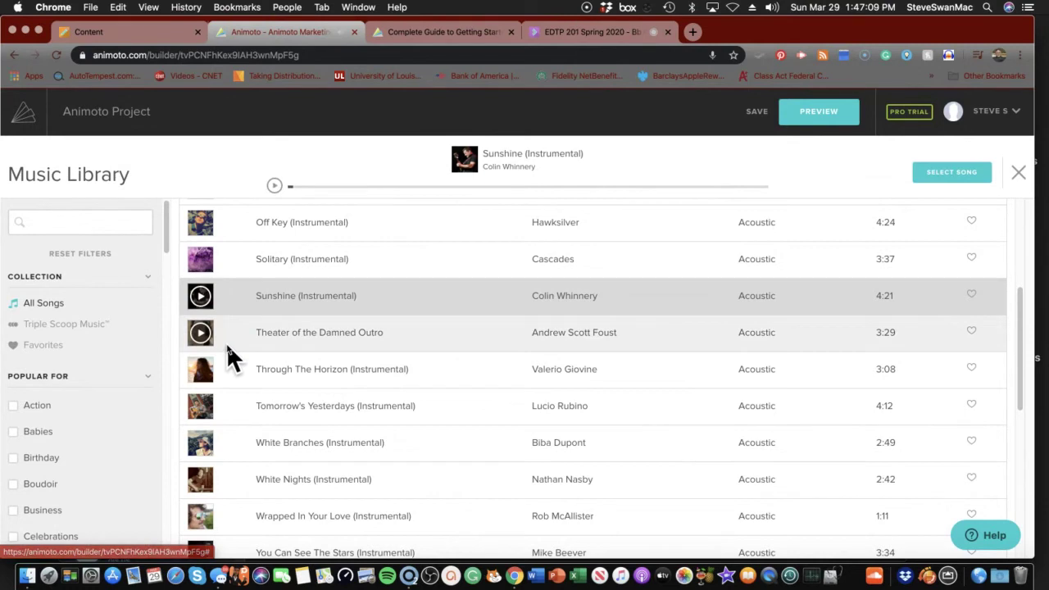
- Go to page 3 of the music library and preview "Back Your Way In" and "Be My Everything (Instrumental)"
scroll(227, 341, "down", 10)
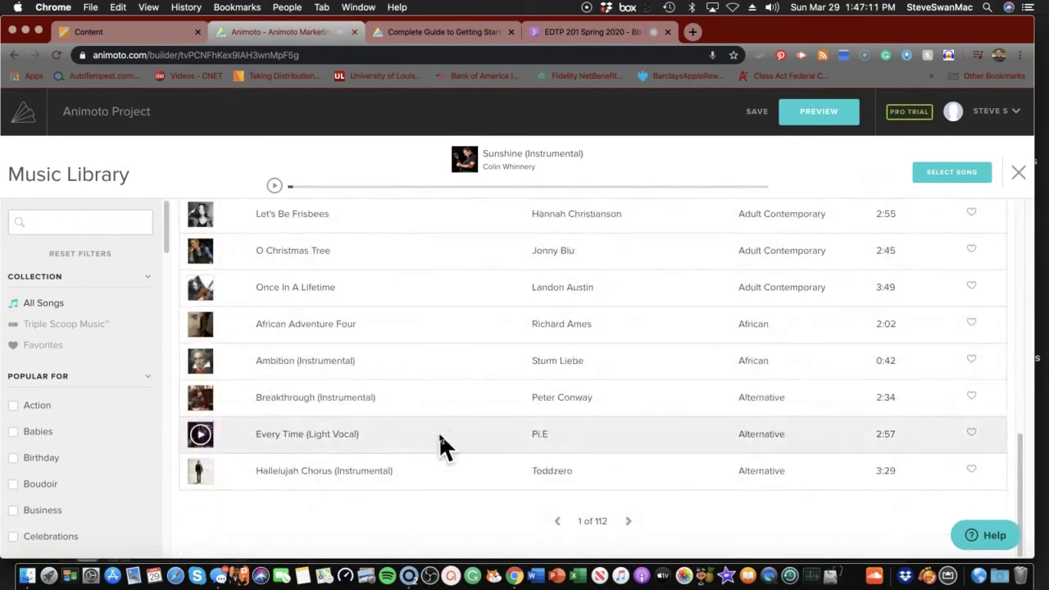
left_click(630, 521)
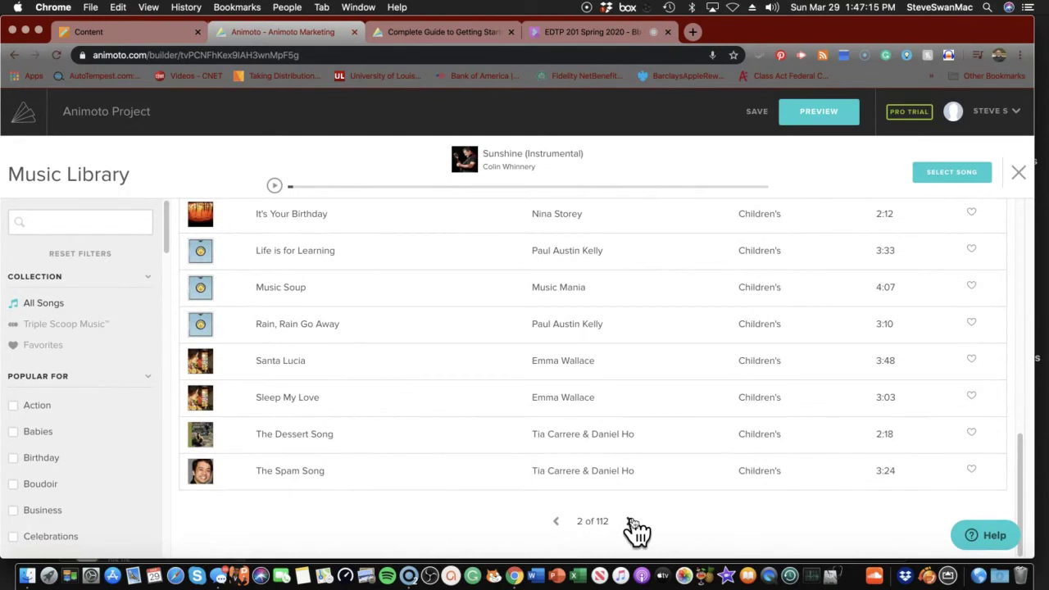
left_click(632, 521)
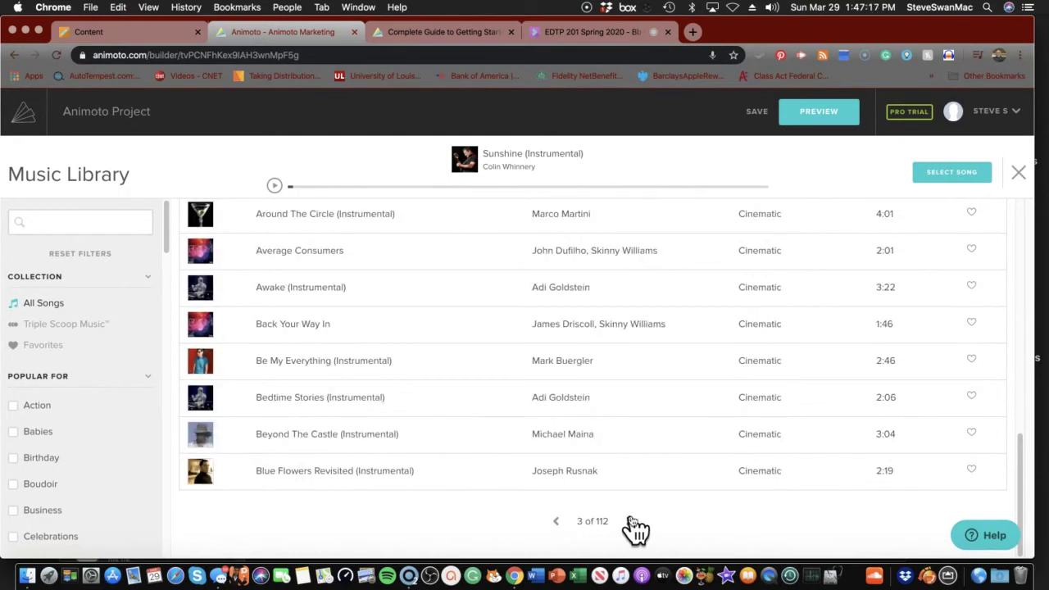
mouse_move(506, 437)
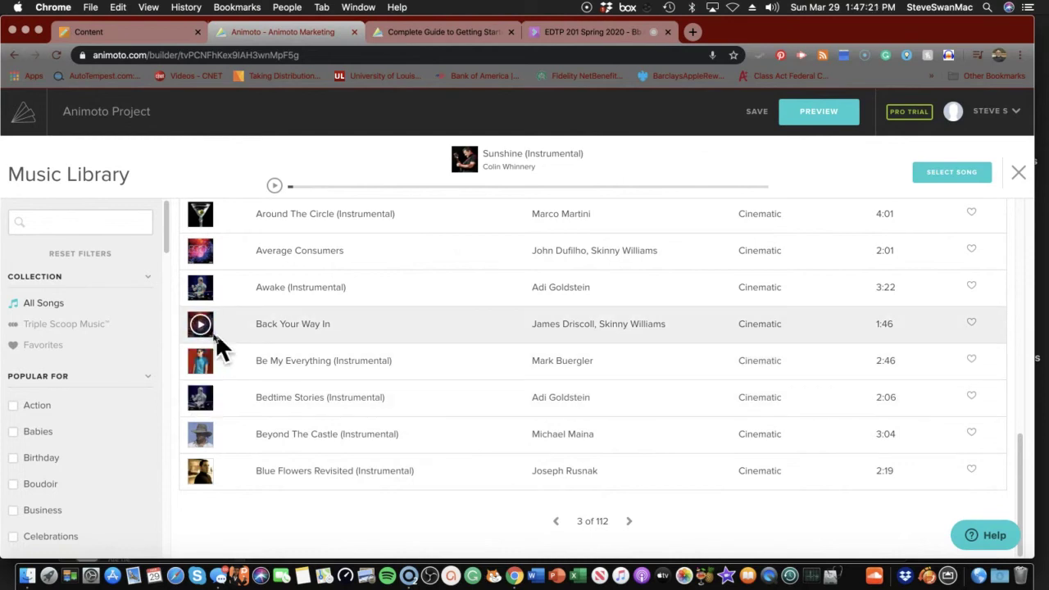
left_click(201, 325)
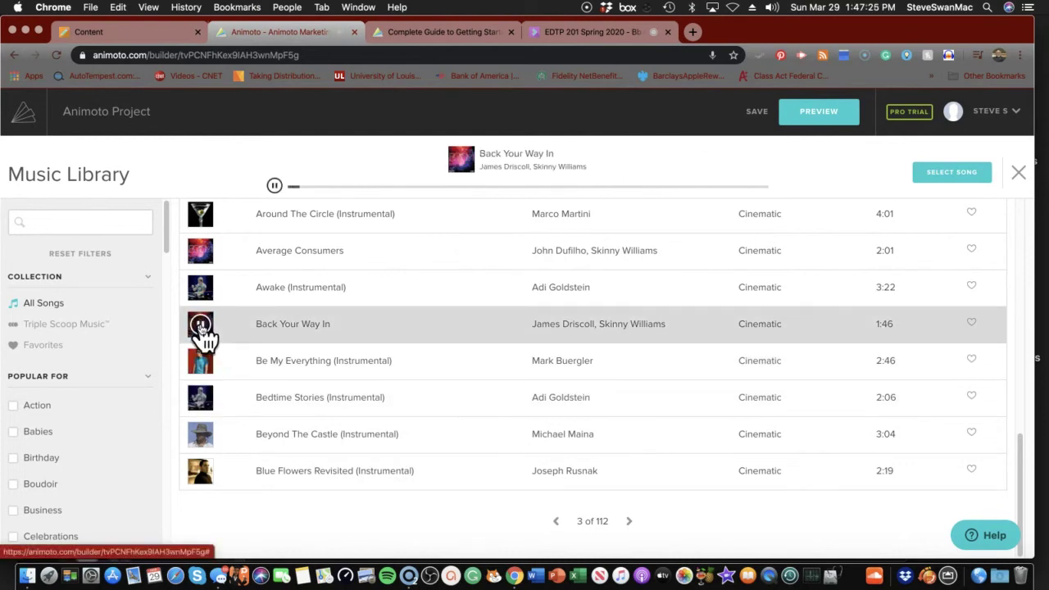
left_click(203, 362)
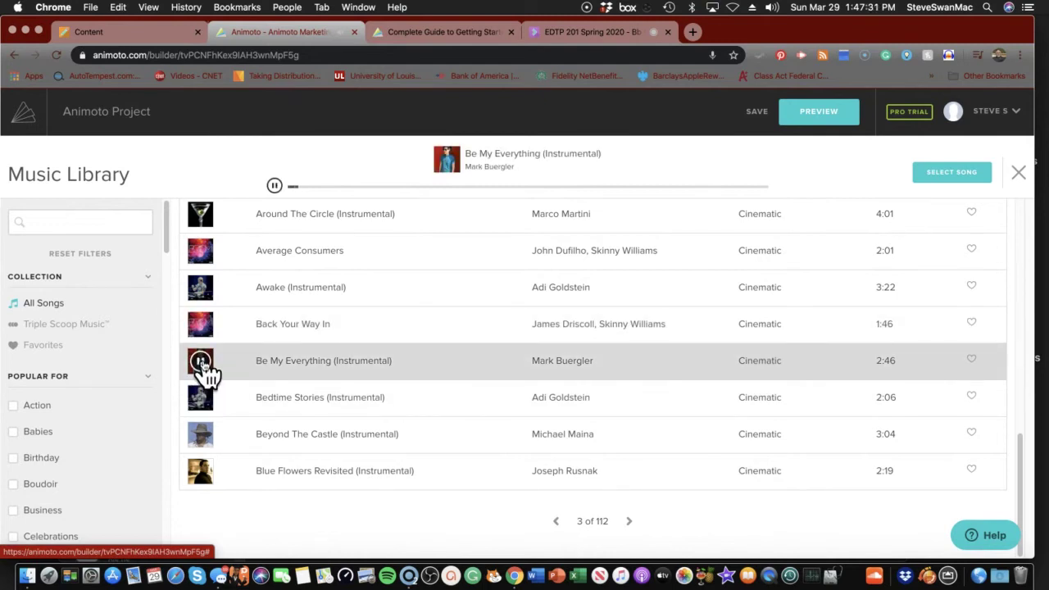
left_click(203, 364)
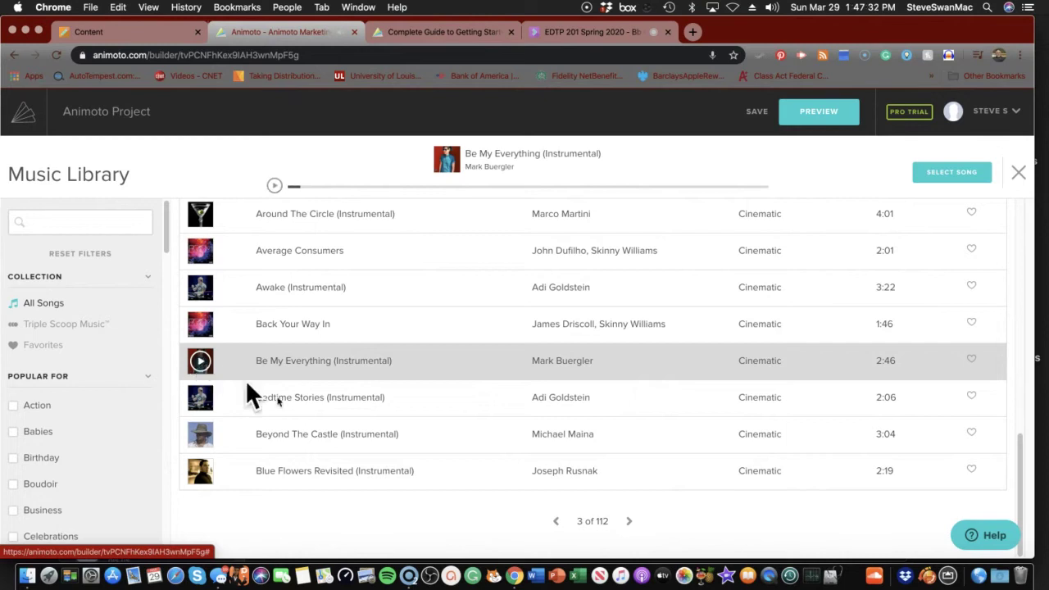
- Look through further songs in the music library, advancing to page 11
left_click(628, 521)
left_click(629, 521)
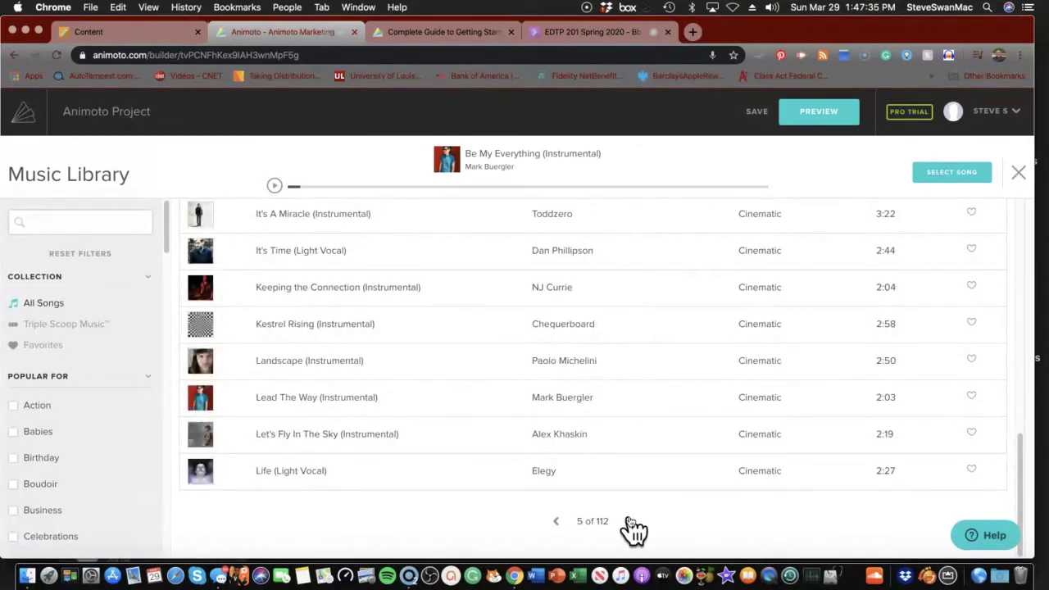
left_click(628, 521)
left_click(628, 521)
left_click(628, 521)
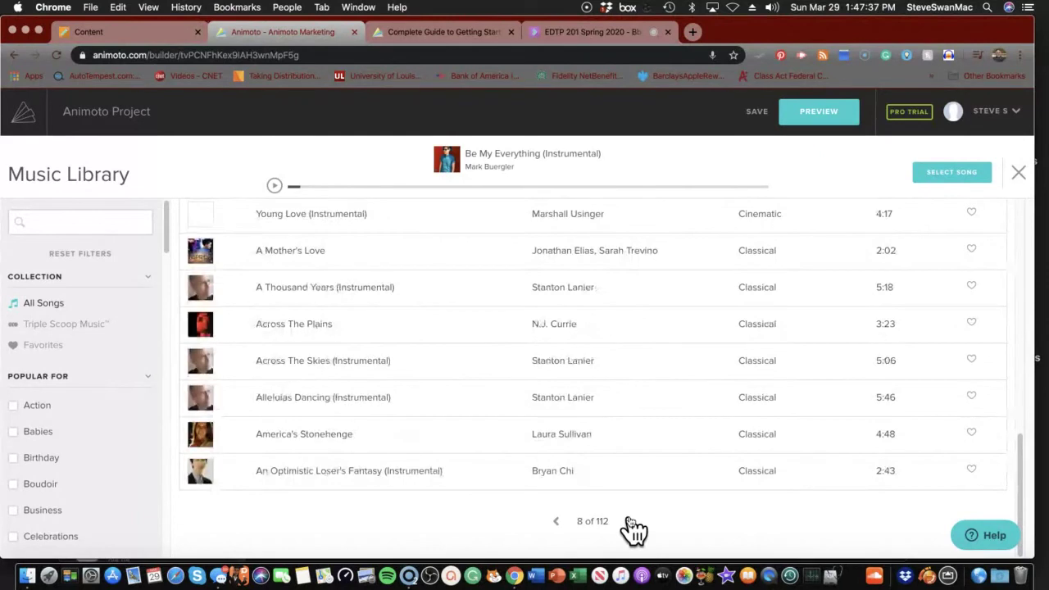
left_click(629, 521)
left_click(628, 521)
left_click(628, 521)
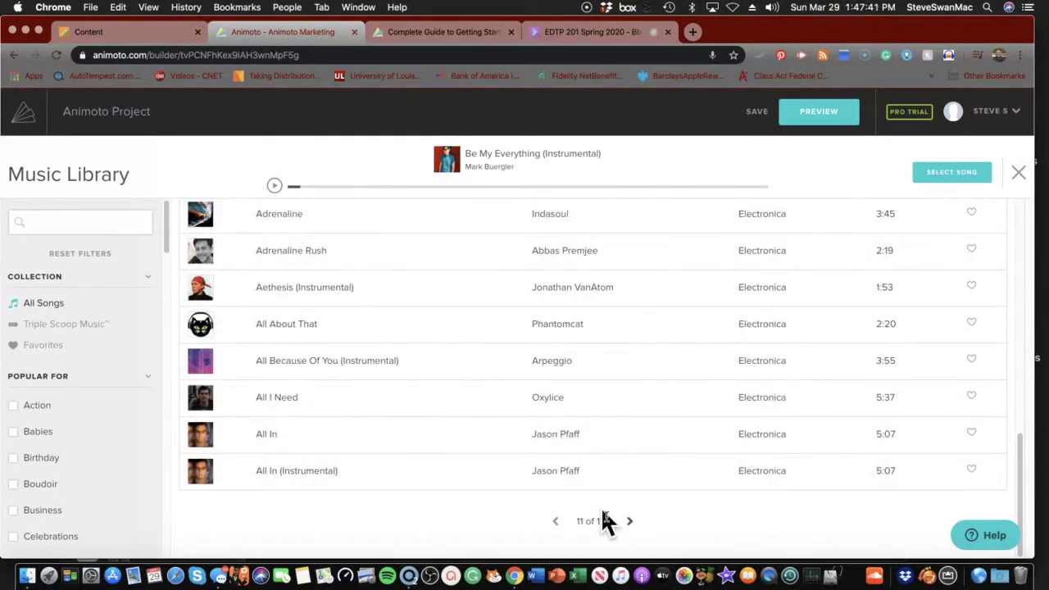
- Go back through the music library to page 1 and look at the children's songs on page 2
left_click(558, 521)
left_click(557, 521)
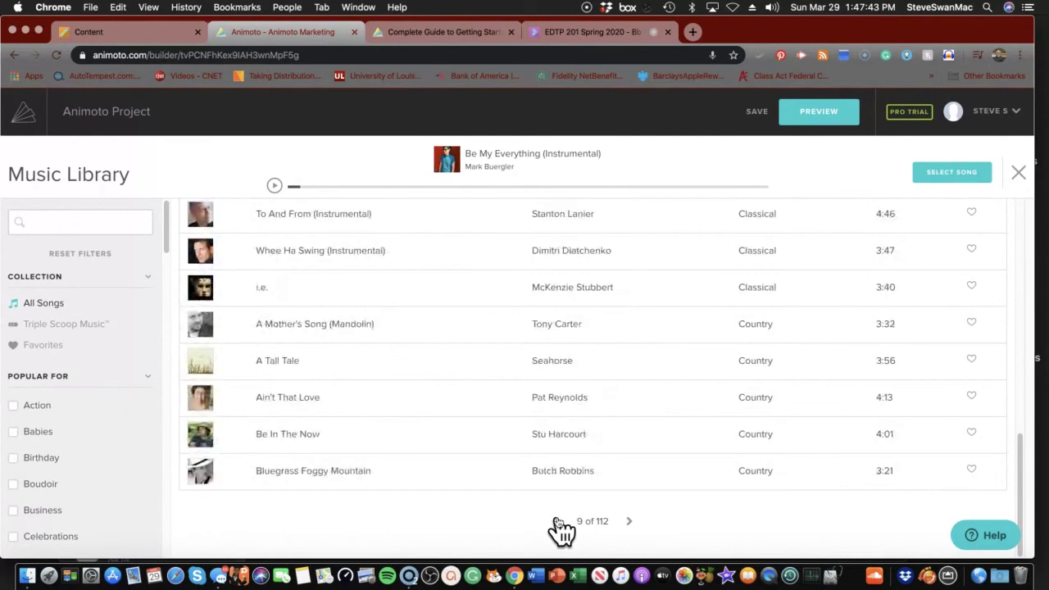
left_click(557, 521)
left_click(558, 521)
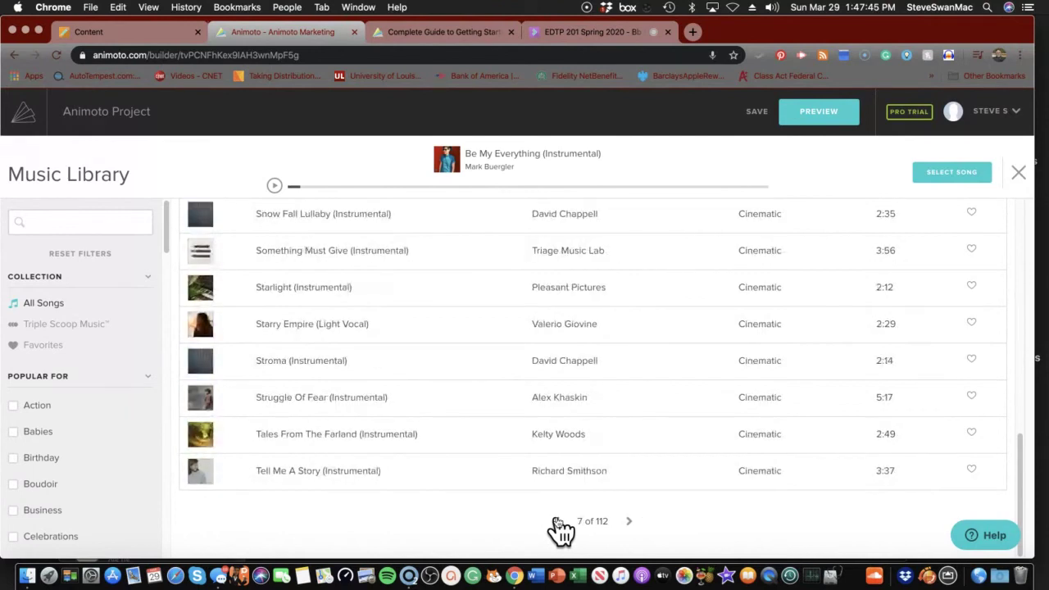
left_click(557, 521)
left_click(557, 521)
left_click(557, 521)
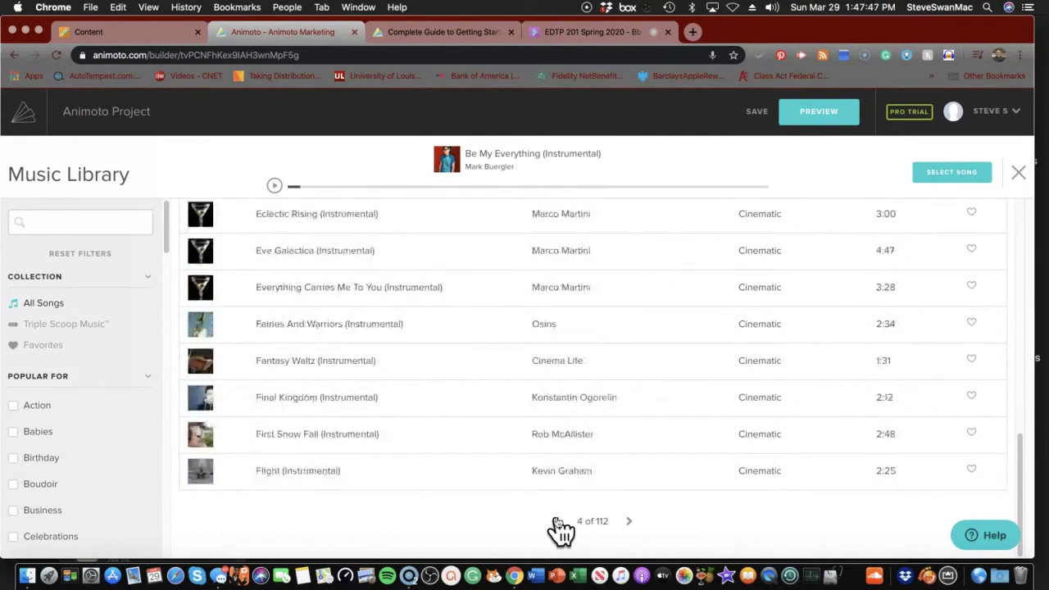
left_click(558, 521)
left_click(558, 521)
left_click(557, 521)
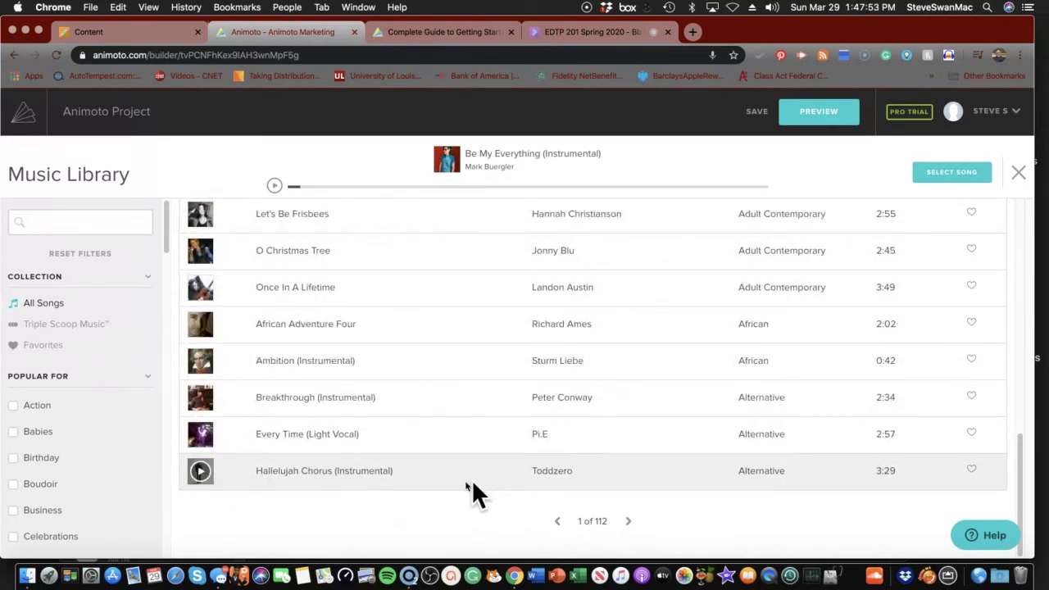
left_click(628, 521)
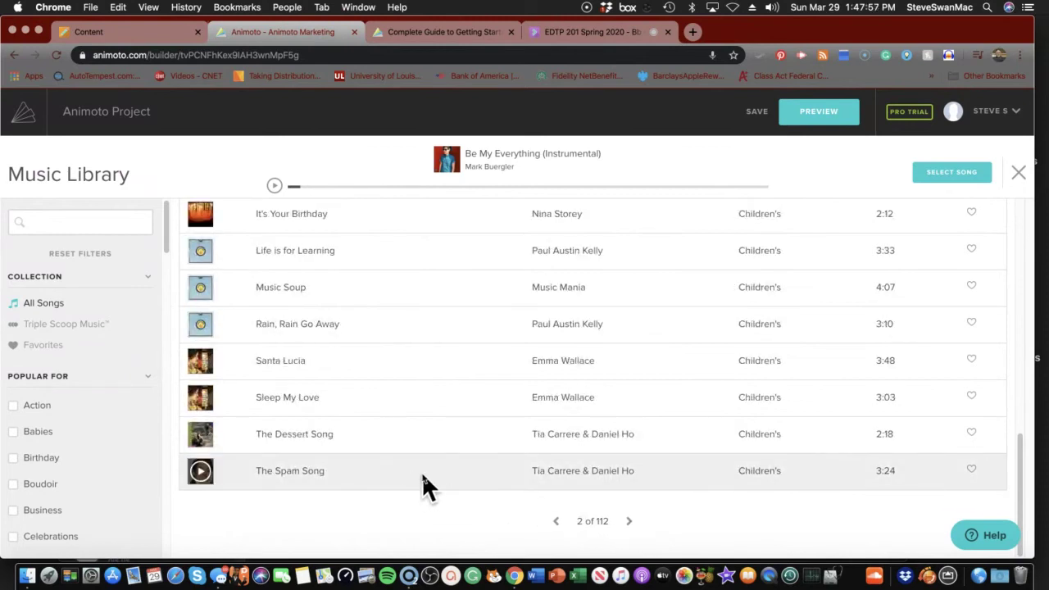
- Check the neighbouring page of the music library and preview "The Spam Song" on page 2
left_click(630, 521)
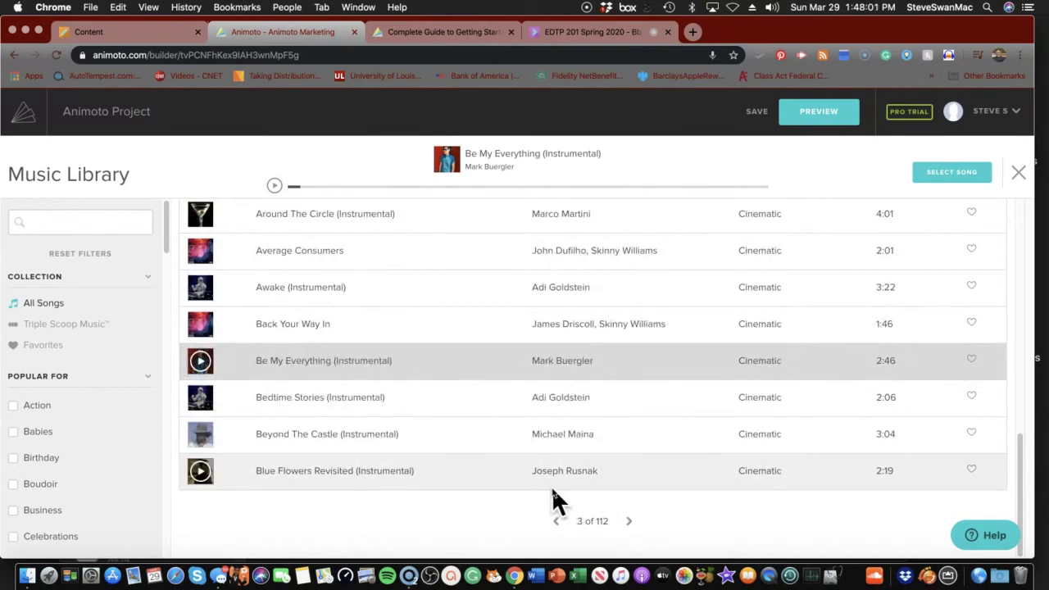
left_click(555, 522)
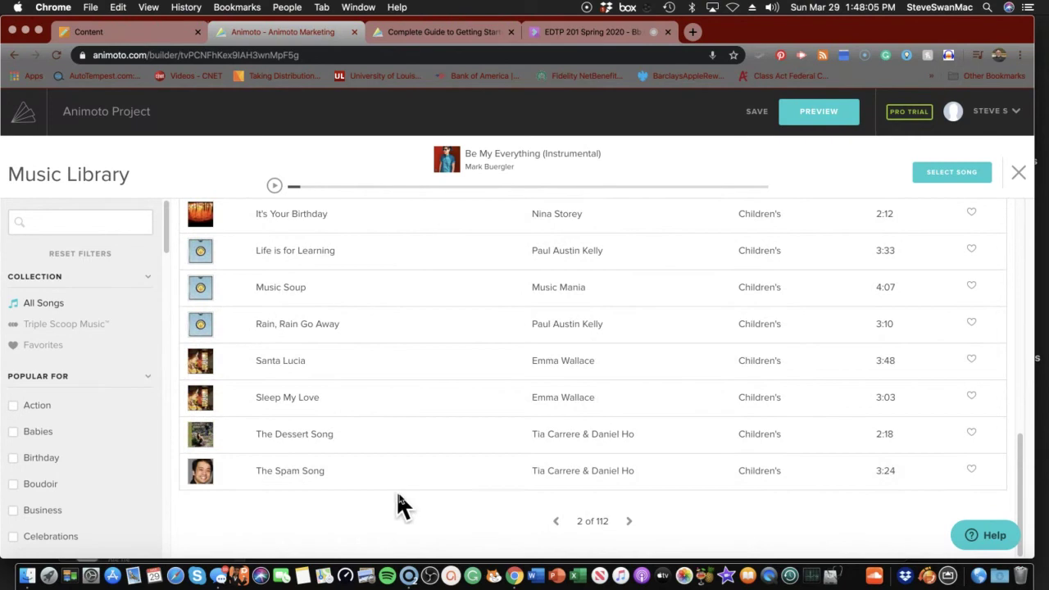
left_click(199, 473)
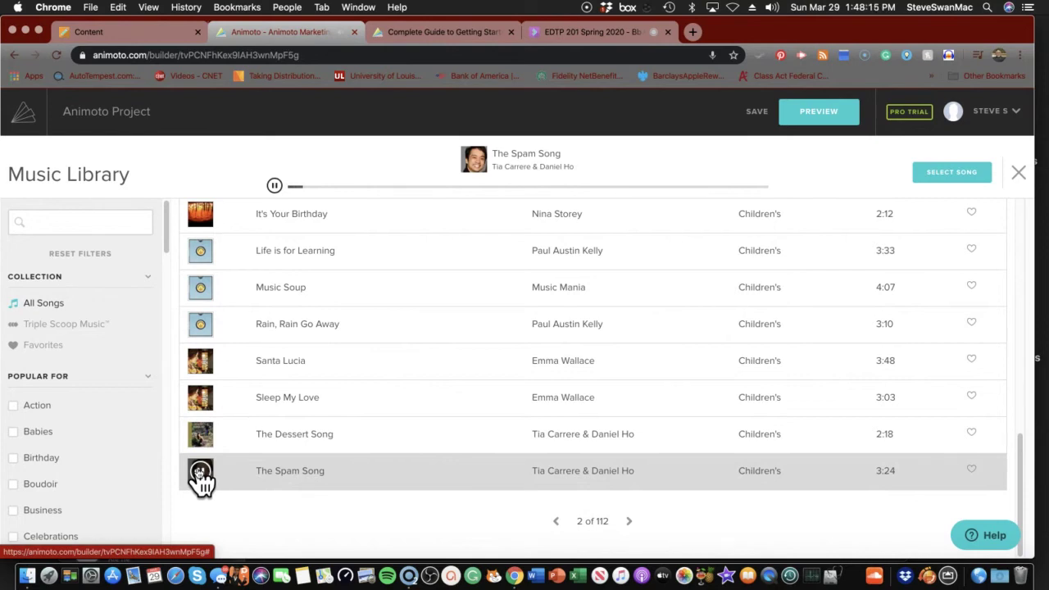
left_click(199, 473)
- Glance at page 1 of the music library and preview "Rain, Rain Go Away" on page 2
left_click(557, 522)
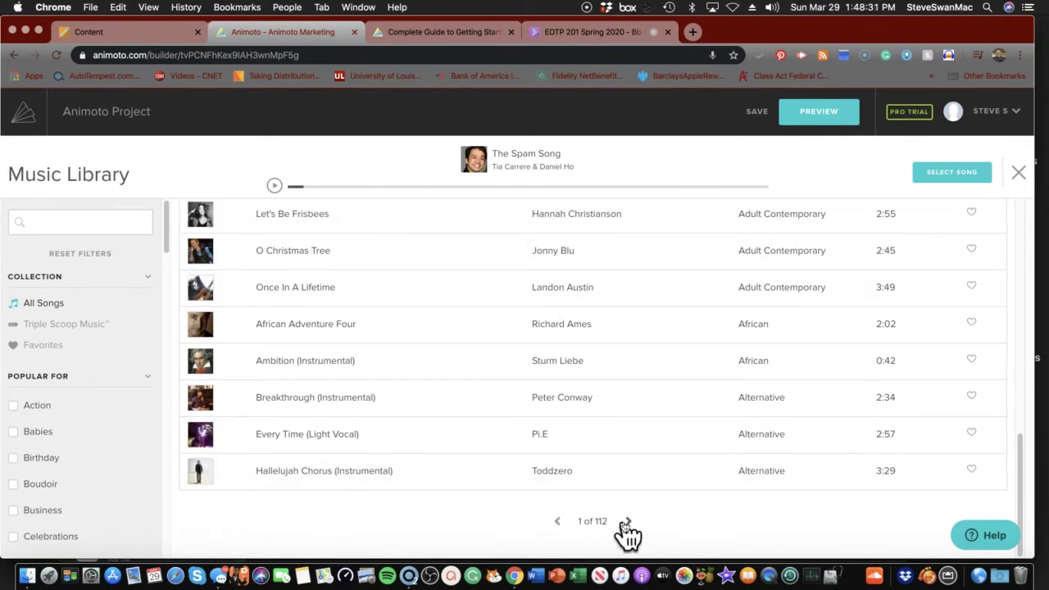
left_click(629, 521)
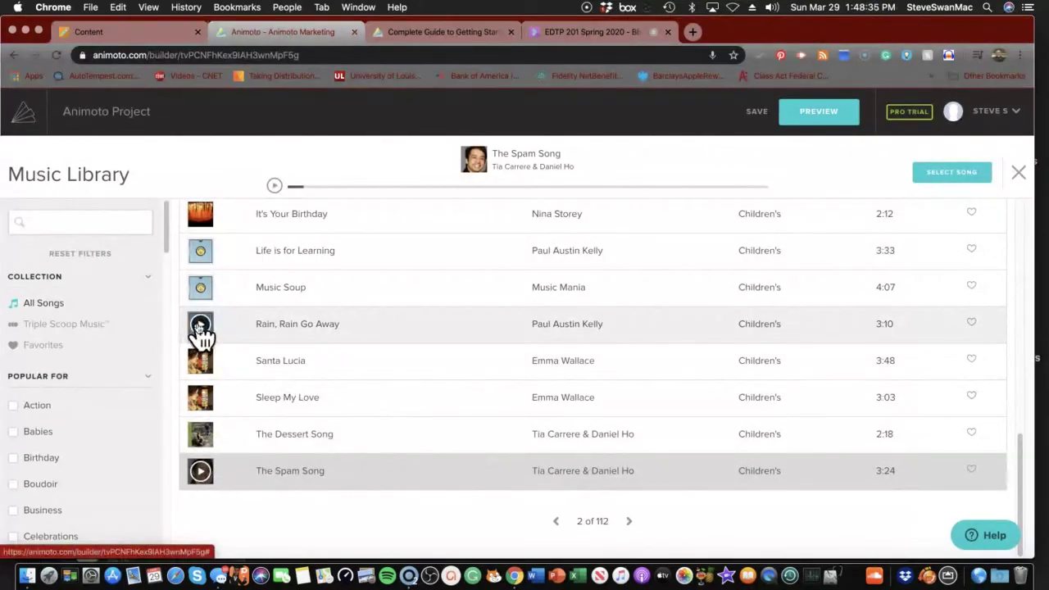
left_click(200, 324)
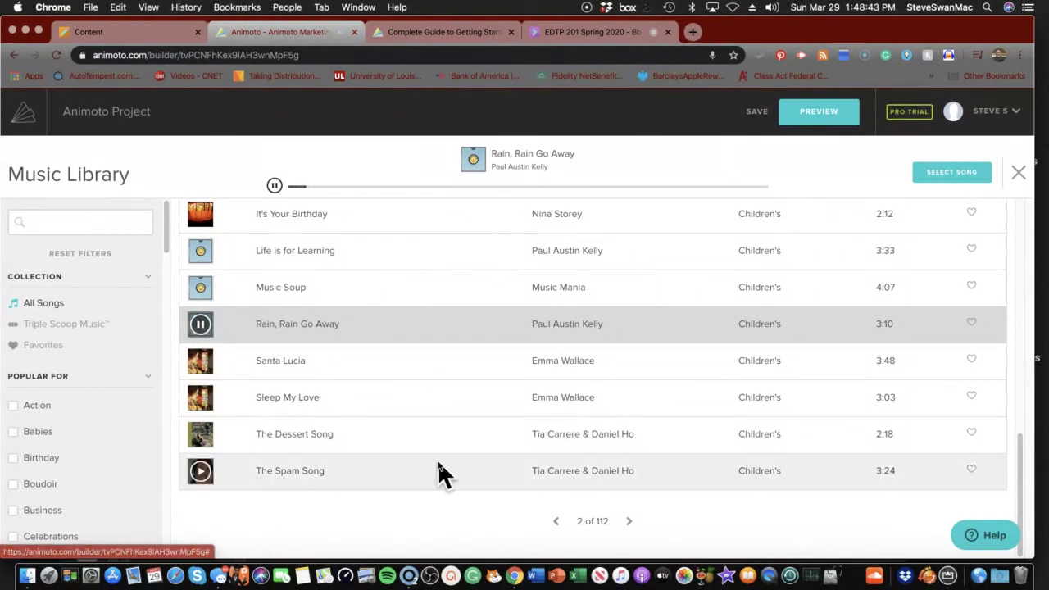
left_click(200, 326)
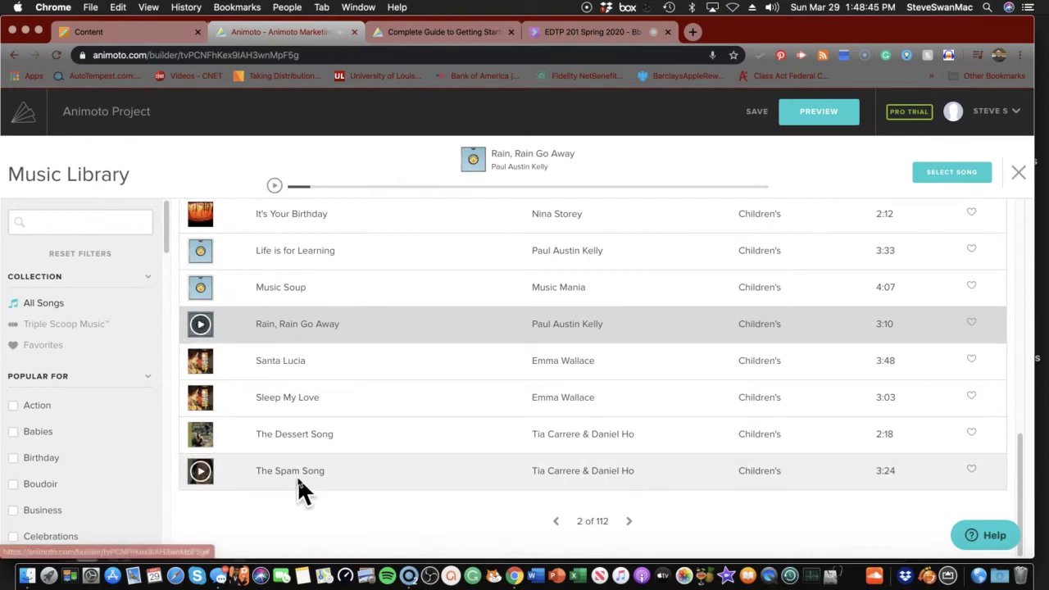
- Advance to page 10 of the music library and preview the country song "Sweet Thing"
left_click(629, 523)
left_click(629, 523)
left_click(626, 522)
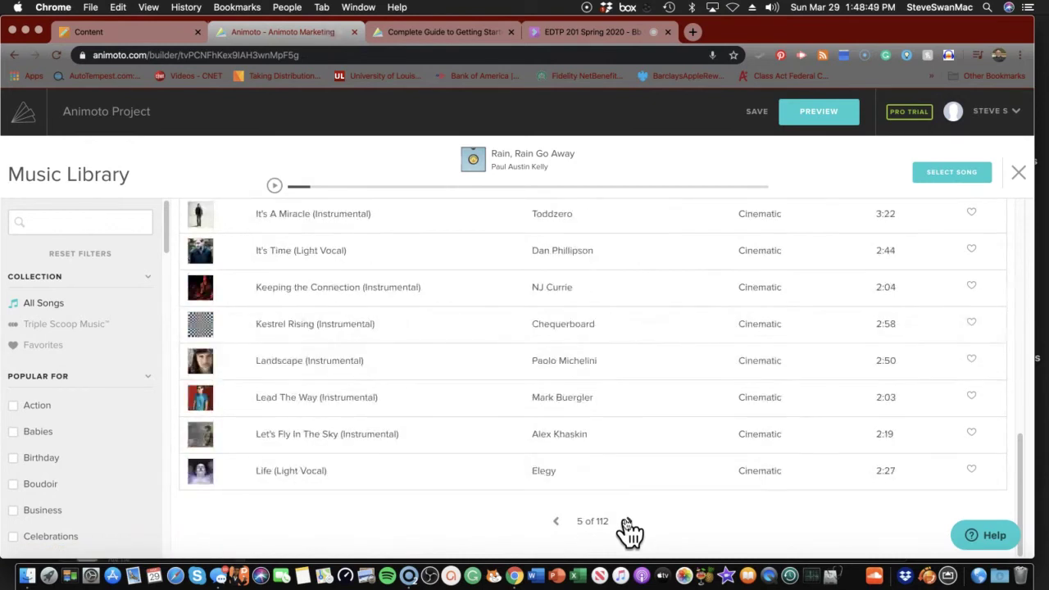
left_click(626, 522)
left_click(626, 522)
left_click(626, 522)
left_click(626, 522)
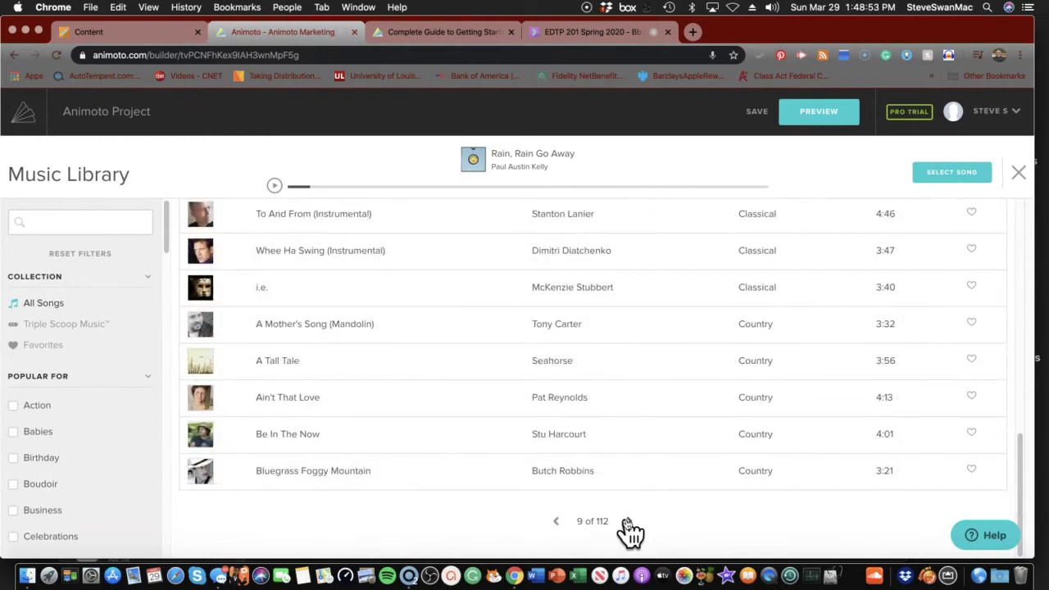
left_click(627, 522)
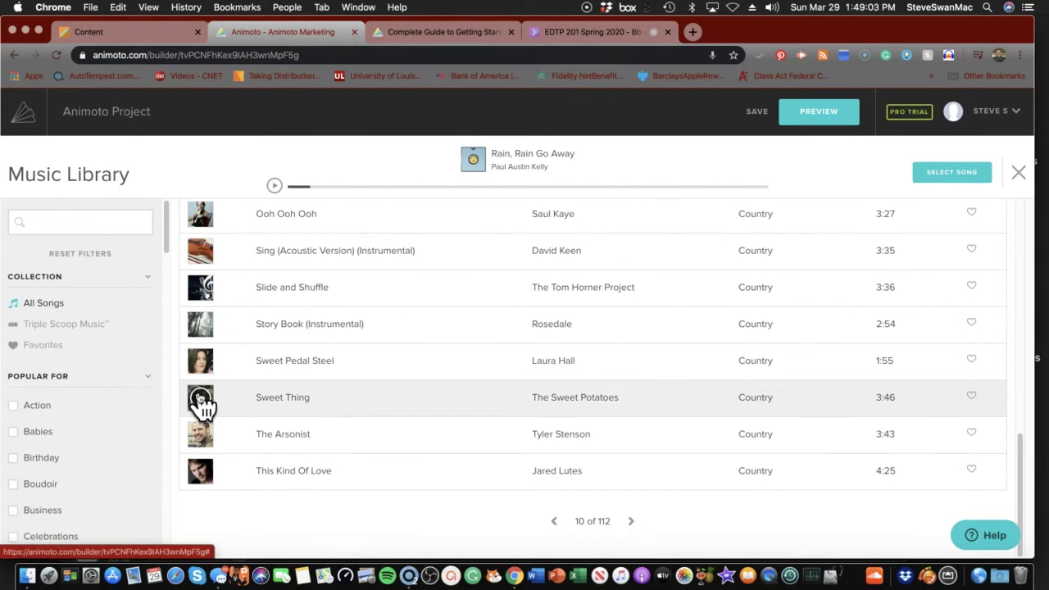
left_click(200, 399)
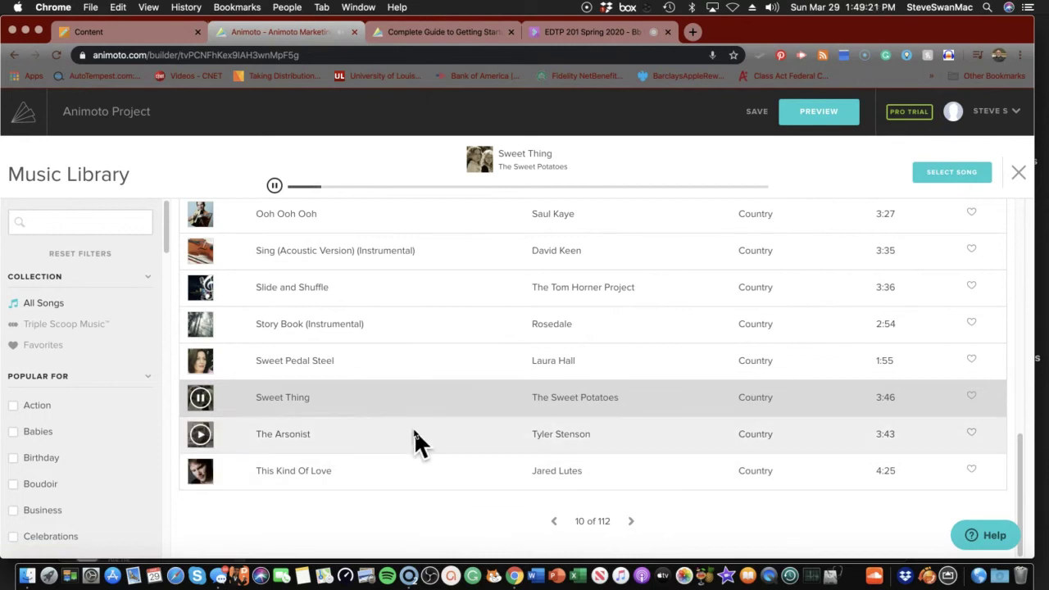
left_click(210, 402)
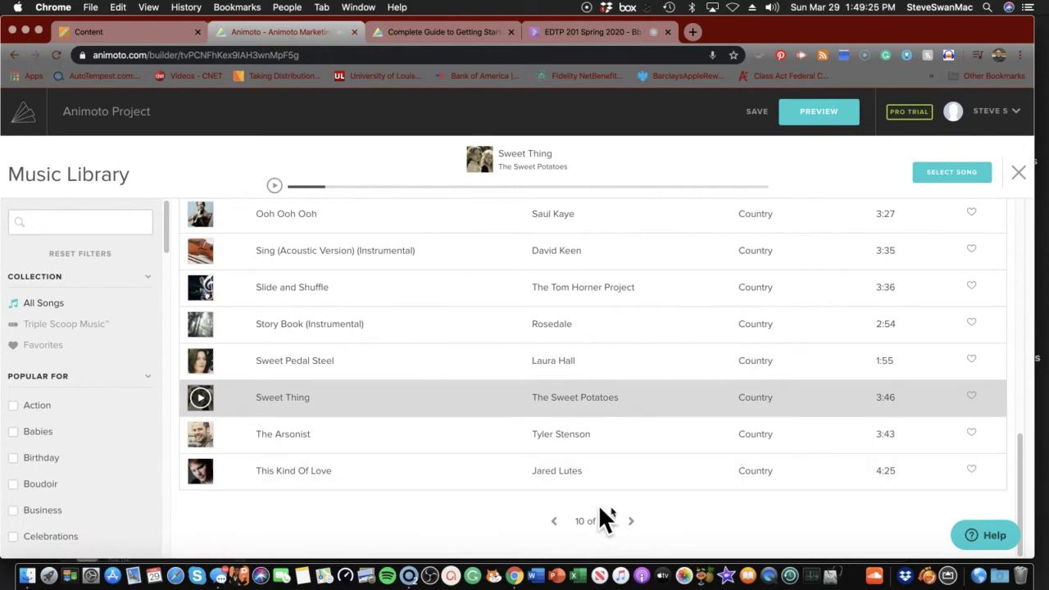
- Look through the electronica songs on pages 11 to 16 of the music library
left_click(631, 521)
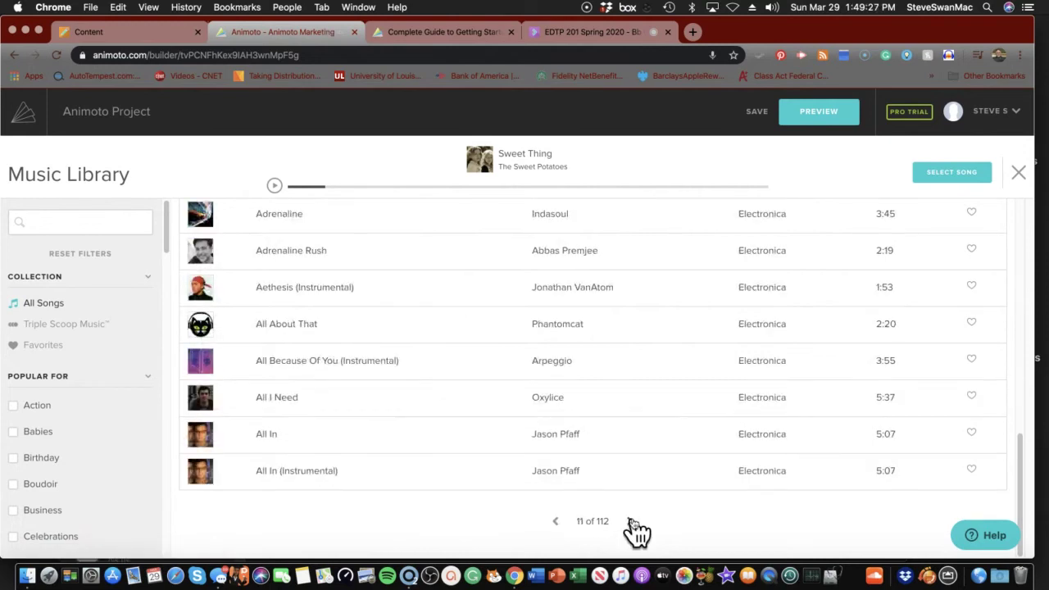
left_click(631, 522)
left_click(630, 522)
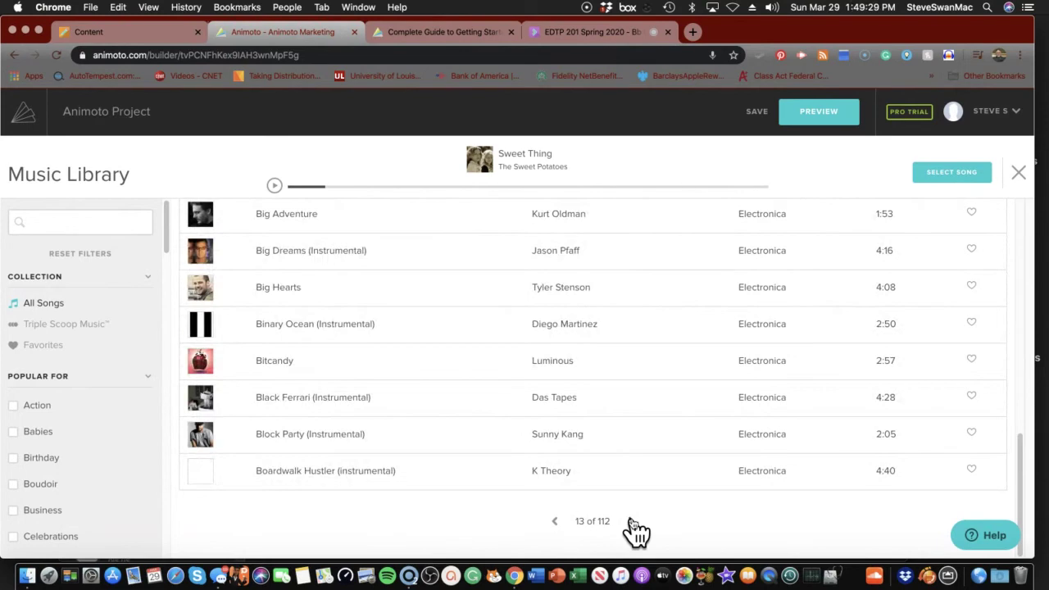
left_click(631, 522)
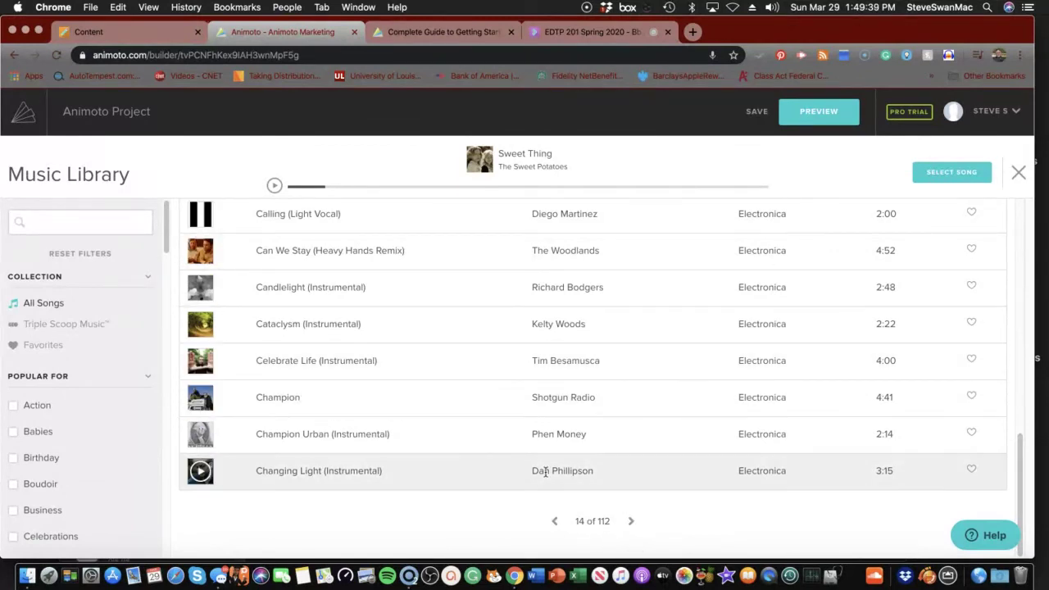
scroll(544, 472, "up", 10)
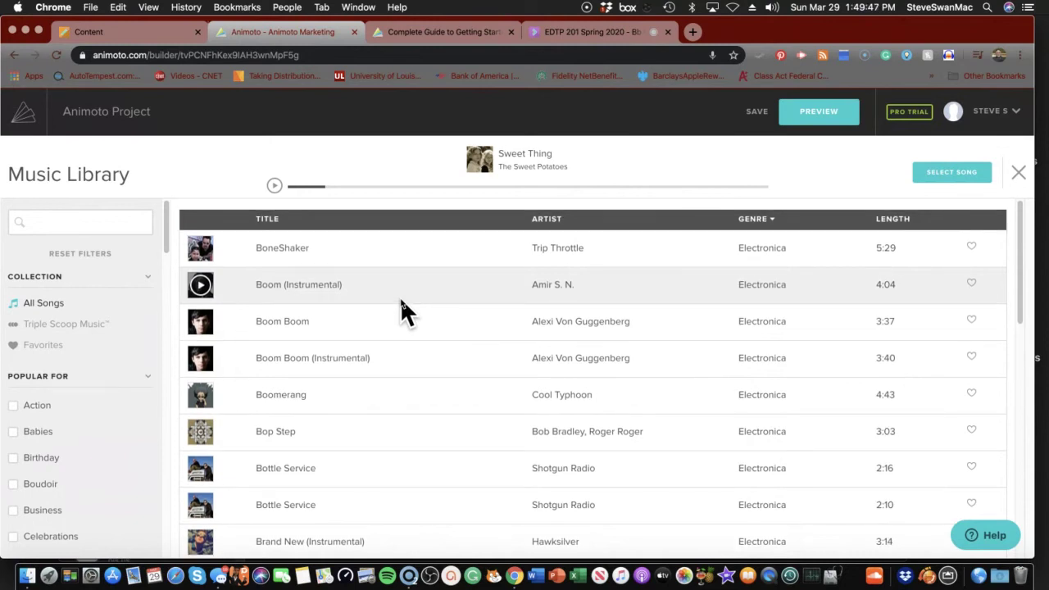
scroll(401, 298, "down", 3)
scroll(401, 298, "down", 10)
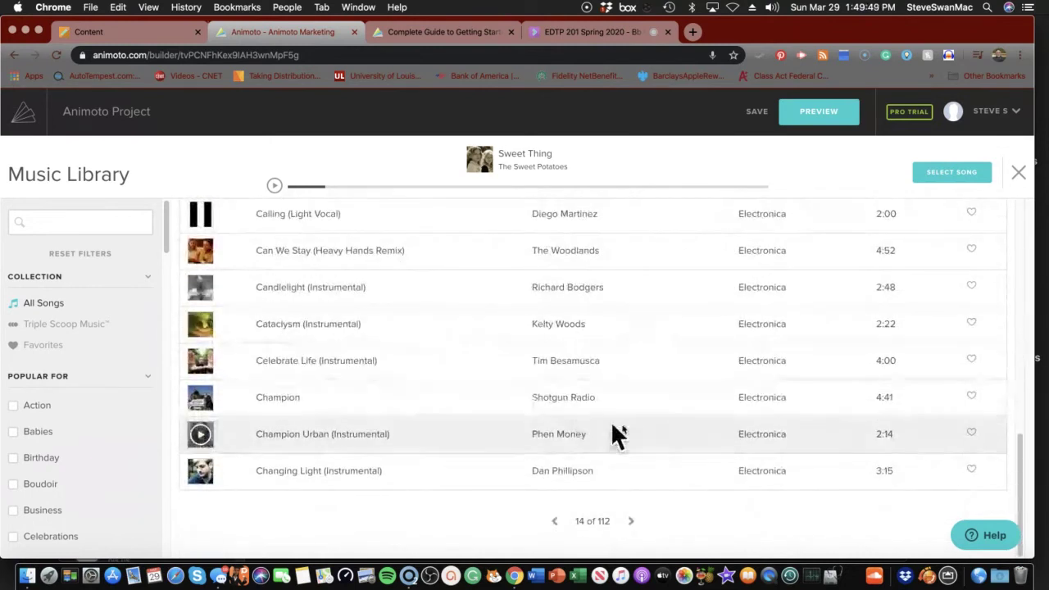
left_click(631, 521)
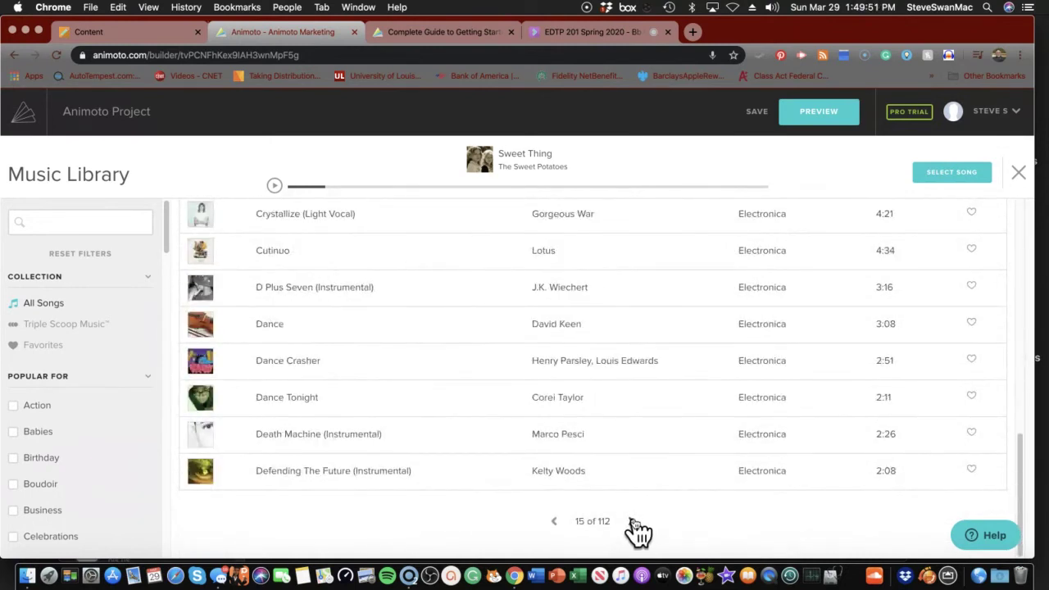
left_click(631, 521)
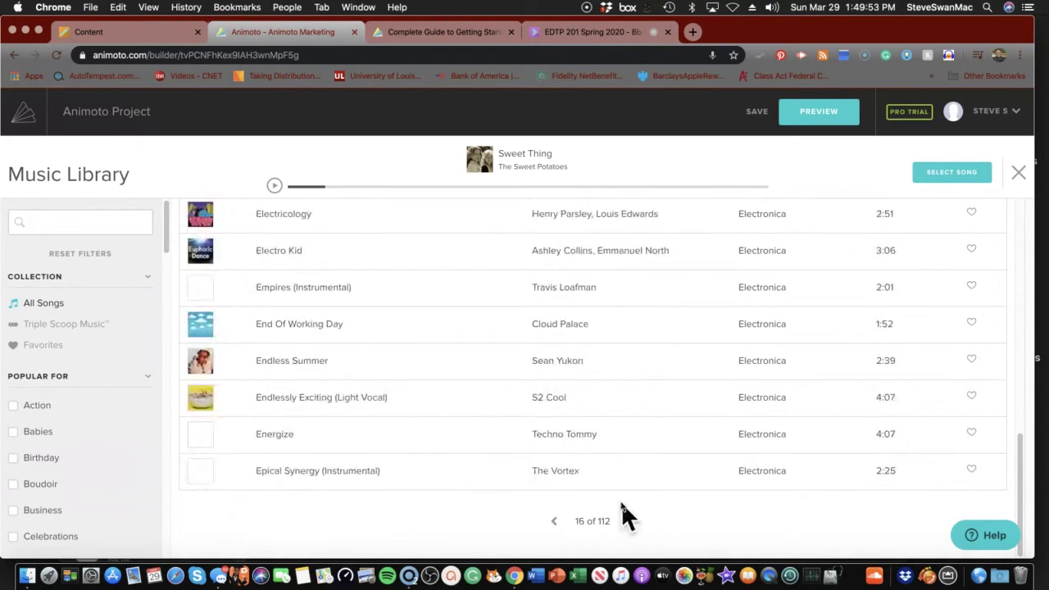
scroll(611, 486, "up", 10)
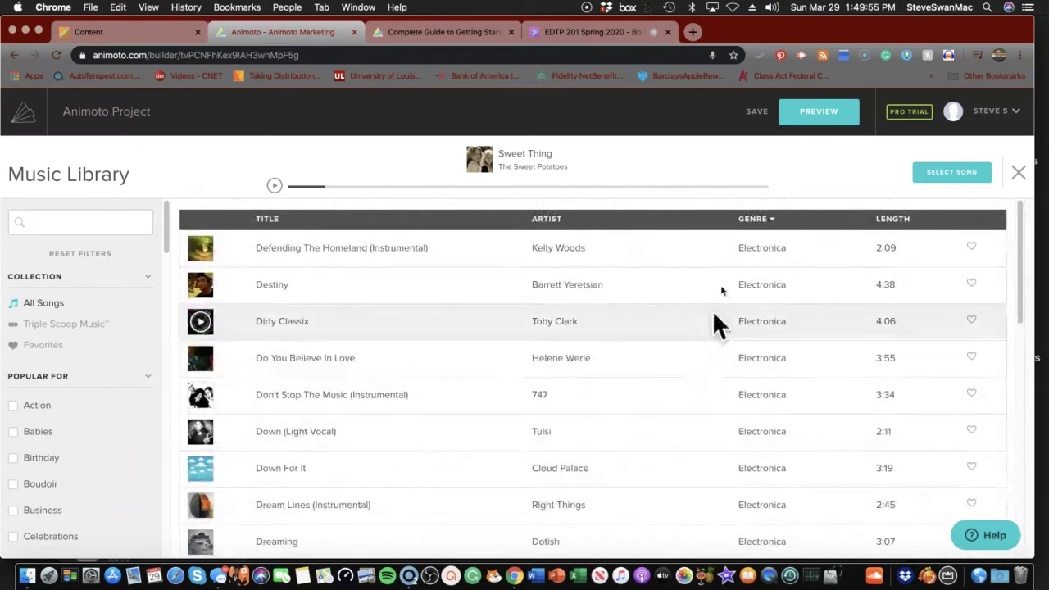
- Reverse the genre sort and restore it to list the acoustic songs first
left_click(753, 221)
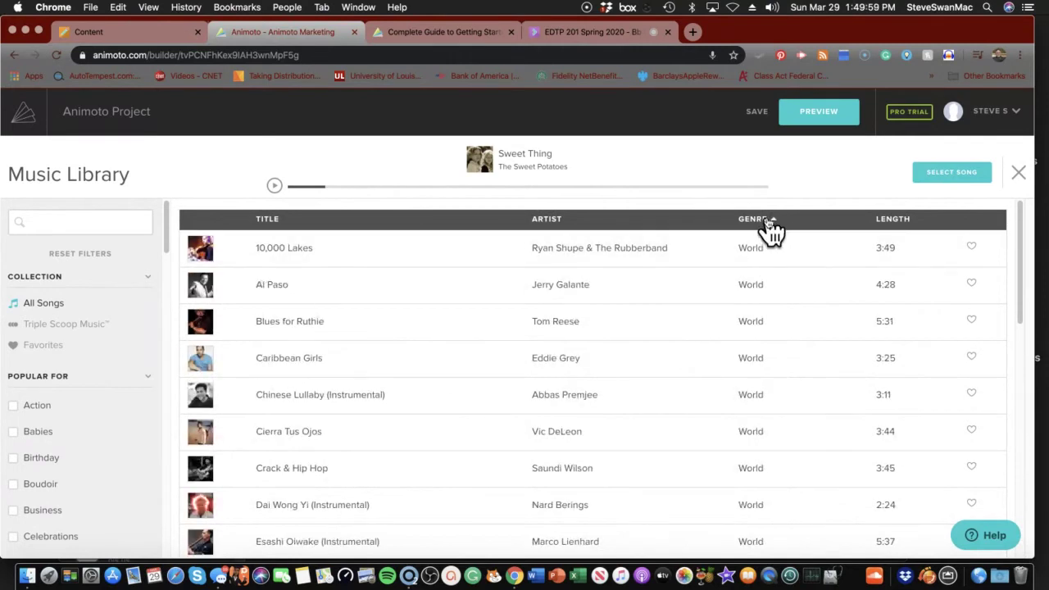
left_click(750, 223)
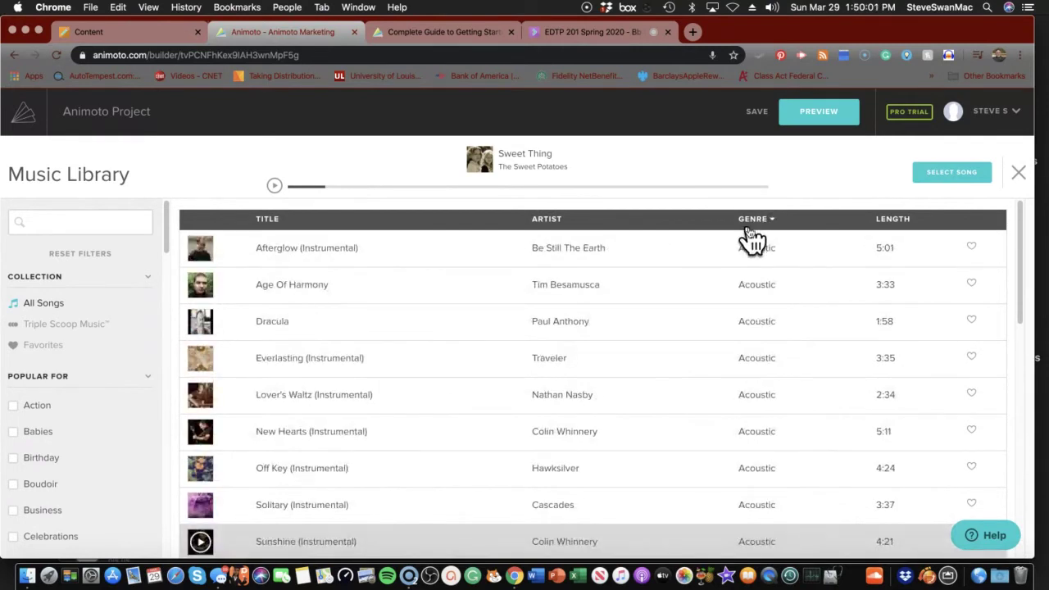
scroll(293, 391, "down", 1)
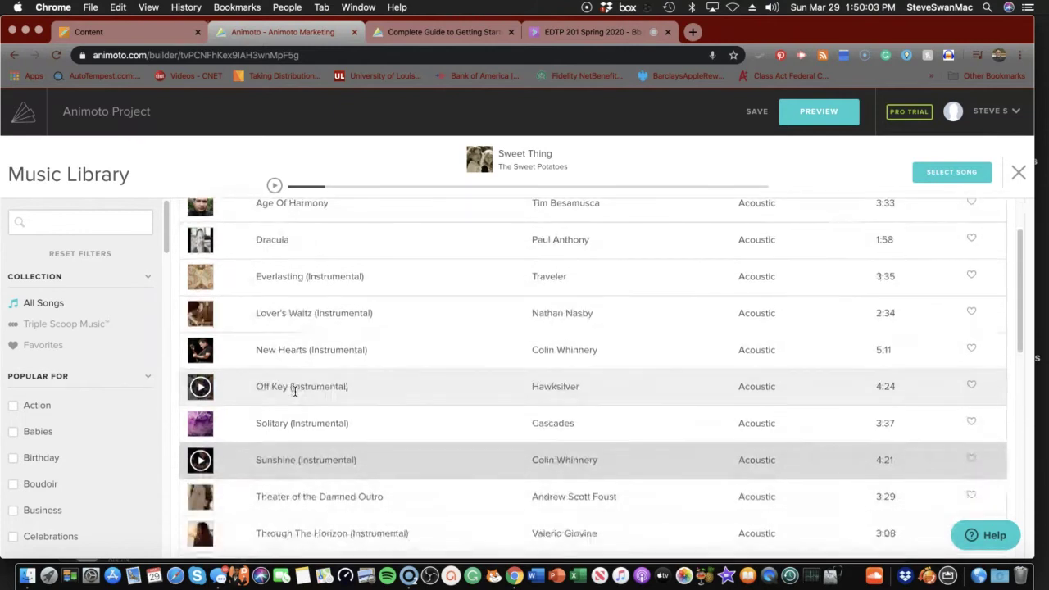
scroll(308, 394, "down", 2)
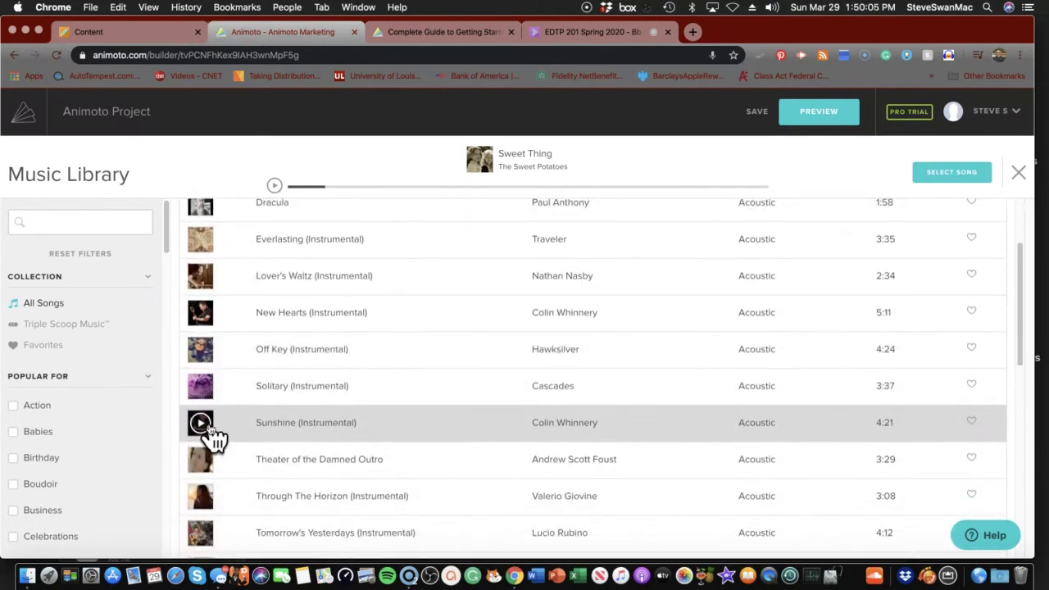
- Try to preview "Sunshine (Instrumental)" and apply it as the project's background song
left_click(199, 424)
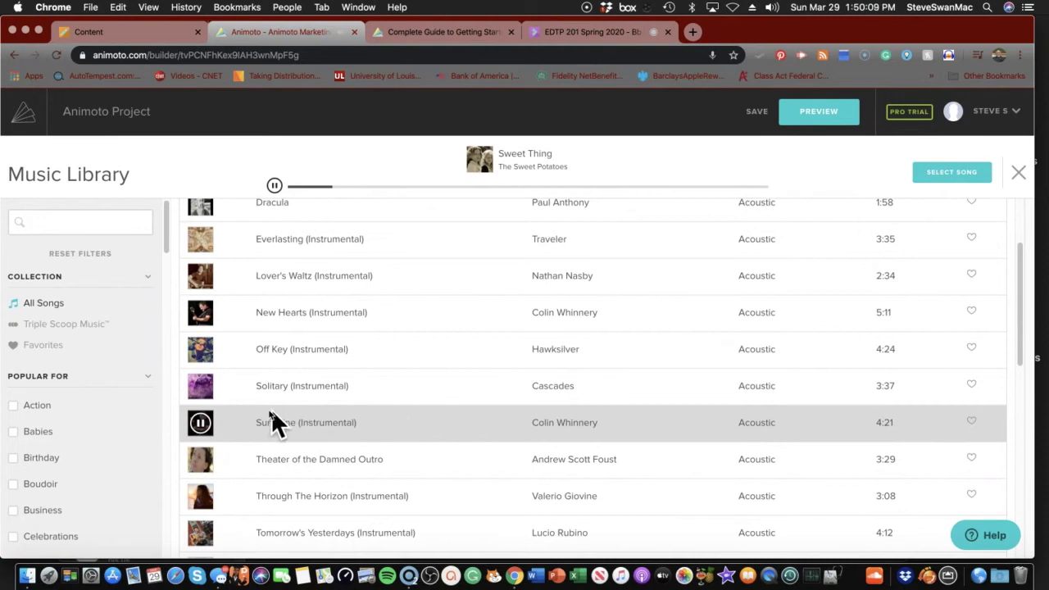
left_click(200, 426)
left_click(200, 424)
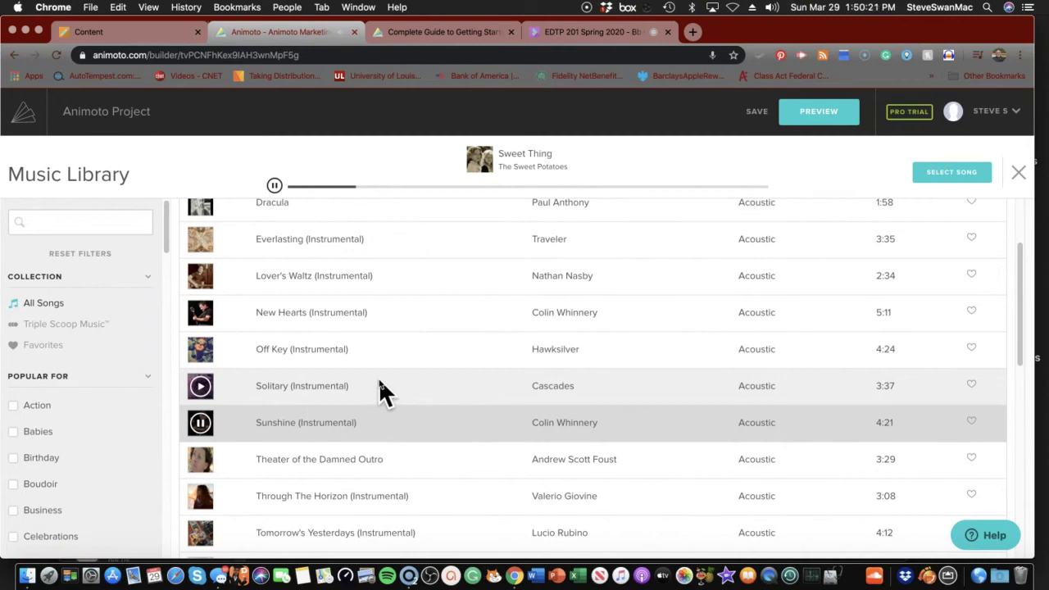
left_click(946, 172)
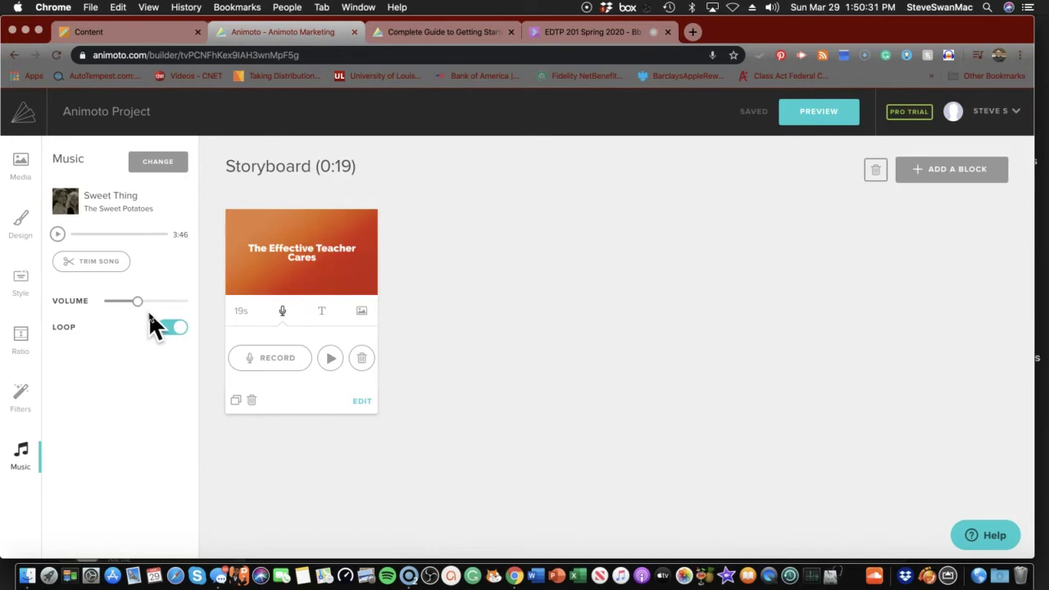
- Open the options for changing the song, view the file chooser for uploading one and dismiss it
left_click(138, 166)
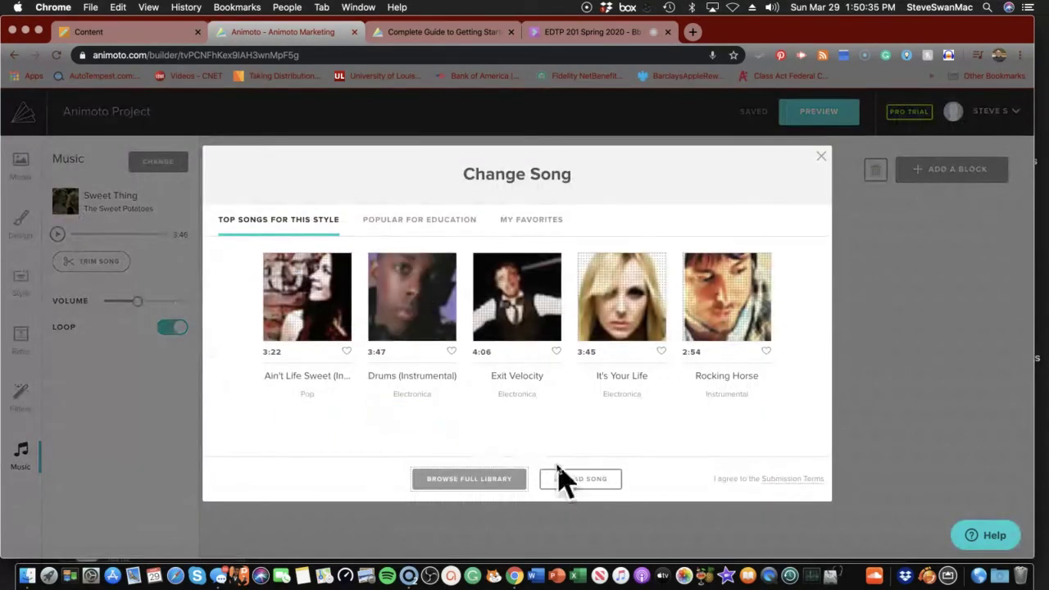
left_click(580, 484)
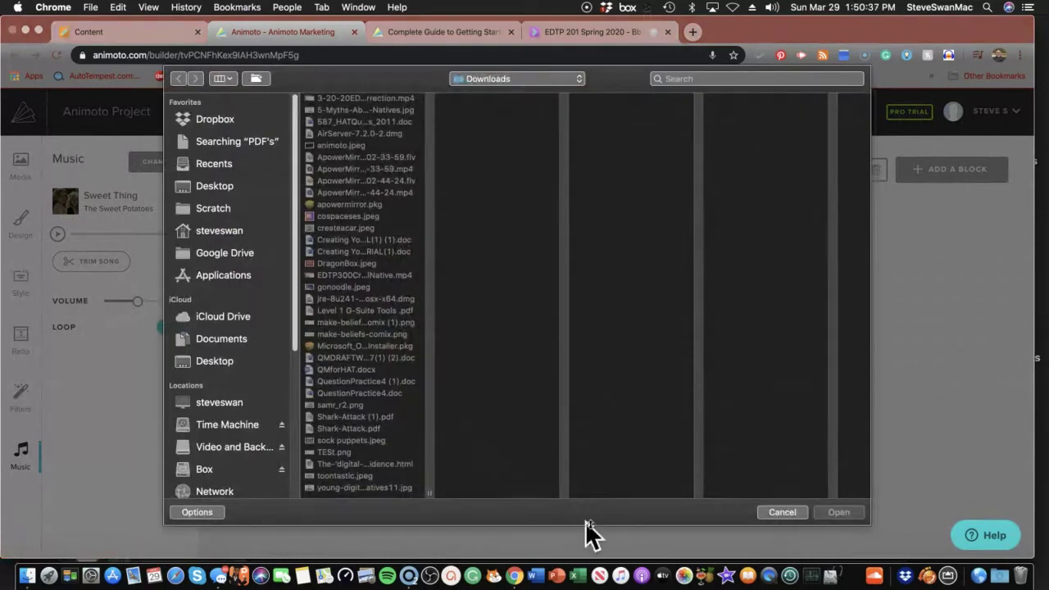
left_click(782, 512)
- Preview "Sunshine (Instrumental)" in the full music library and set it as the background song
left_click(442, 484)
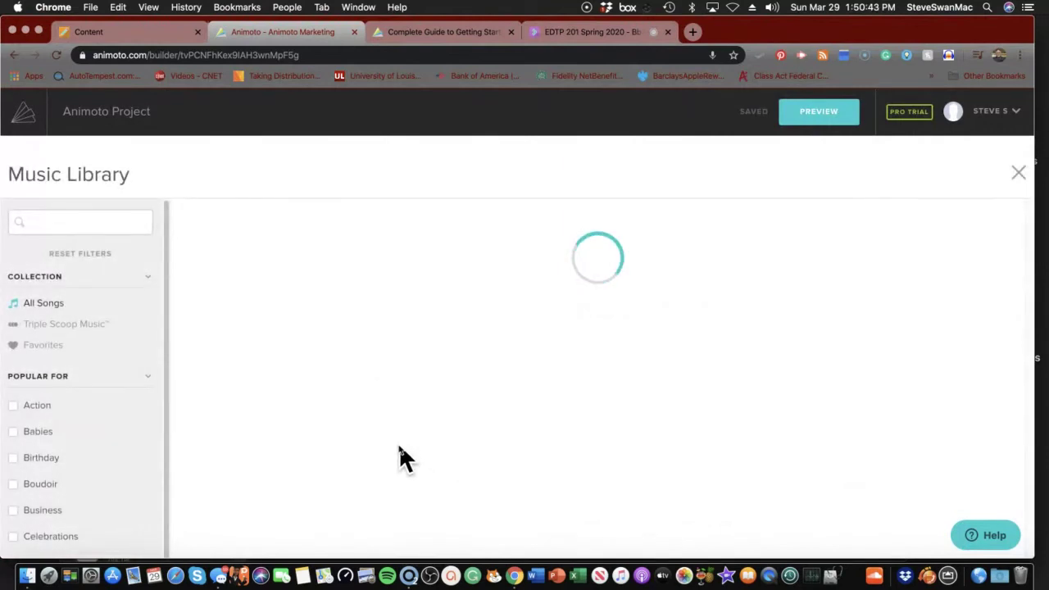
scroll(395, 444, "down", 2)
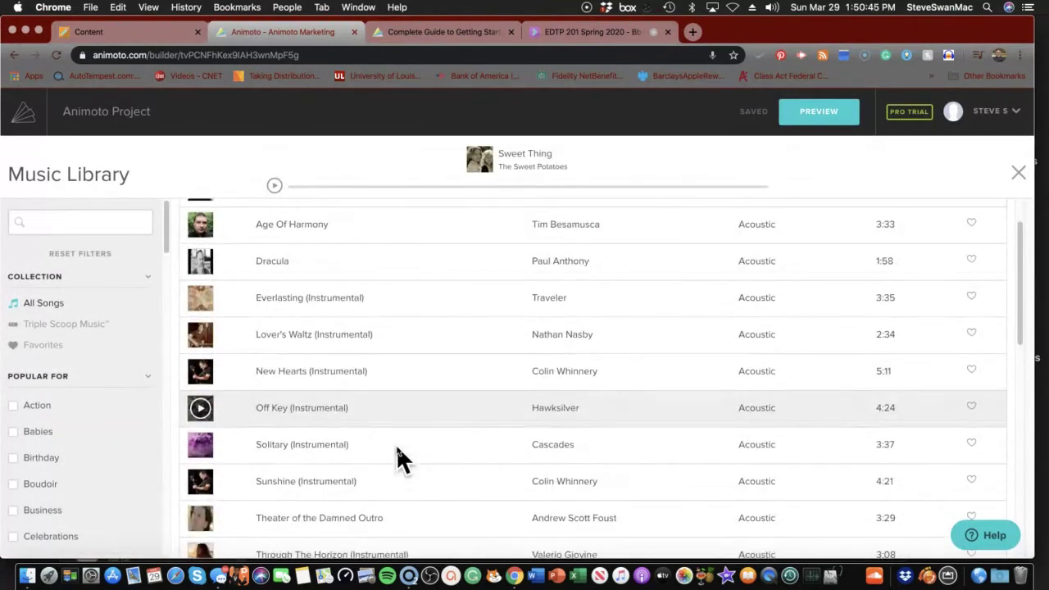
scroll(396, 444, "down", 1)
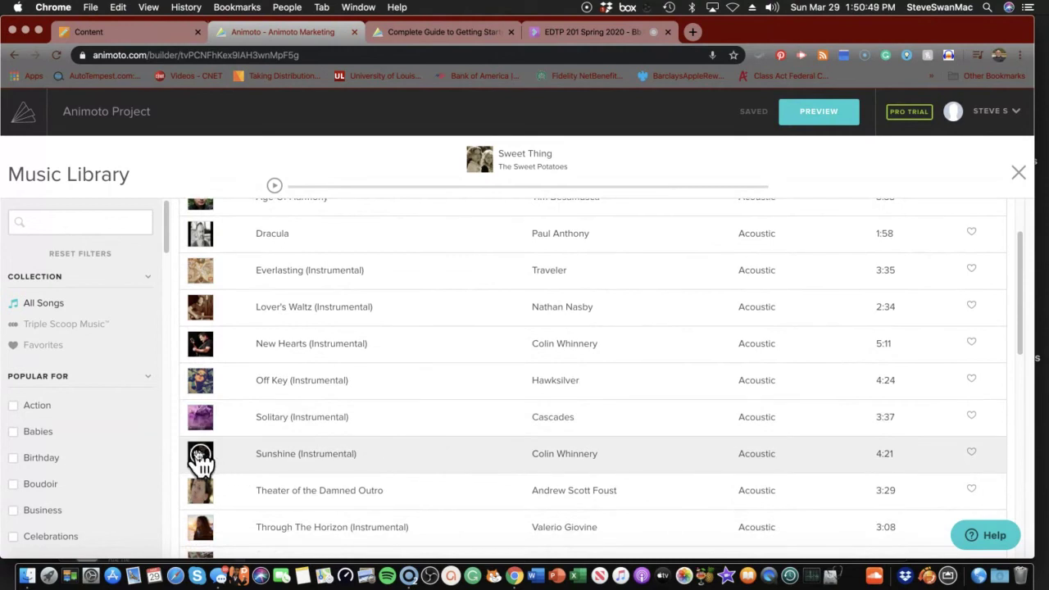
left_click(200, 455)
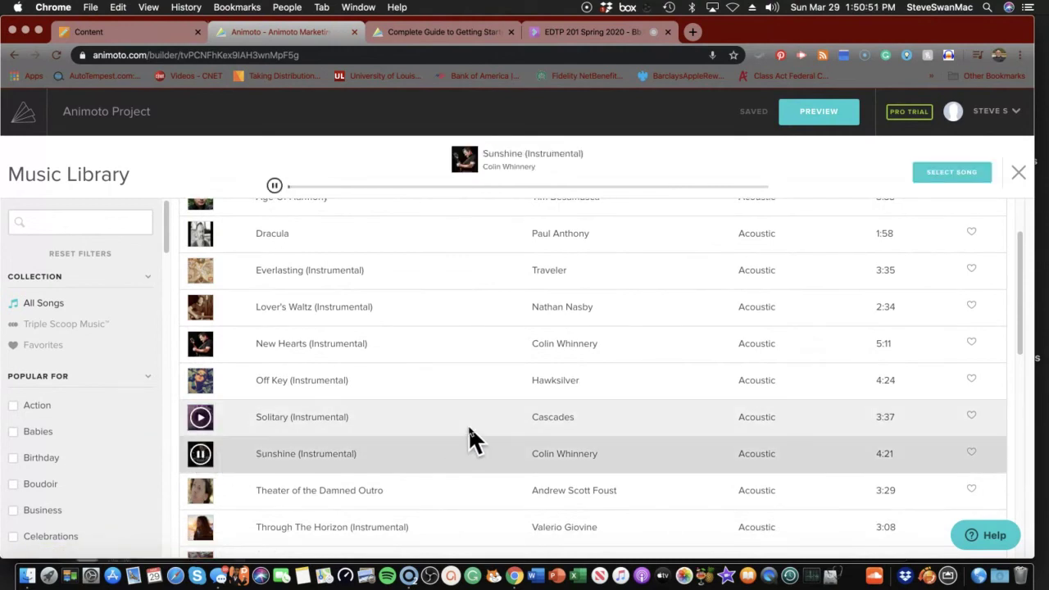
left_click(200, 456)
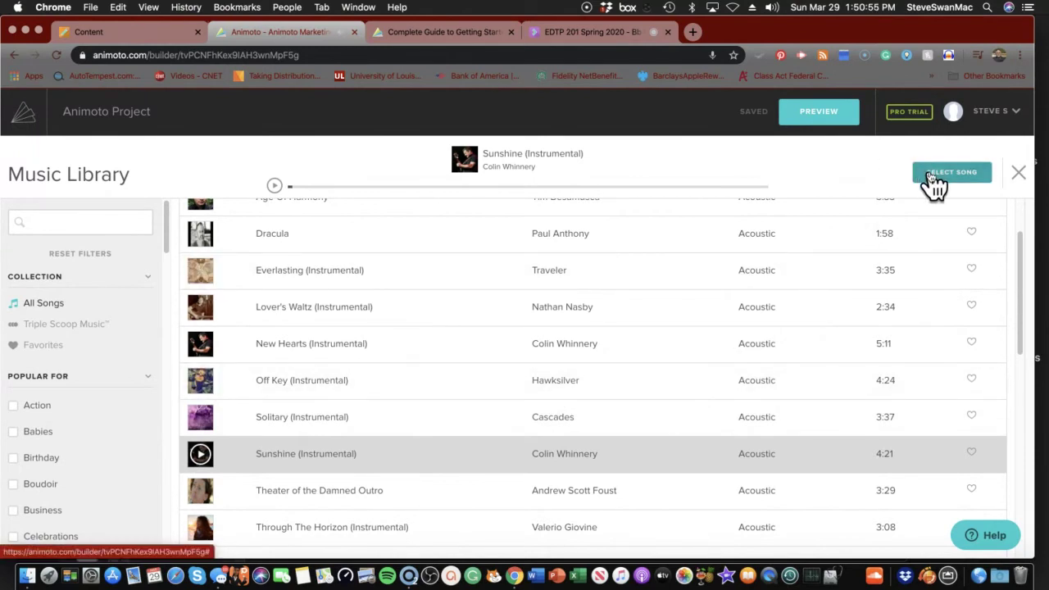
left_click(929, 177)
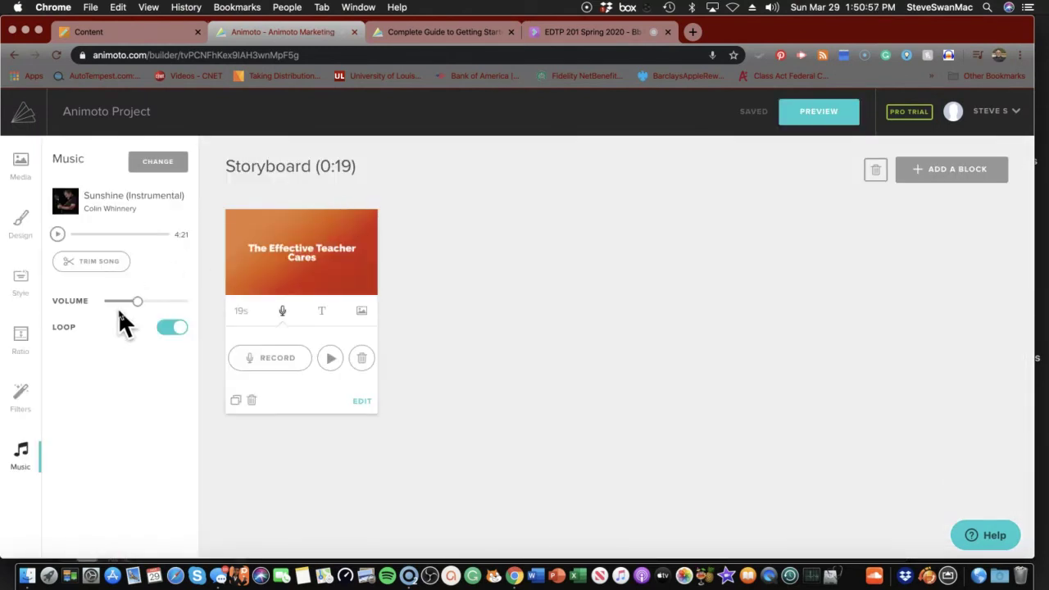
- Trim the background song's end so it lasts 1:47, previewing it before and after shortening, and apply the trim
left_click(99, 270)
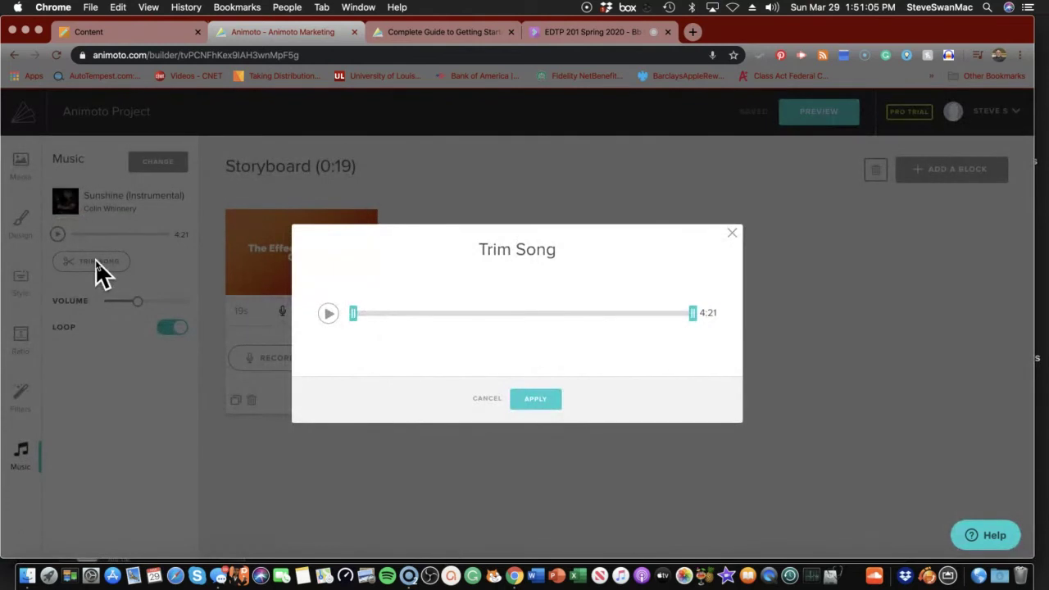
left_click(329, 315)
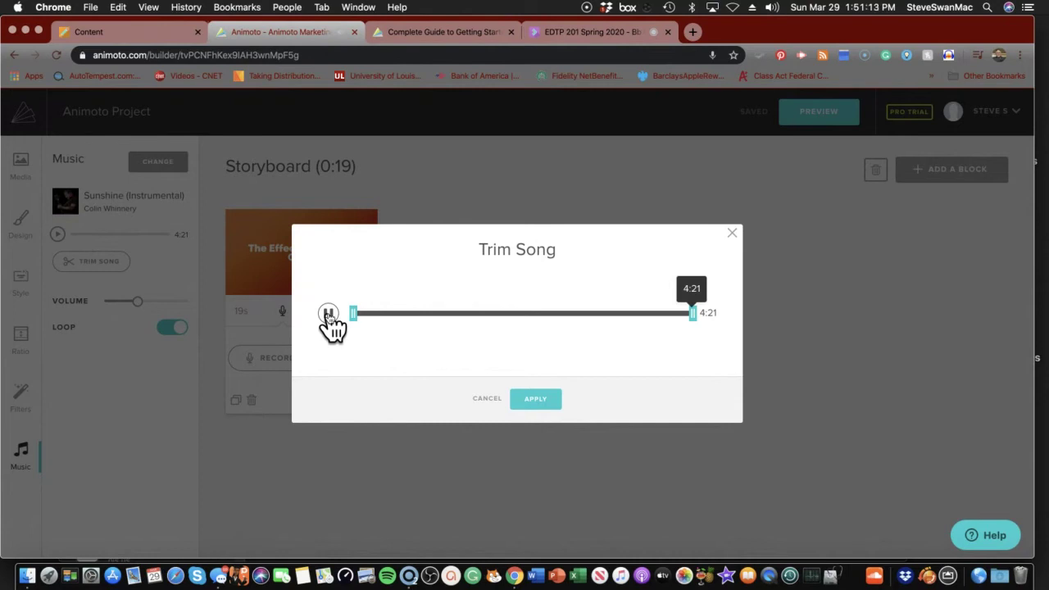
left_click(327, 315)
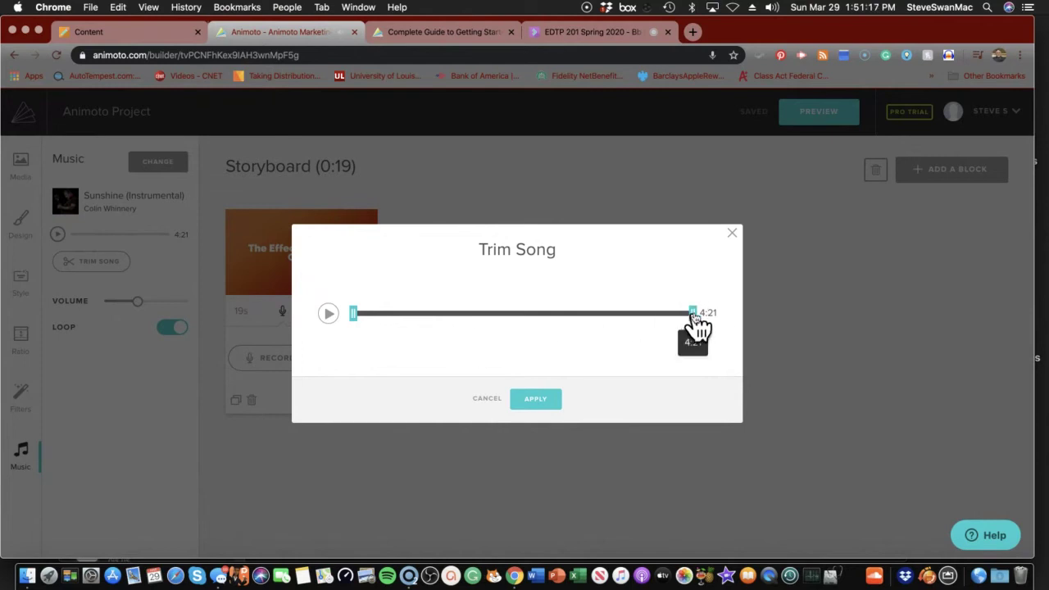
left_click_drag(693, 318, 496, 339)
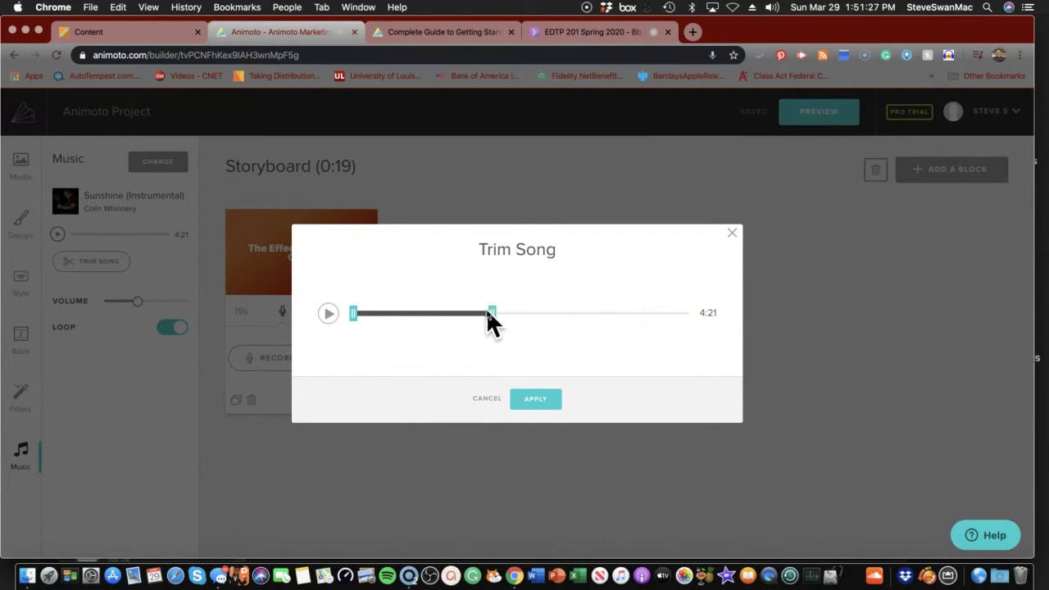
mouse_move(358, 328)
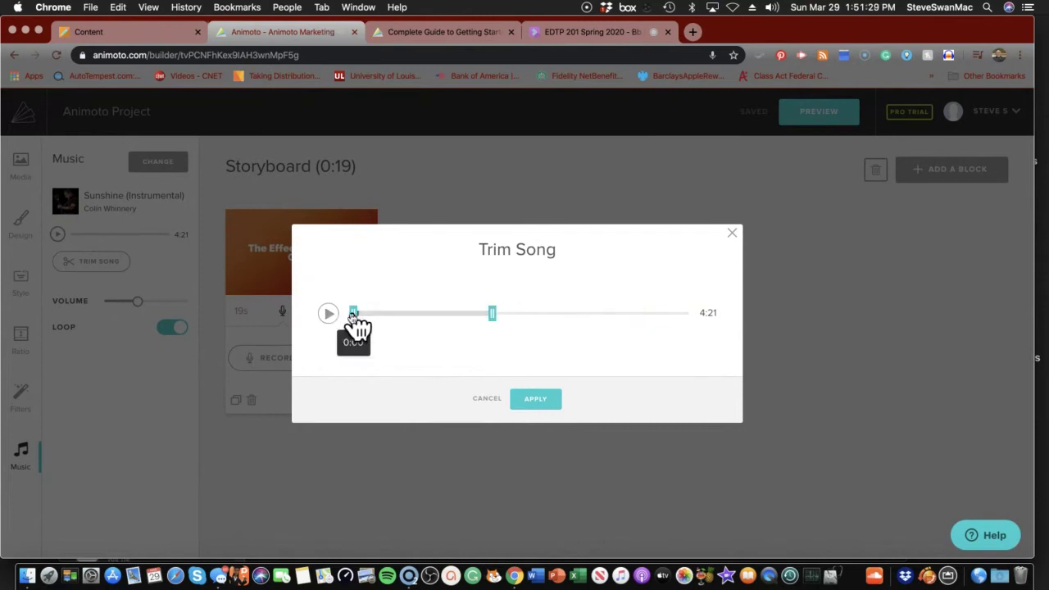
left_click(328, 316)
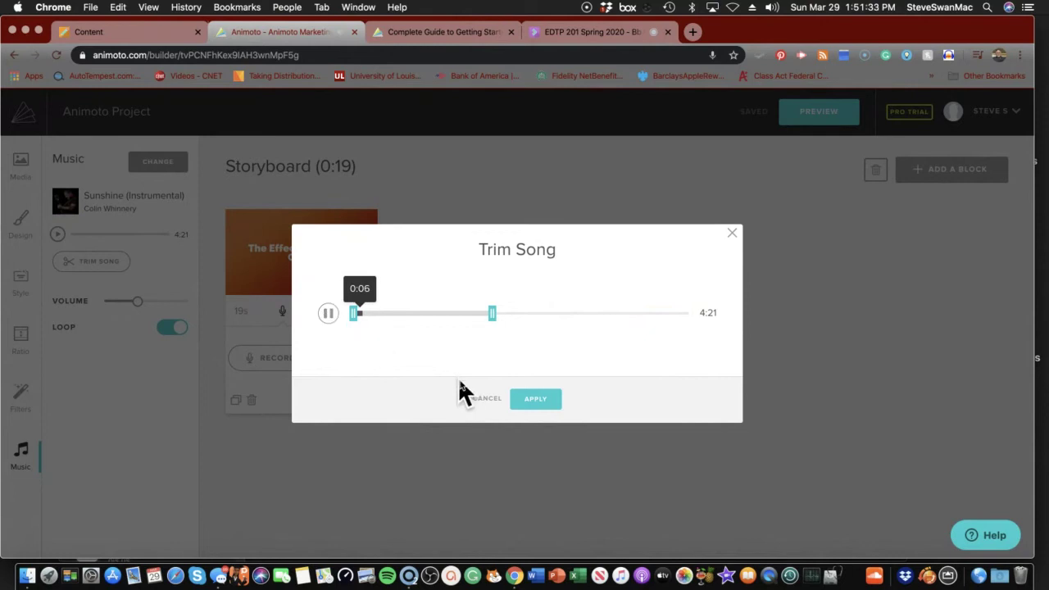
left_click(534, 401)
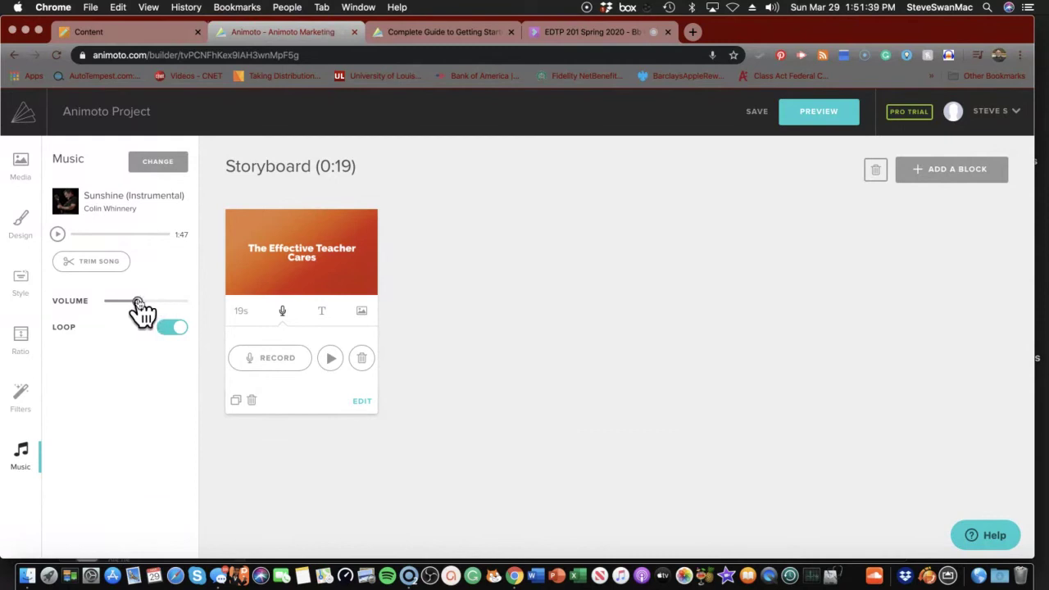
- Lower the background music volume almost to its minimum and play the voice-over of the "The Effective Teacher Cares" block
left_click_drag(137, 302, 108, 301)
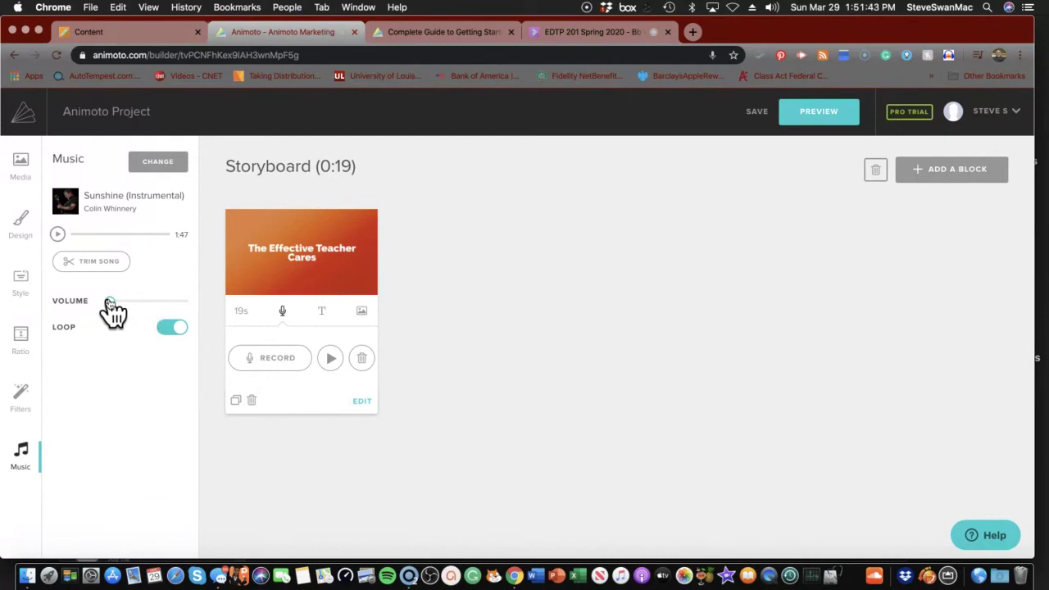
left_click_drag(108, 301, 110, 301)
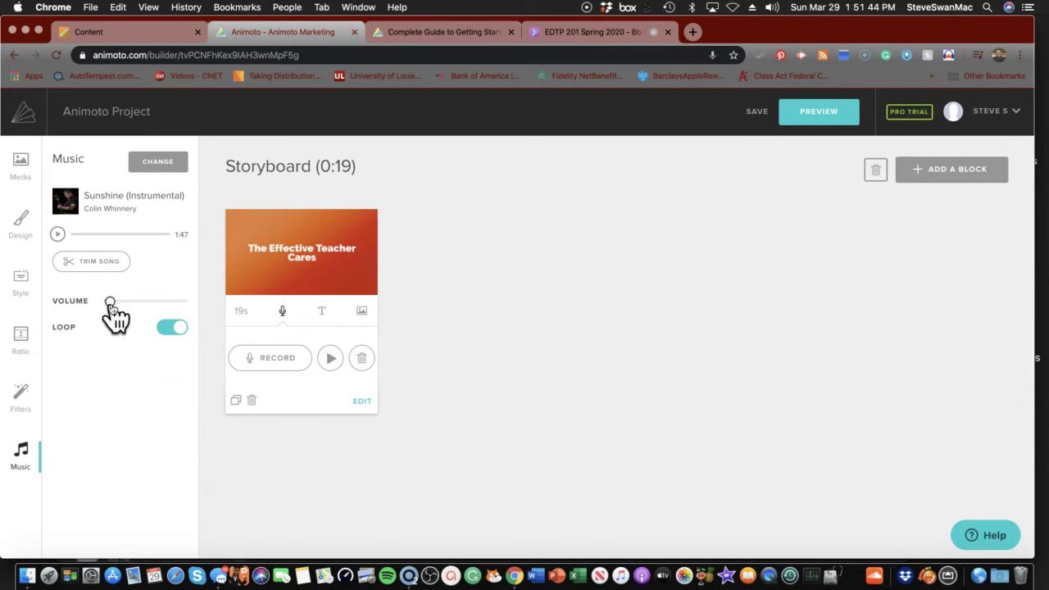
left_click(331, 361)
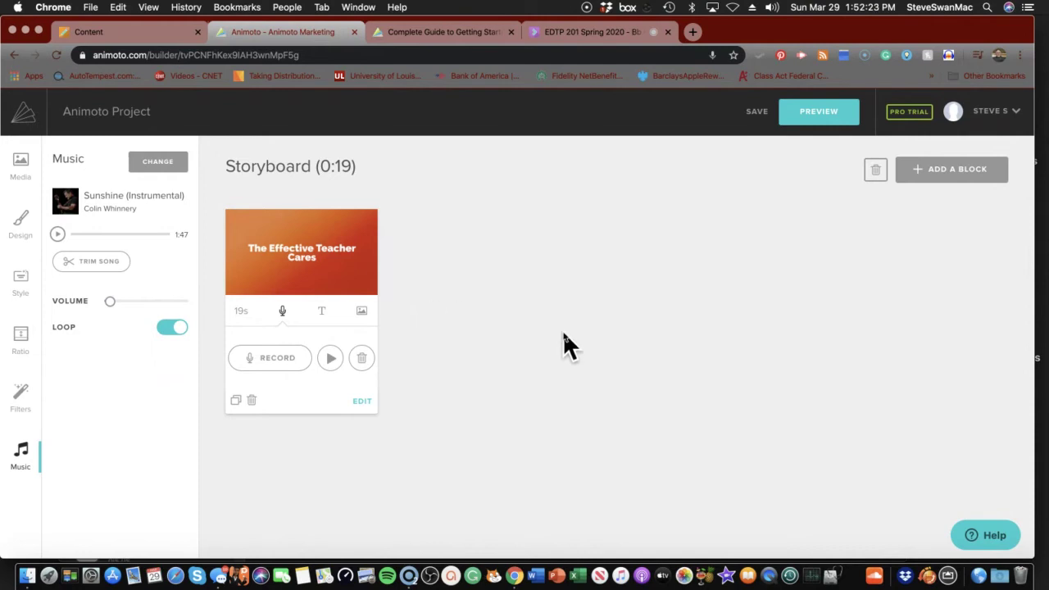
- Add a photo block after the text block and open the stock media library
left_click(953, 176)
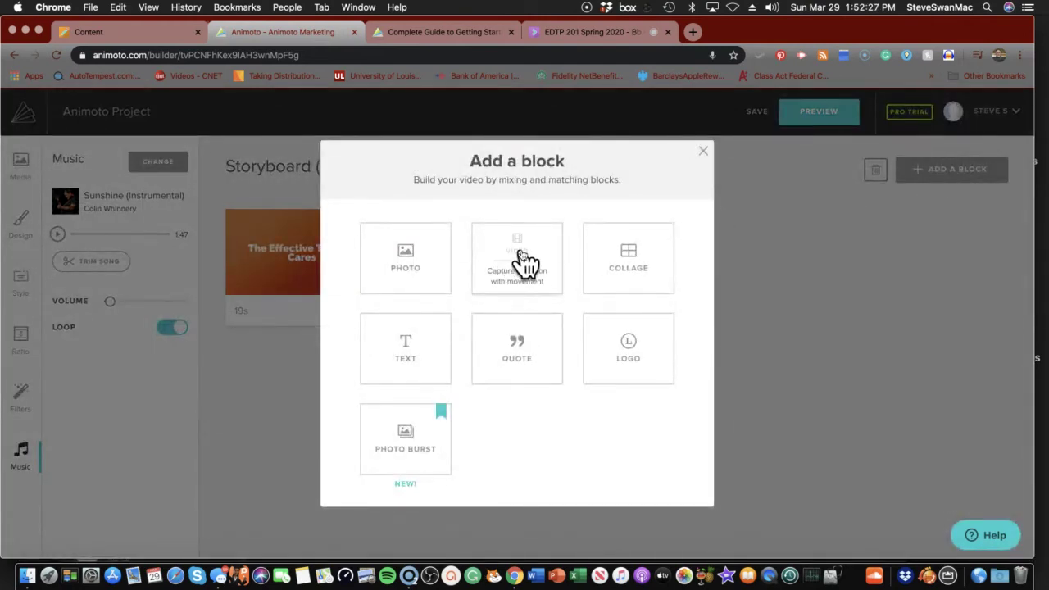
left_click(412, 267)
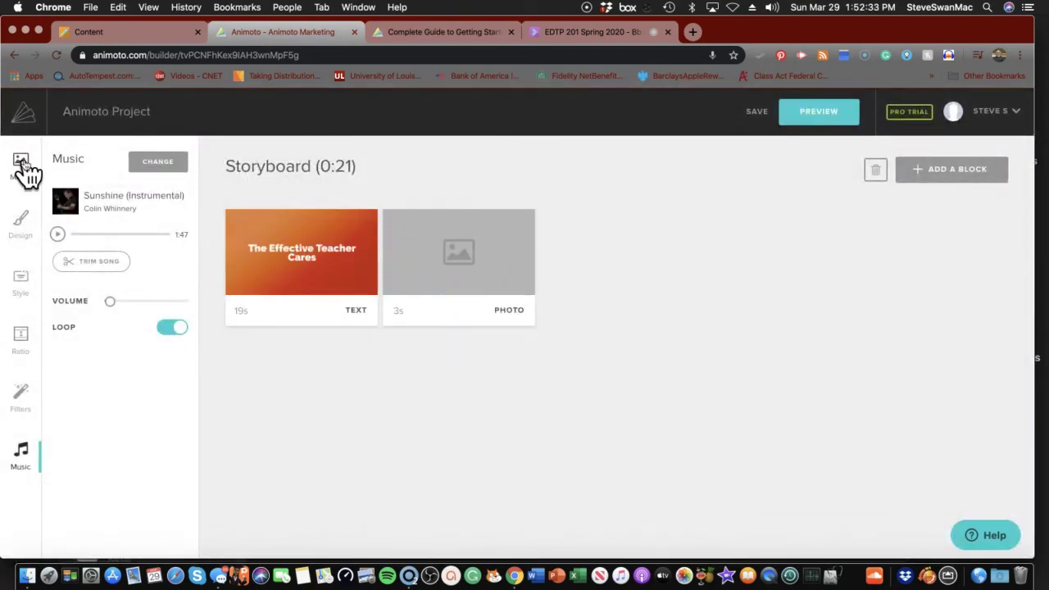
left_click(23, 168)
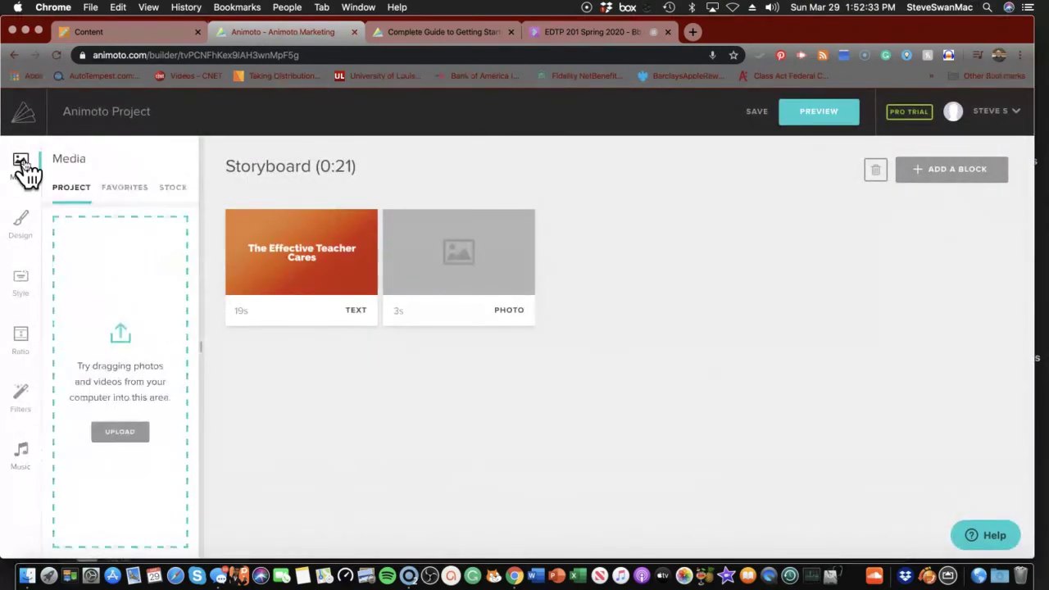
left_click(169, 188)
- Search the Getty stock media for "Role of the teacher" and browse the results
left_click(101, 225)
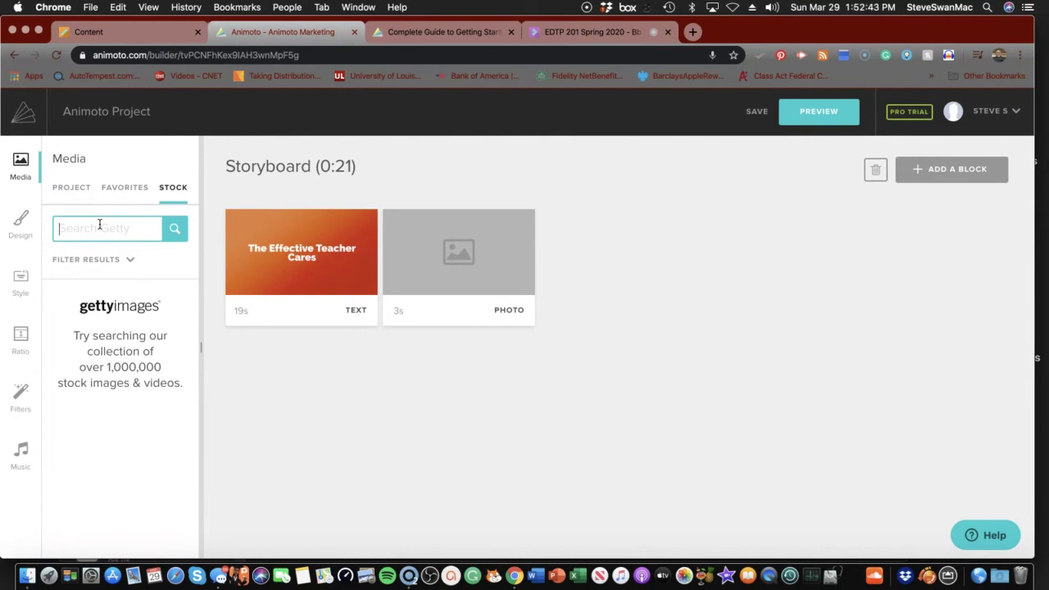
type("Role of the teac")
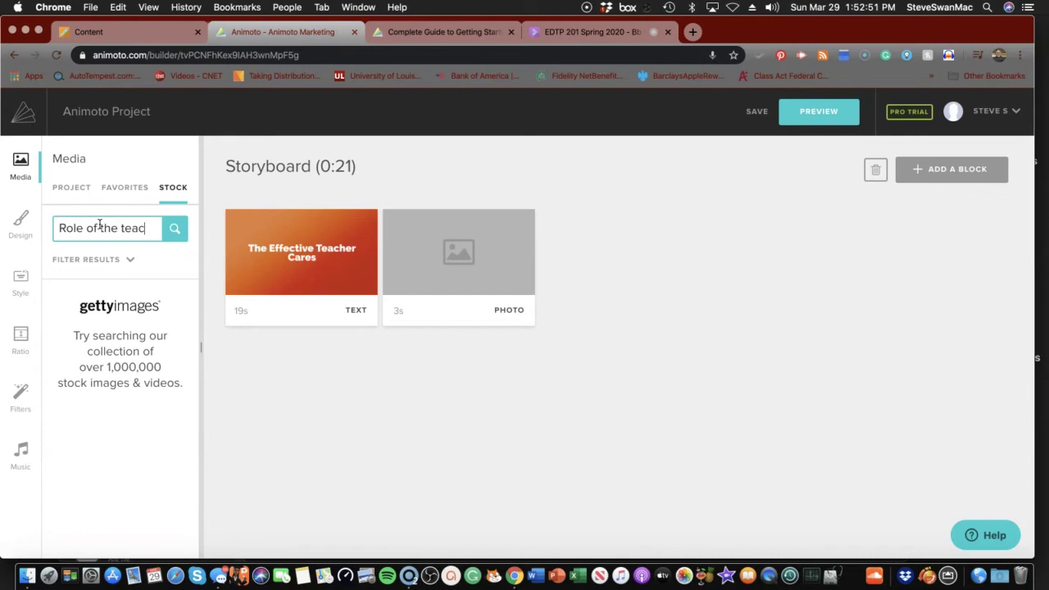
type("her")
key("Return")
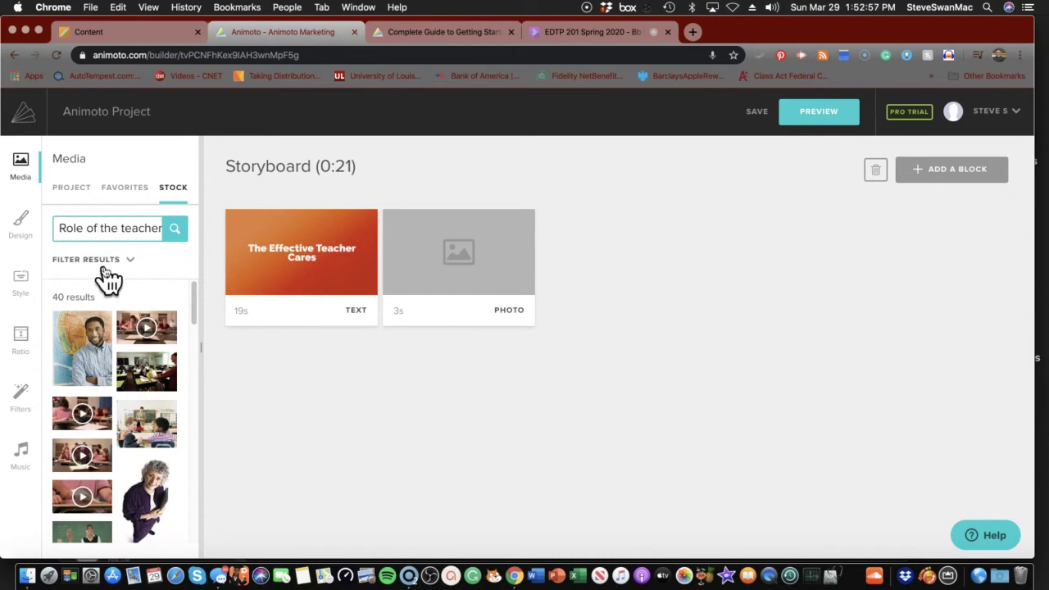
scroll(132, 305, "down", 3)
scroll(131, 305, "down", 10)
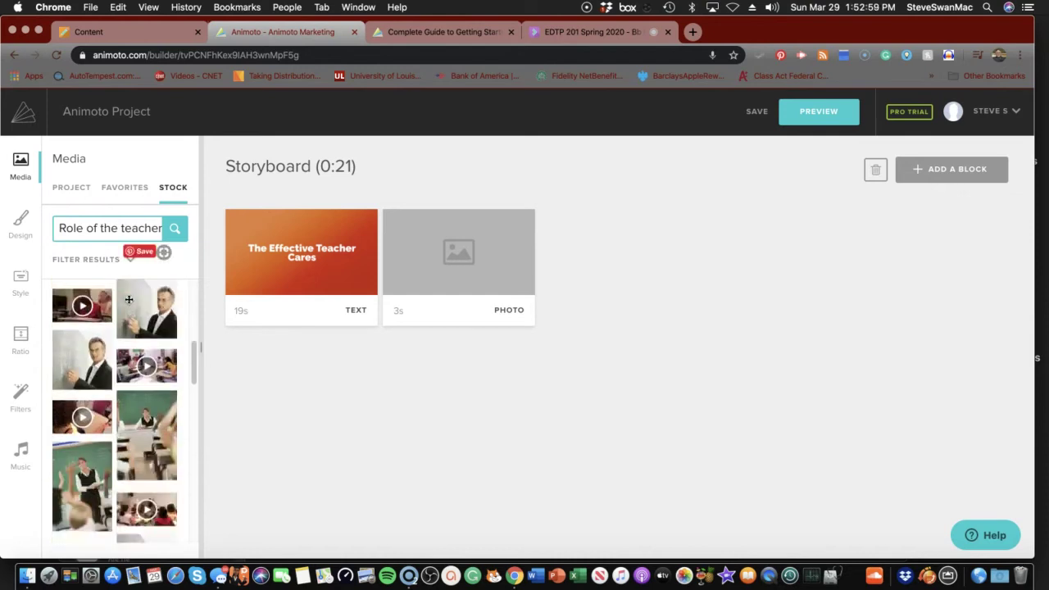
scroll(128, 300, "down", 5)
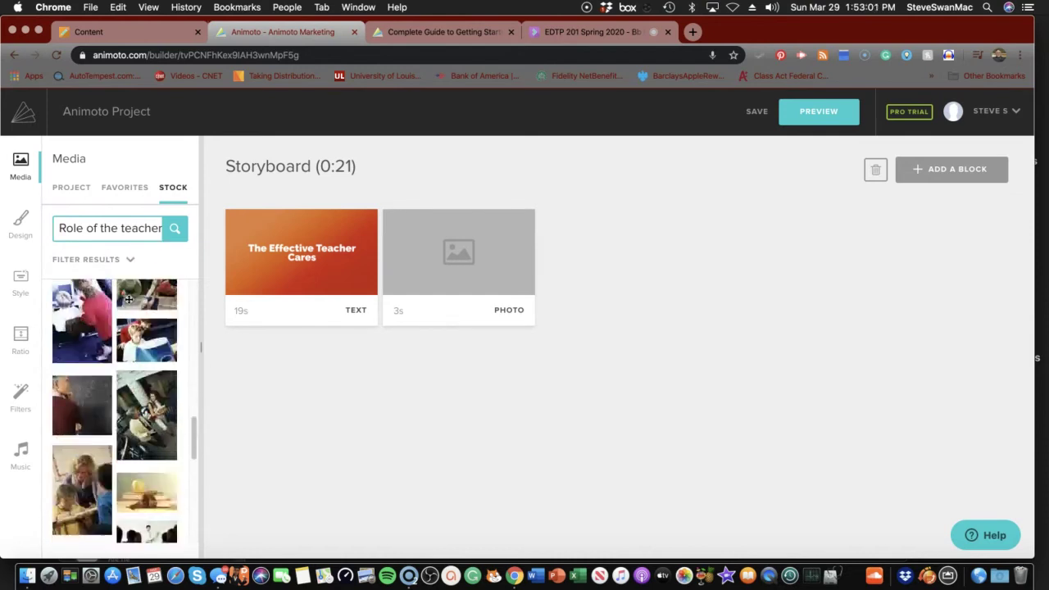
scroll(128, 300, "up", 8)
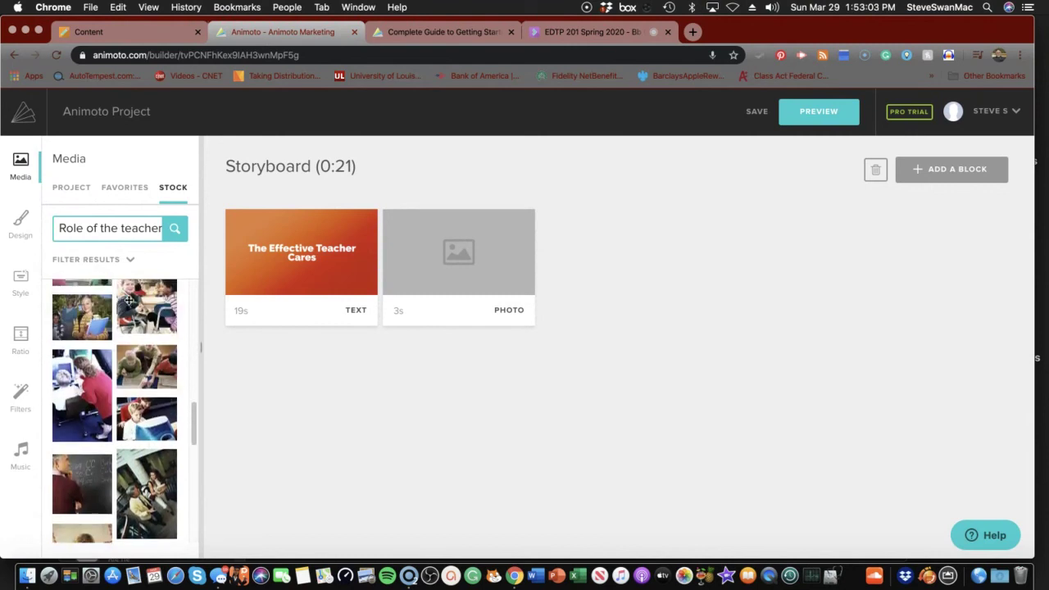
scroll(129, 300, "up", 10)
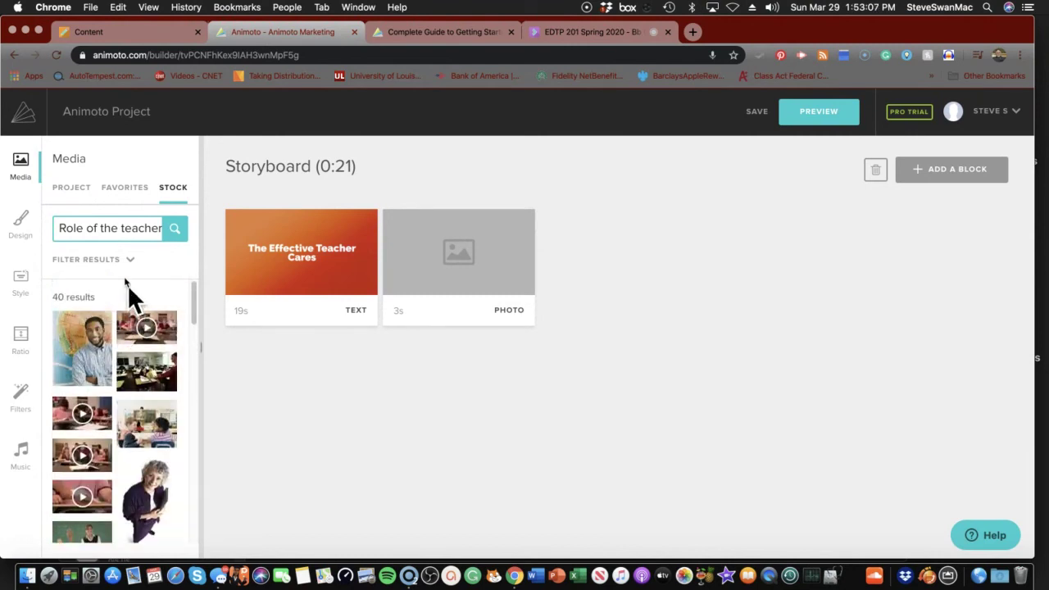
- Replace the stock media search with "Teacher Role"
left_click_drag(61, 227, 162, 229)
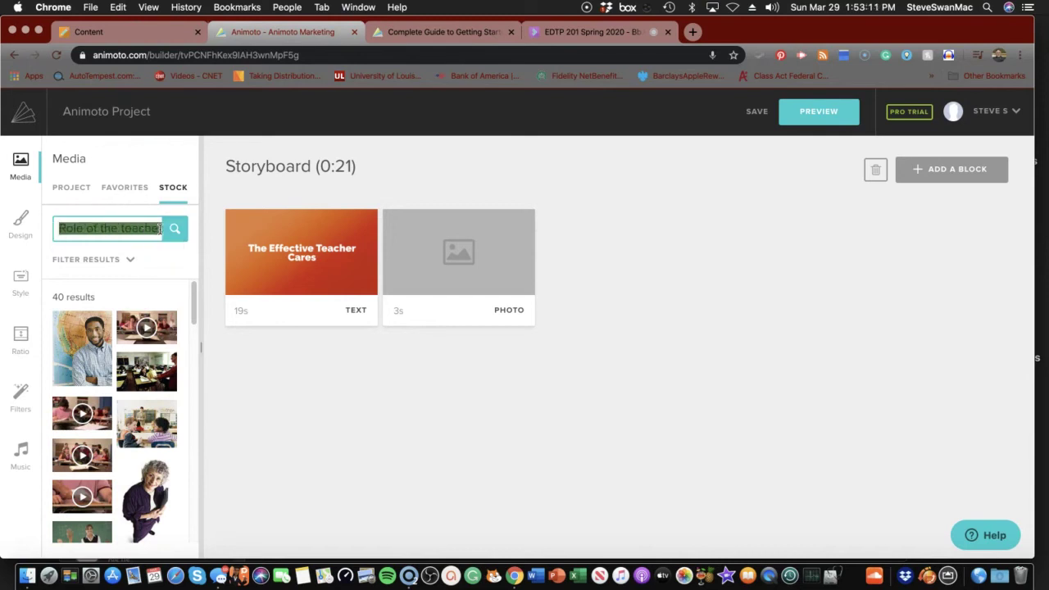
key("BackSpace")
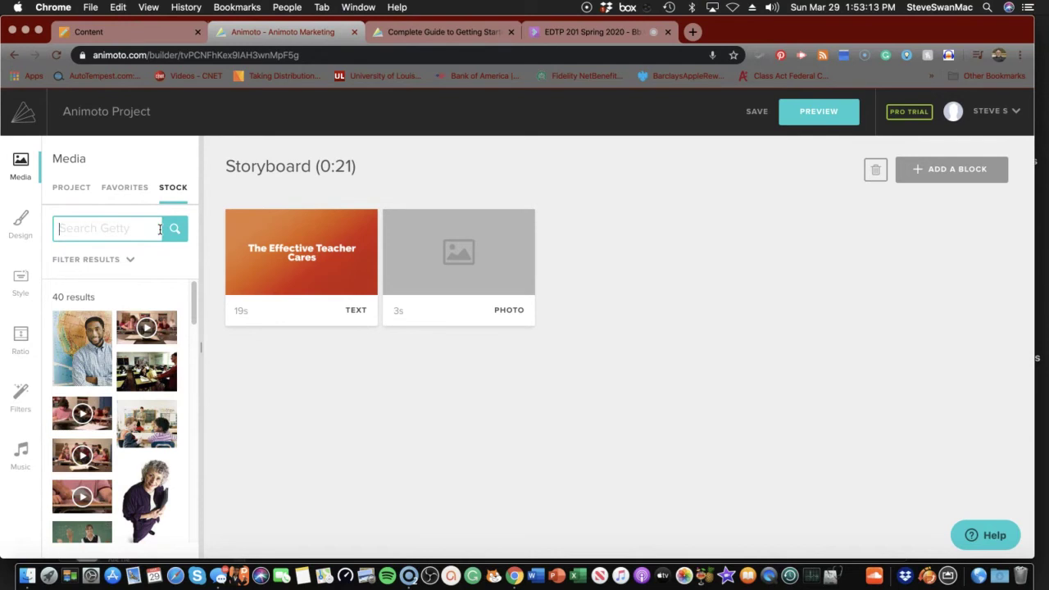
type("Teacher Role")
key("Return")
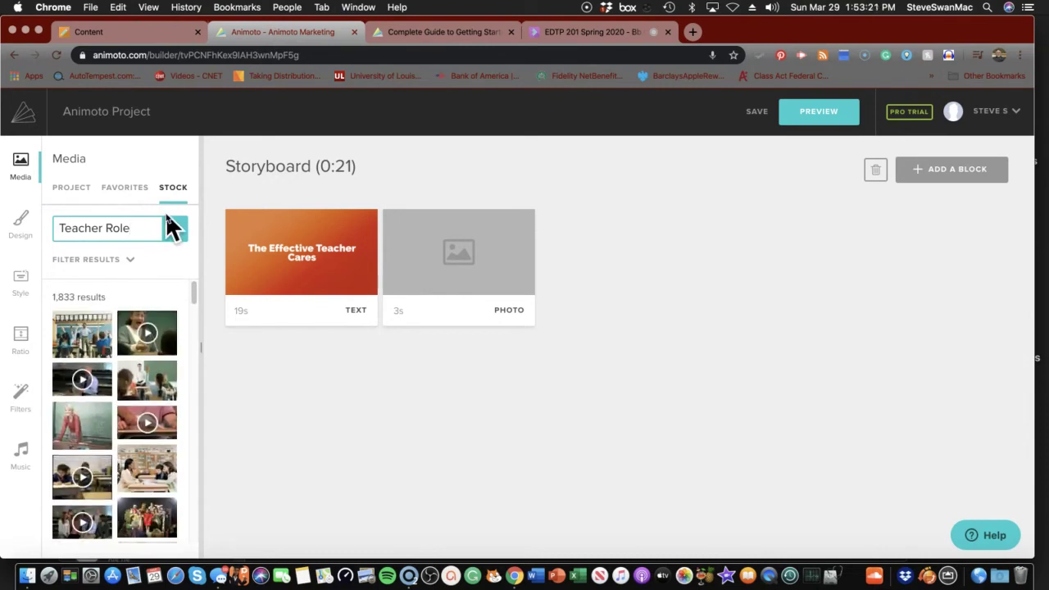
- Preview the first two stock video clips in the search results
left_click(148, 343)
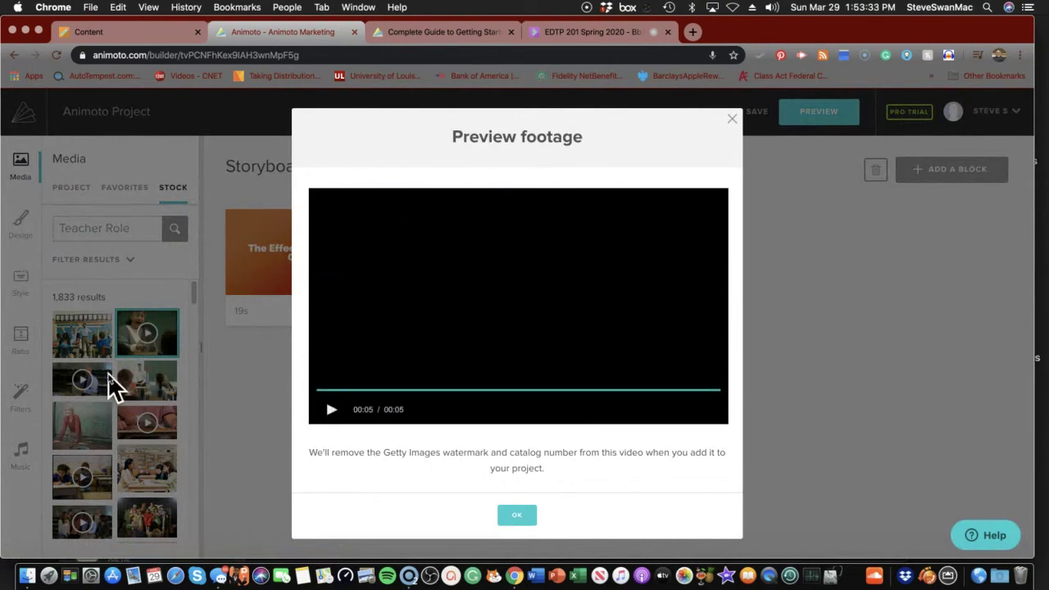
left_click(81, 374)
left_click(81, 373)
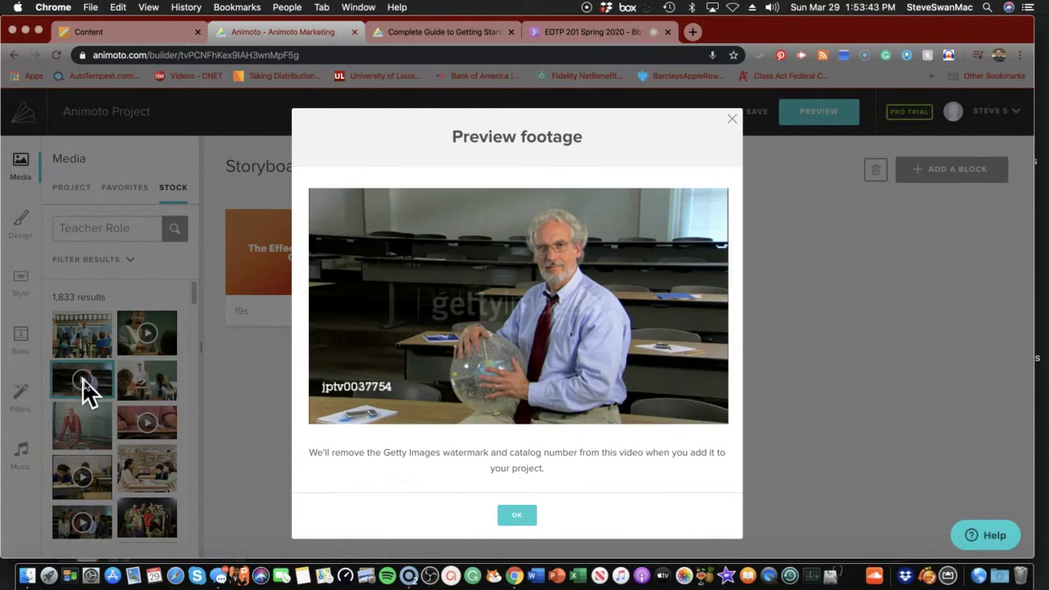
- Close the footage preview and place the stock photo of a teacher facing students with raised hands in the photo block
left_click(87, 339)
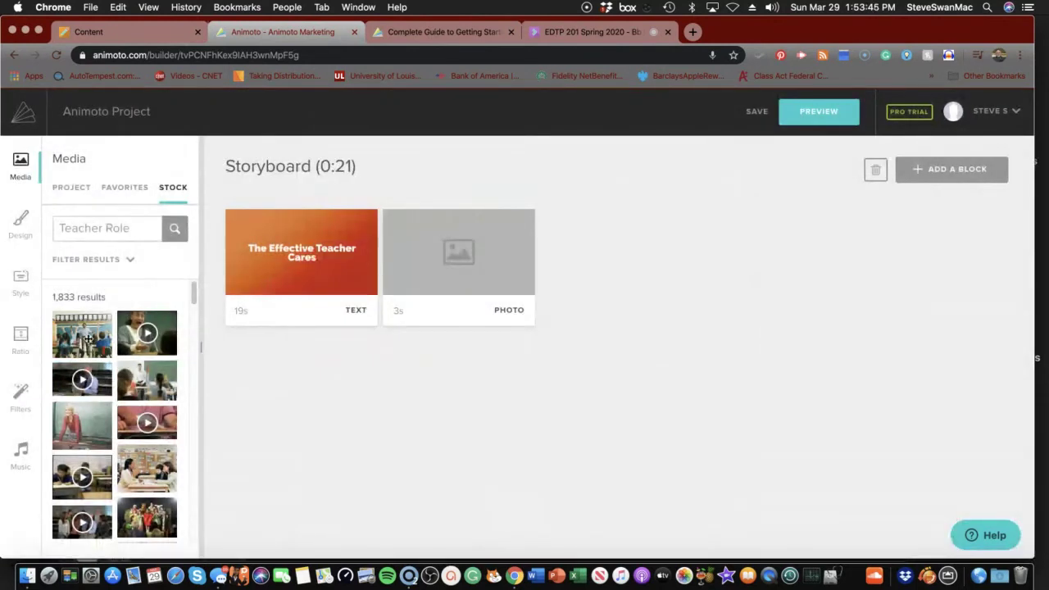
left_click(79, 335)
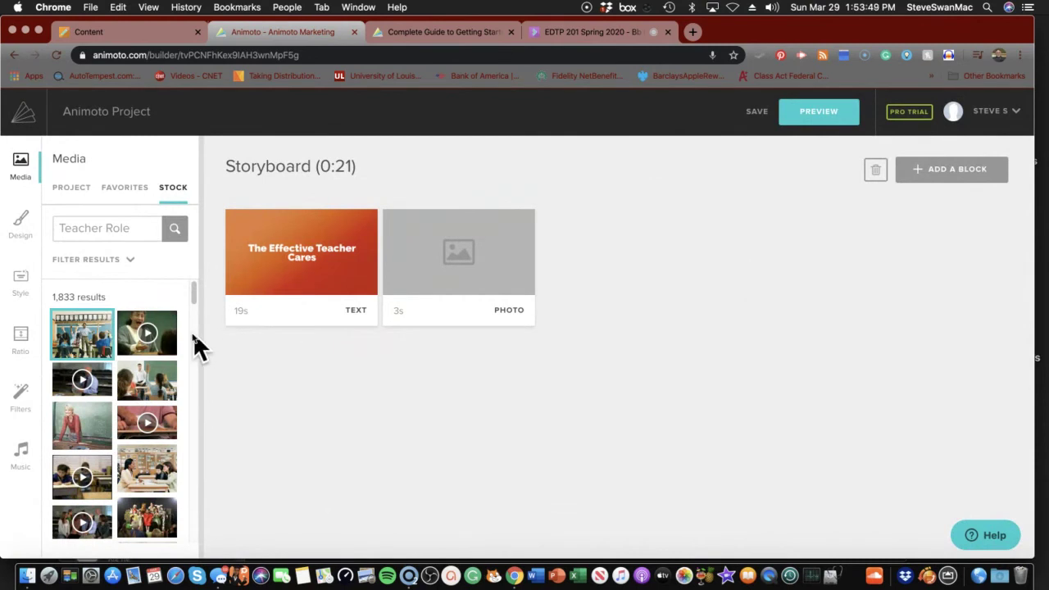
left_click_drag(80, 334, 458, 270)
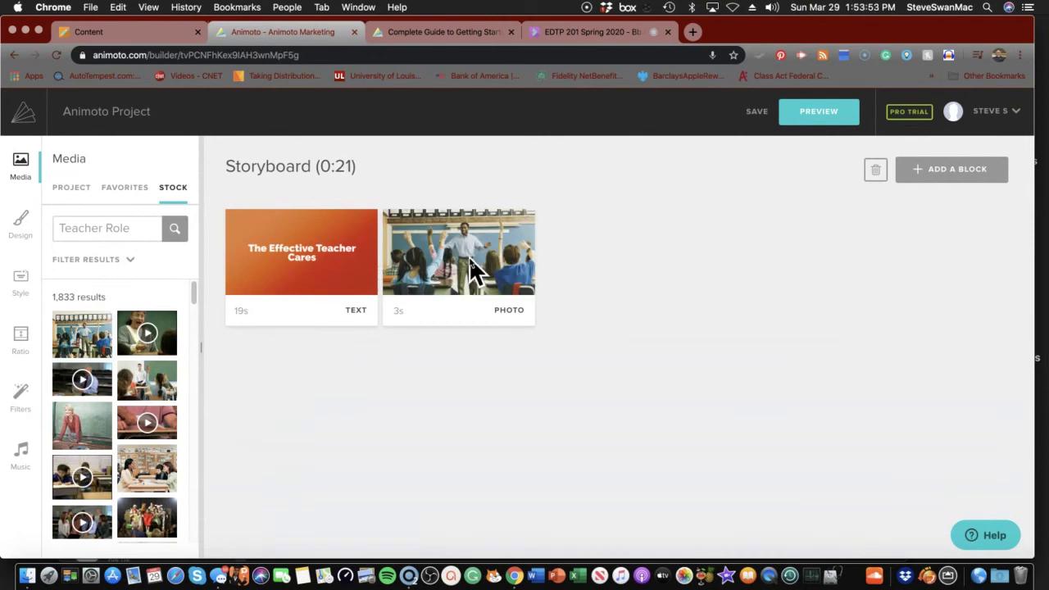
- Add the title "The role of the effective teacher" to the photo block and reduce the title's text size
mouse_move(459, 291)
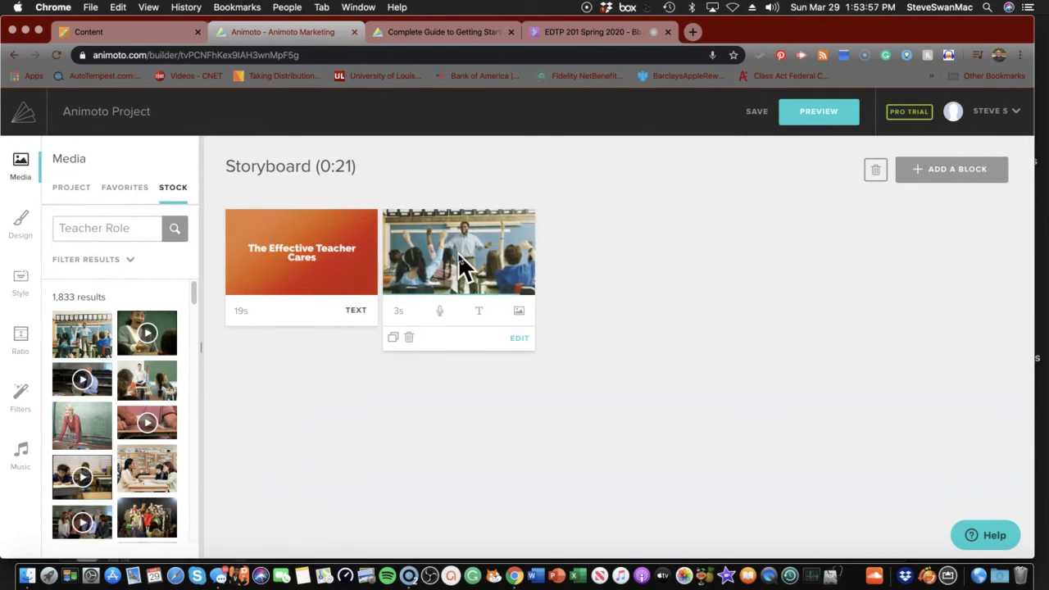
left_click(460, 268)
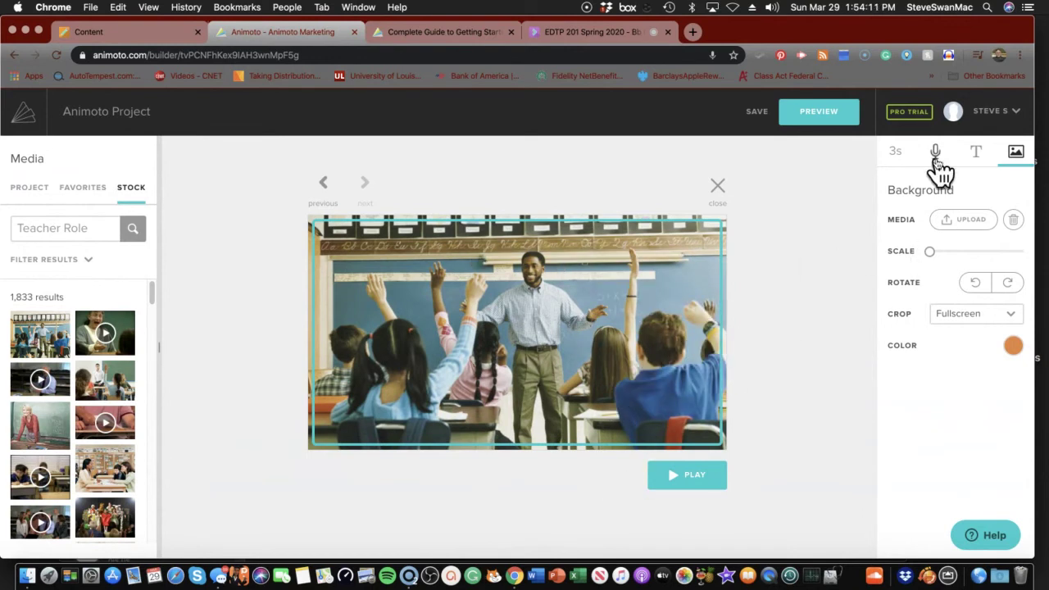
left_click(976, 158)
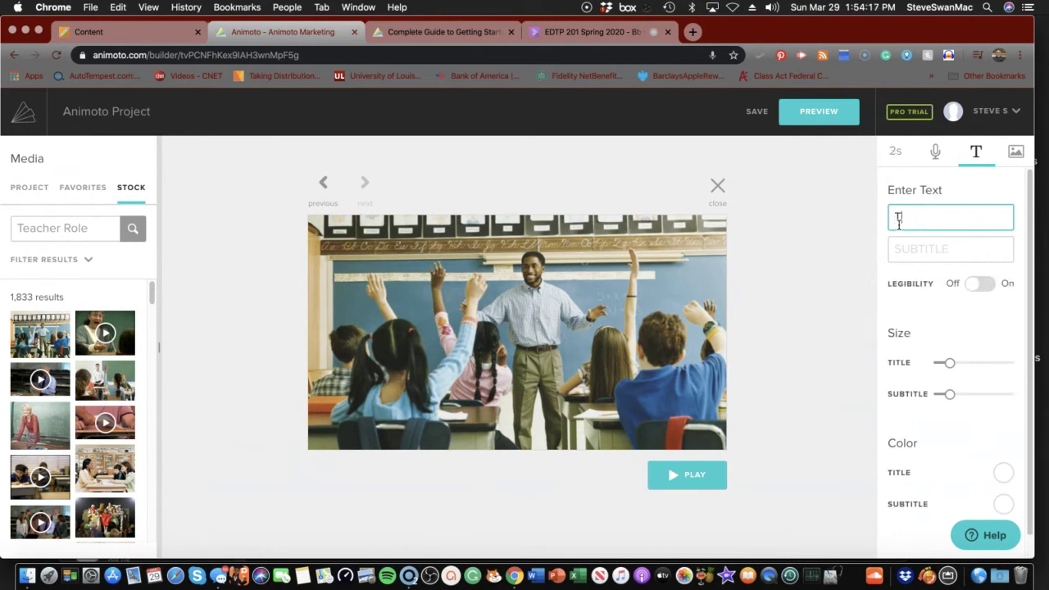
type("The ro")
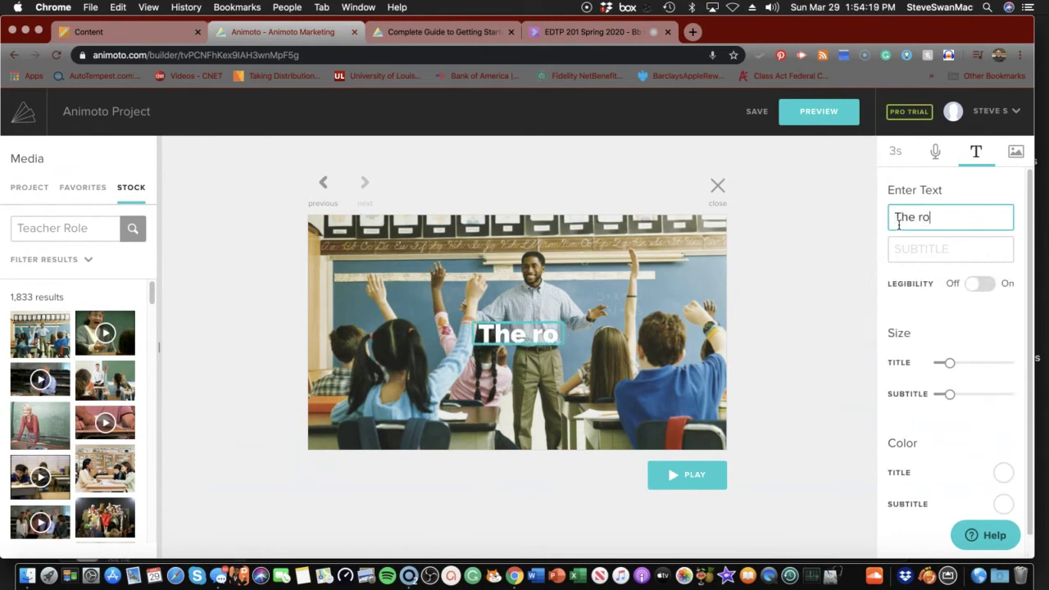
type("le of")
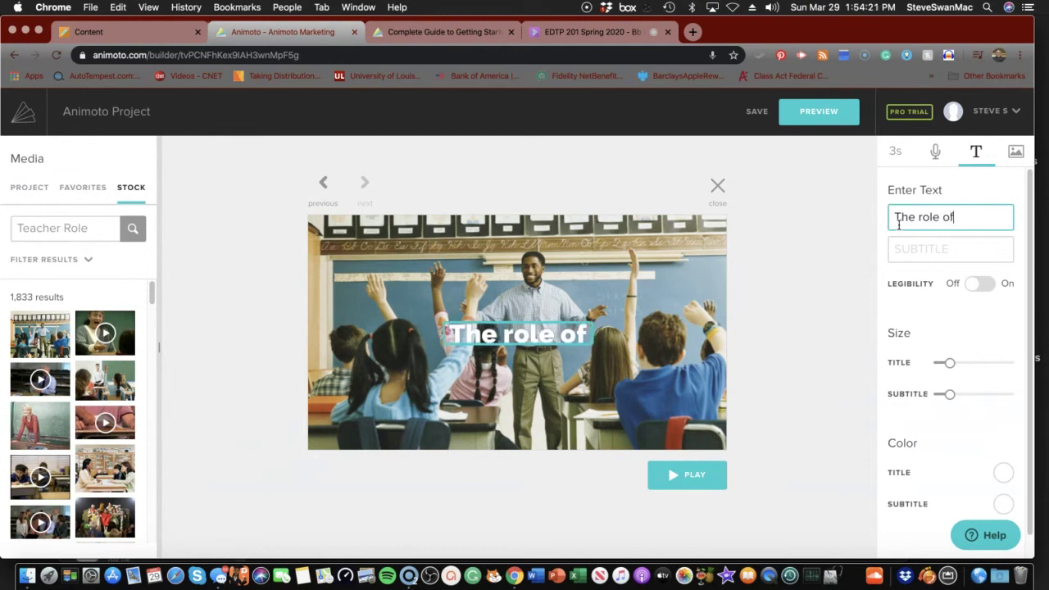
type(" the ef")
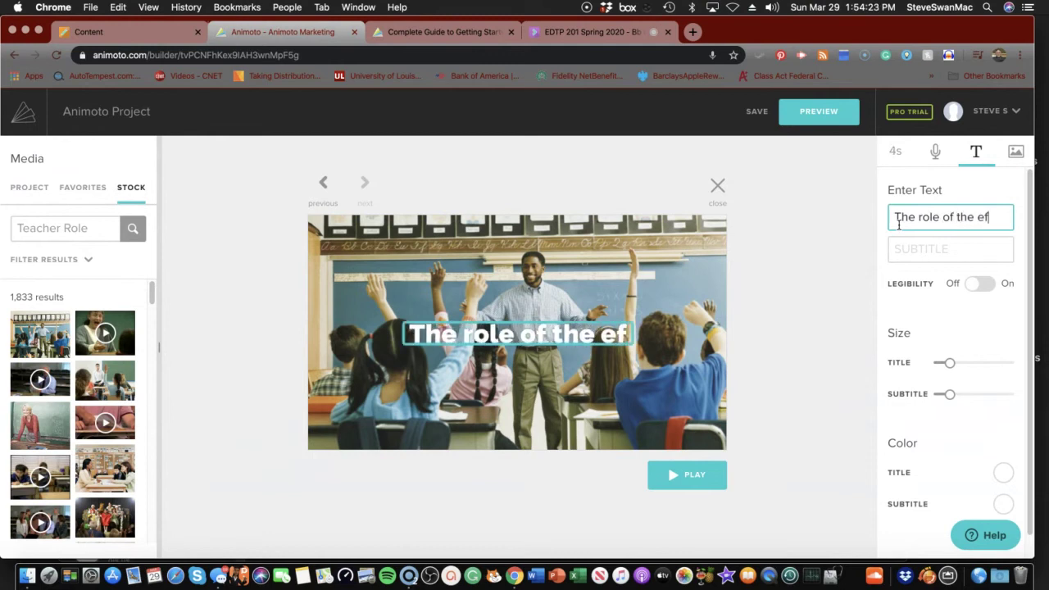
type("fectiv")
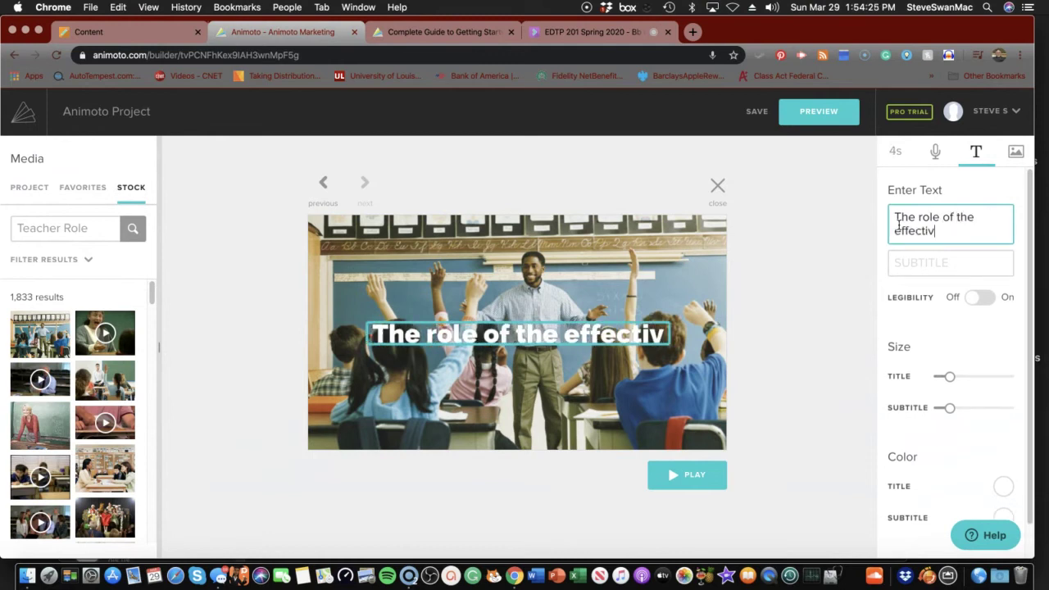
type("e teacher")
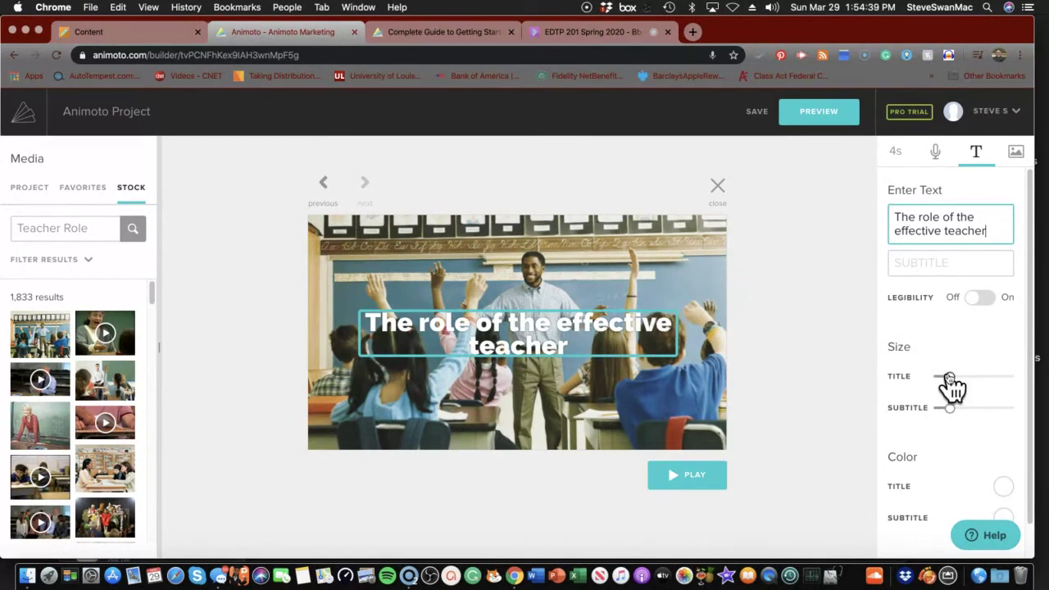
left_click_drag(948, 377, 938, 376)
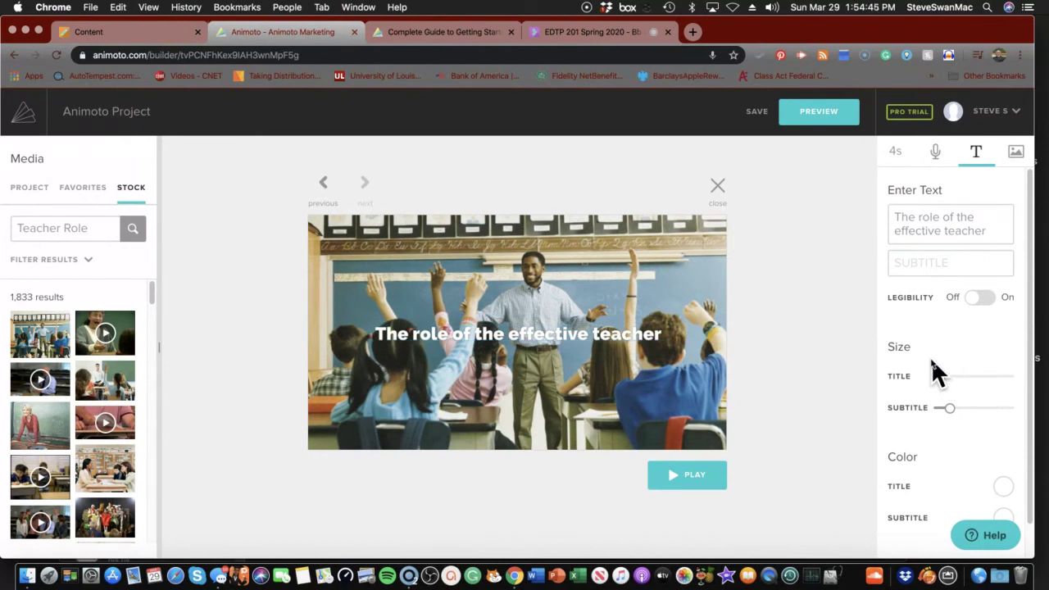
- Record a voiceover of about 18 seconds for the photo block
left_click(936, 153)
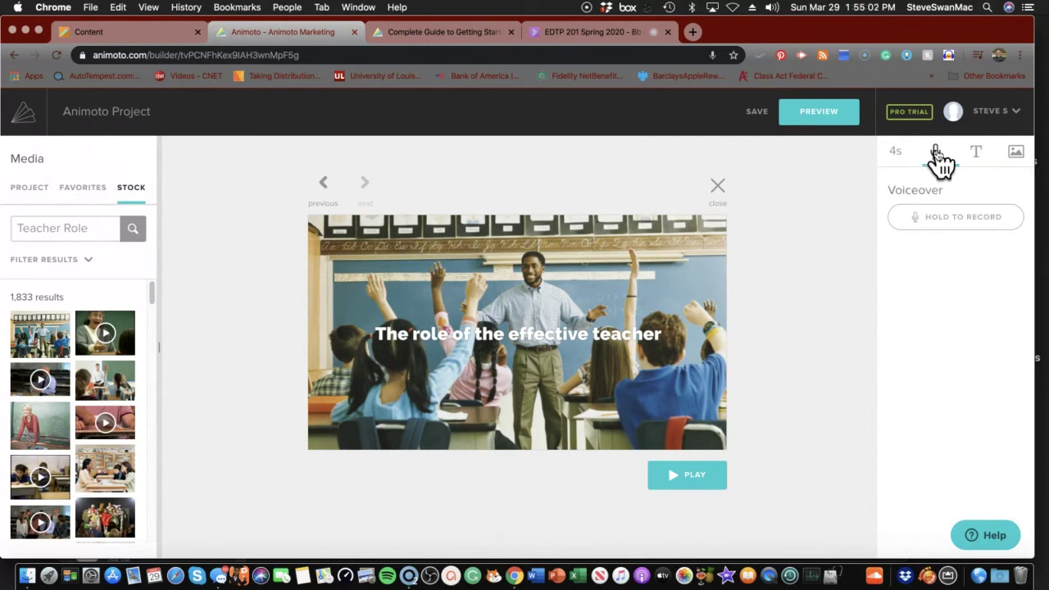
left_click(932, 218)
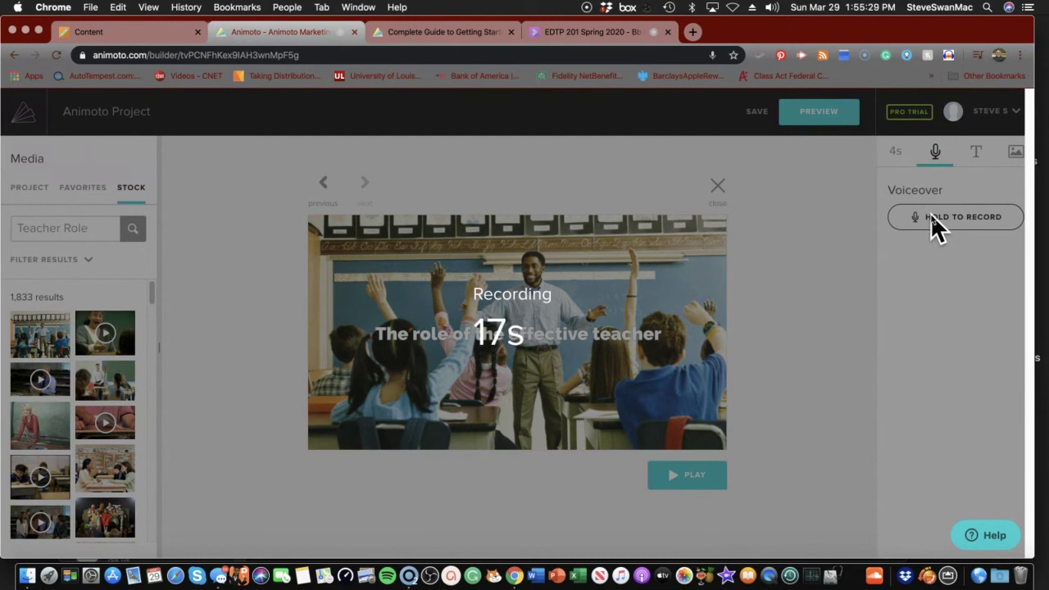
left_click_drag(929, 213, 930, 213)
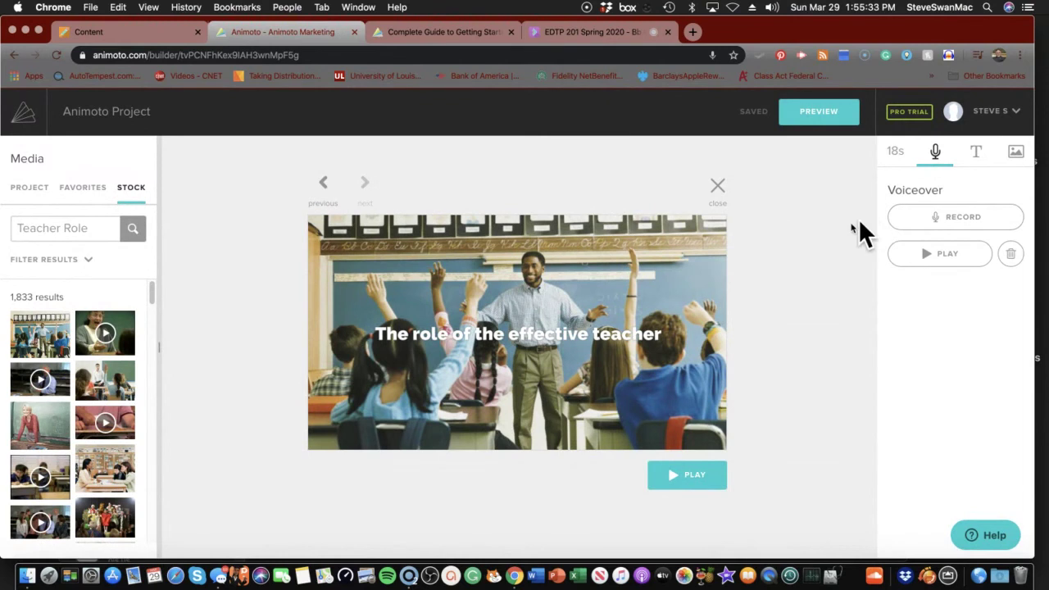
- Play back the photo block and its voiceover, and return to the storyboard
left_click(687, 484)
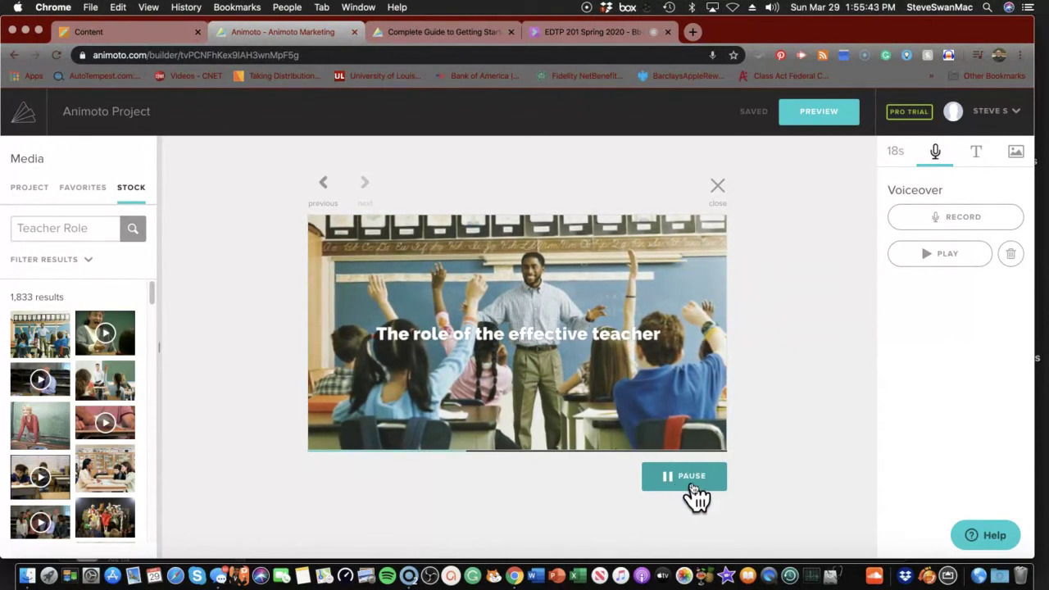
left_click(691, 483)
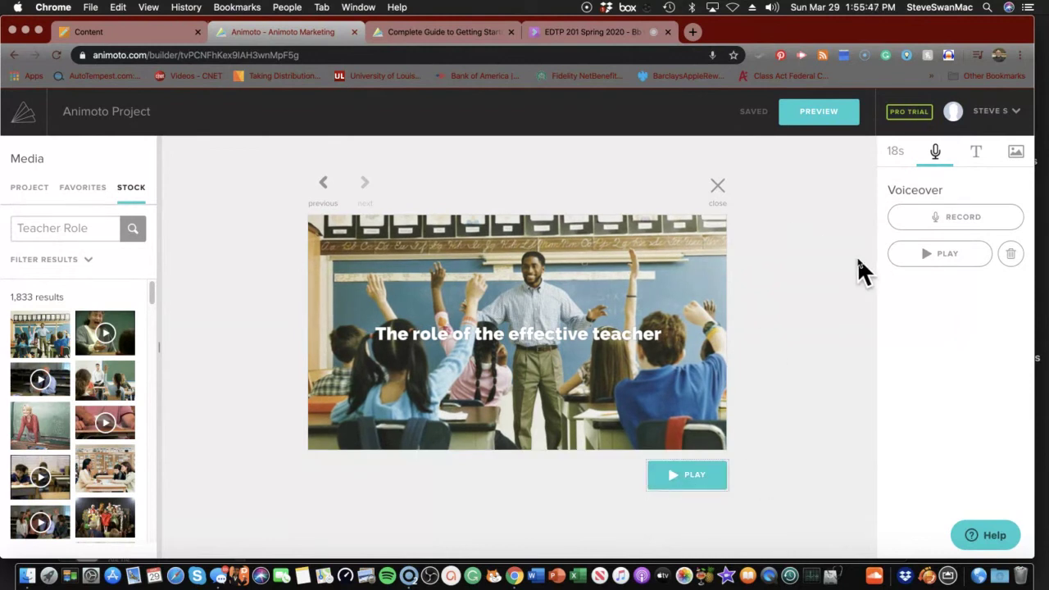
left_click(929, 256)
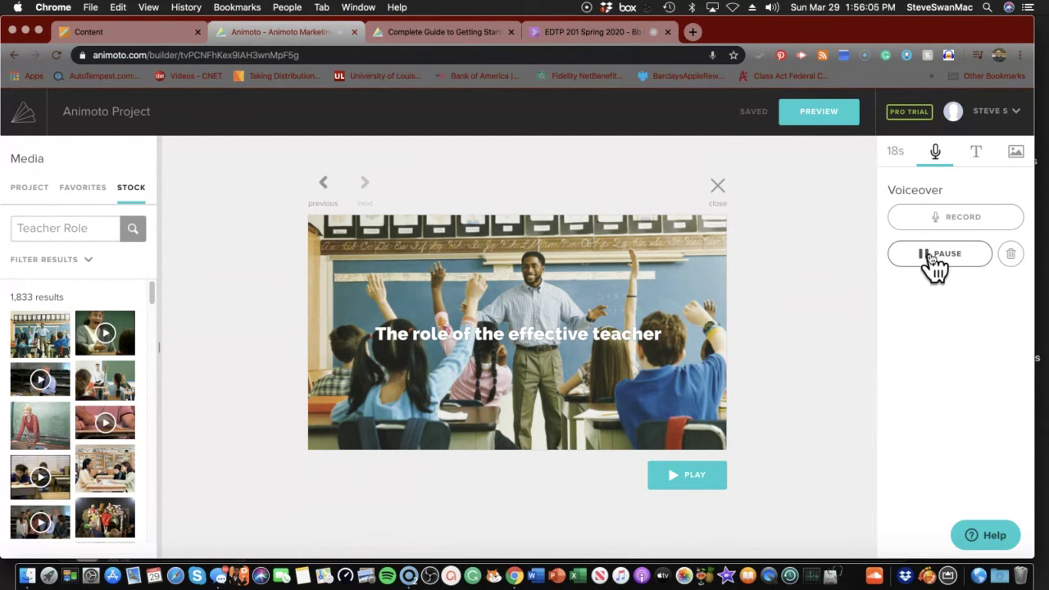
left_click(932, 255)
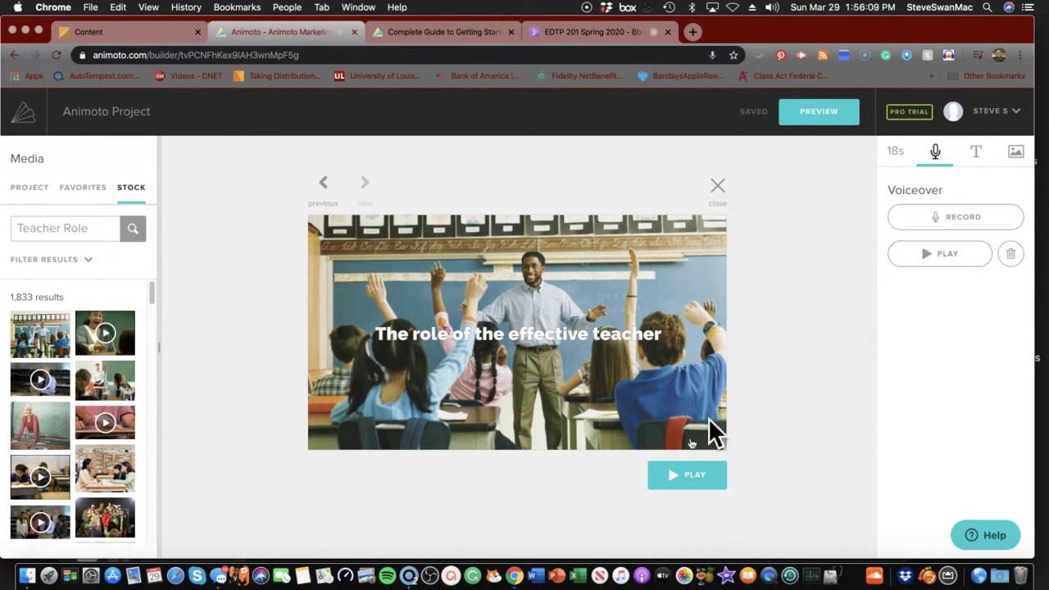
left_click(677, 479)
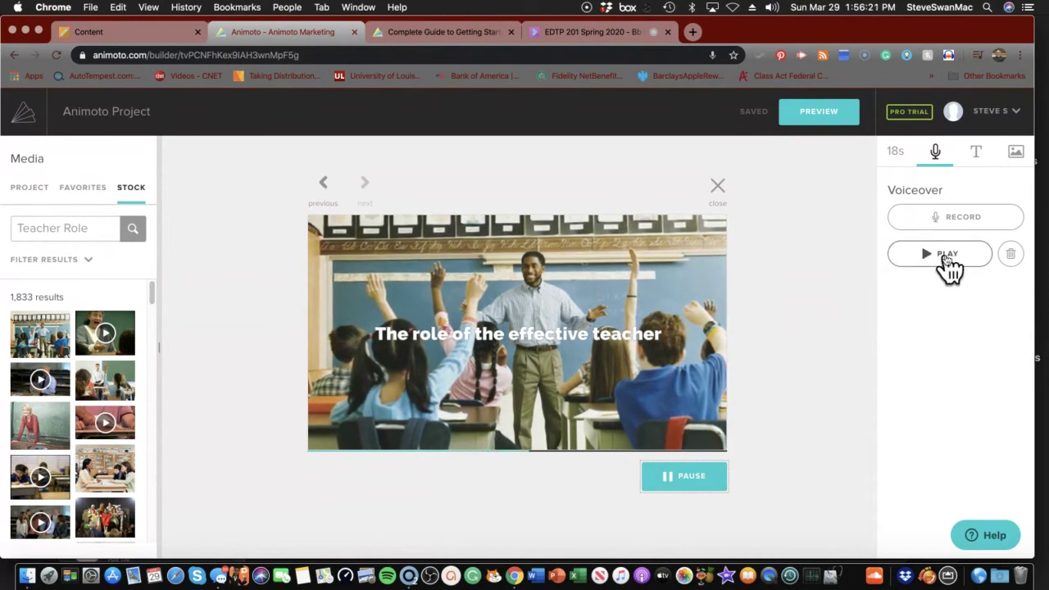
left_click(716, 186)
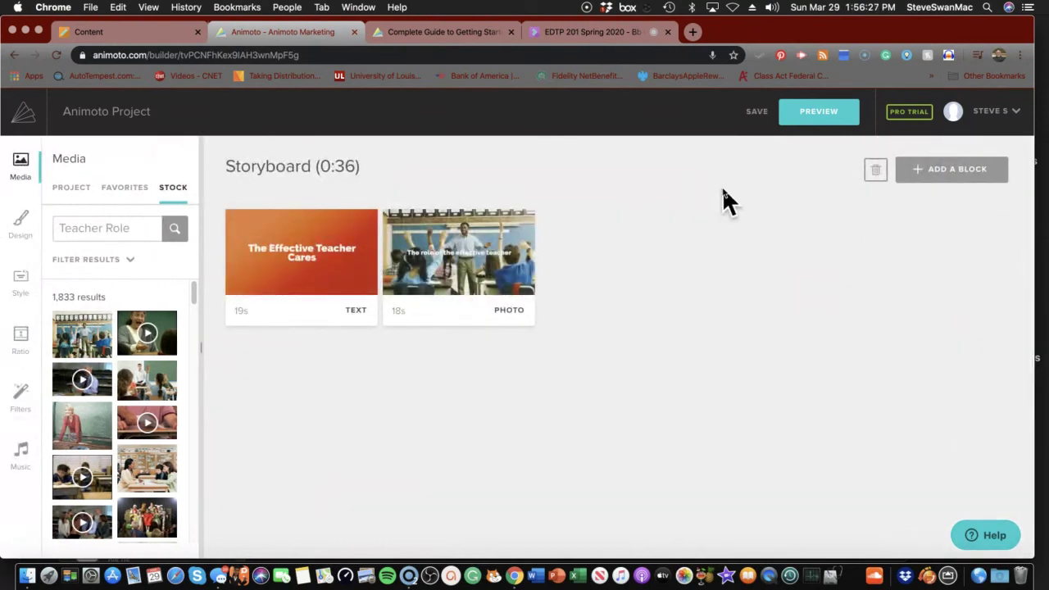
- Switch to the Blackboard course page and review the effective-teacher topics listed for the Animoto assignment
left_click(120, 26)
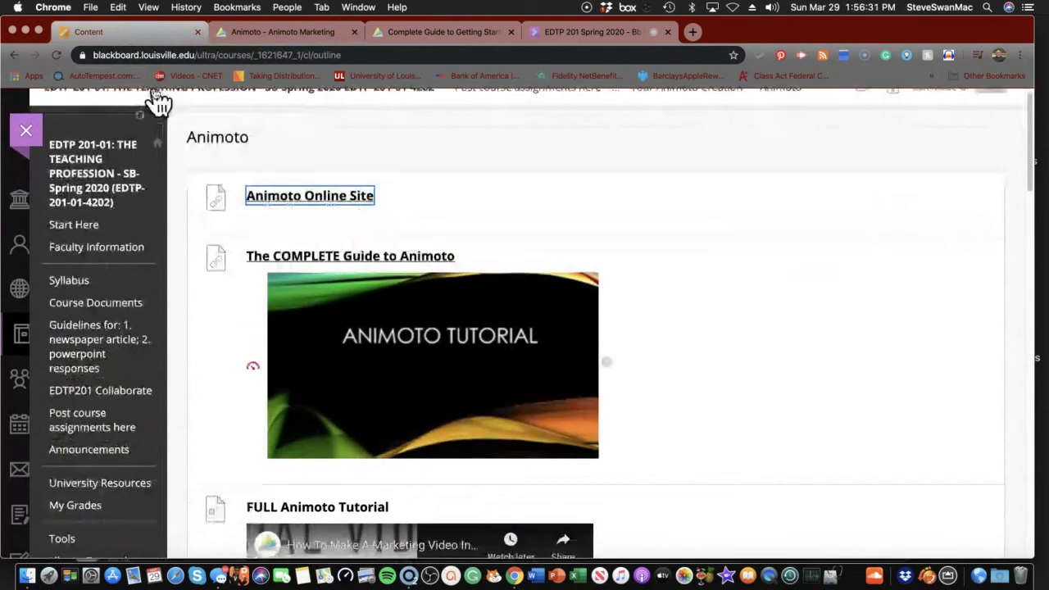
scroll(157, 101, "down", 5)
scroll(157, 101, "up", 2)
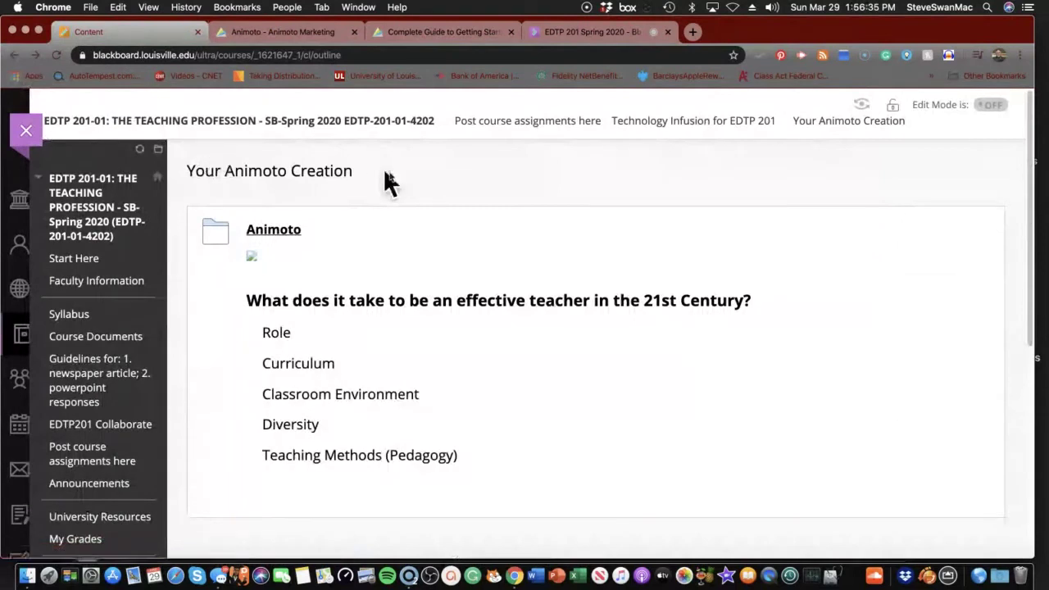
- Return to the Animoto project and add a video block to the storyboard
left_click(282, 37)
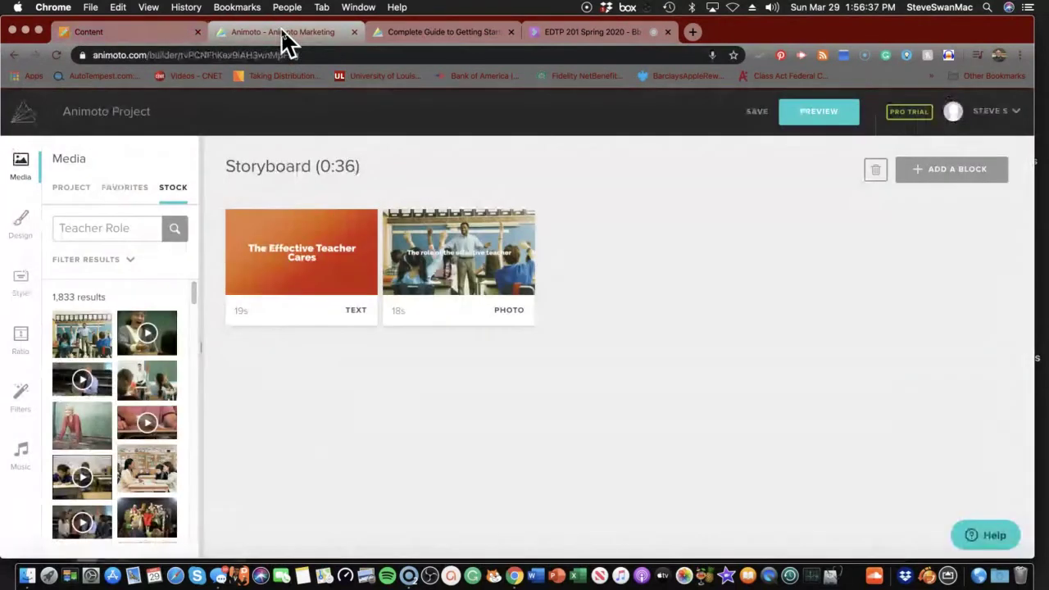
left_click(971, 182)
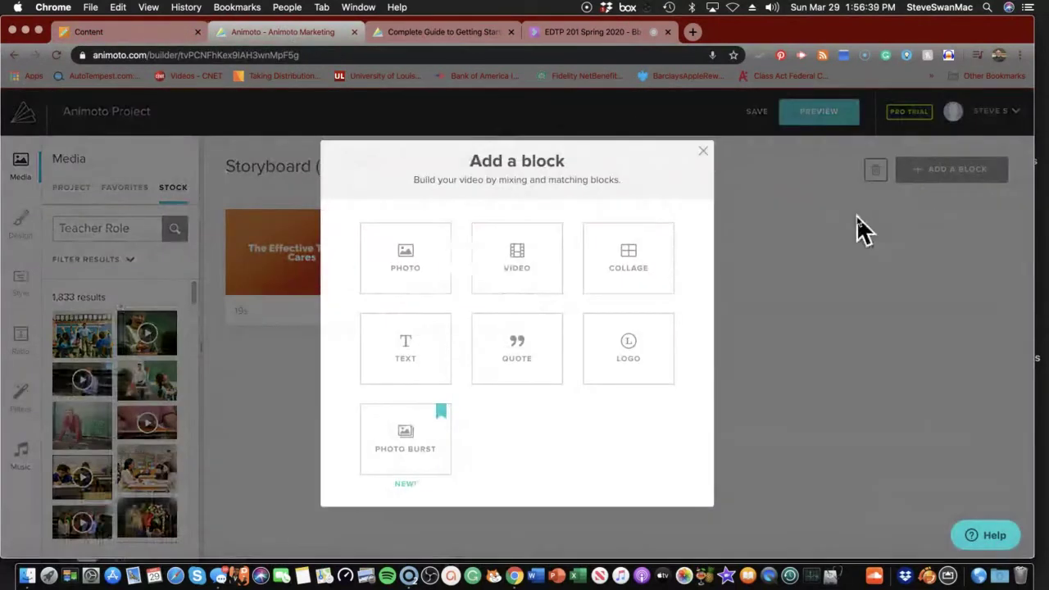
left_click(515, 253)
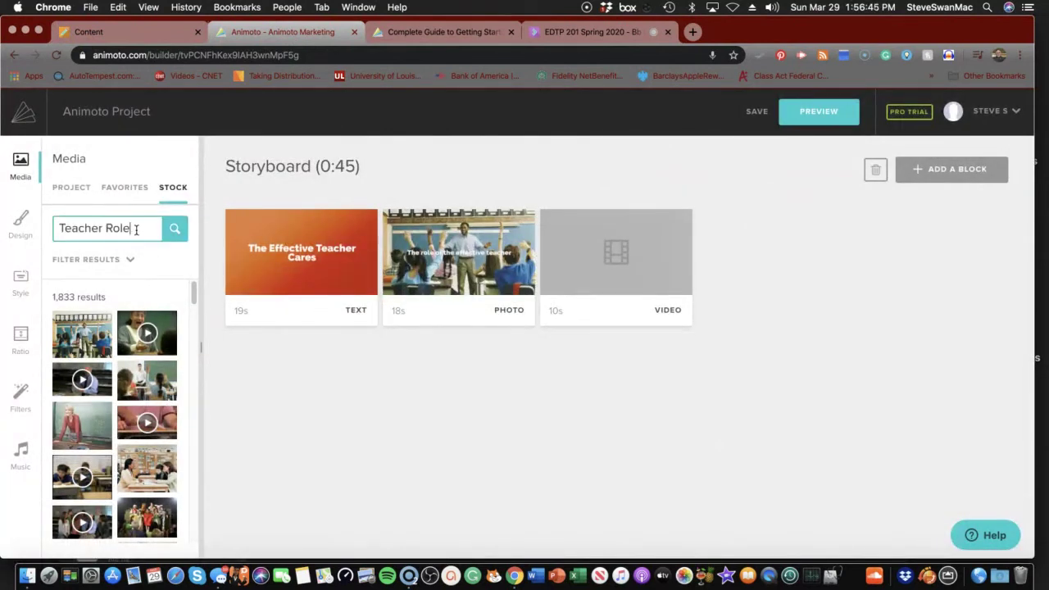
- Replace the stock media search with "curriculum"
left_click_drag(132, 231, 47, 226)
type("curriculum")
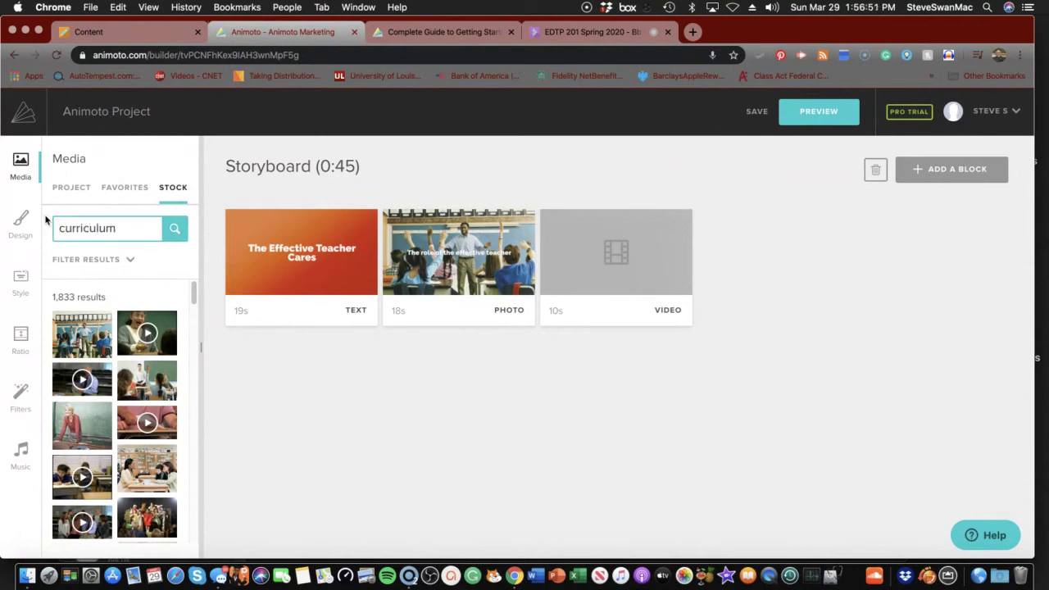
key("Return")
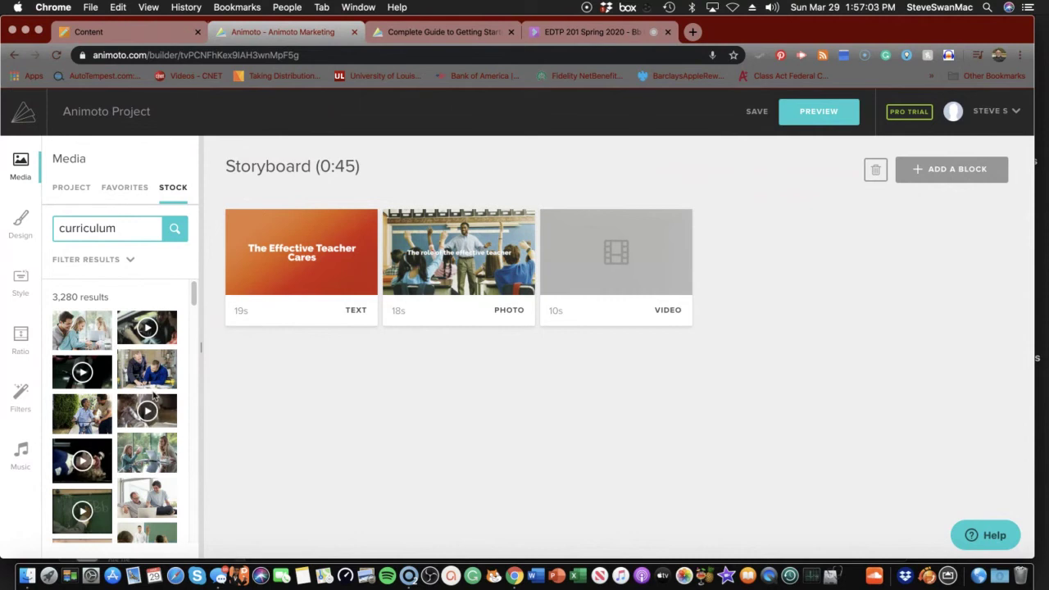
- Preview the stock clip of two people in a car, pause it and close the footage preview
left_click(148, 343)
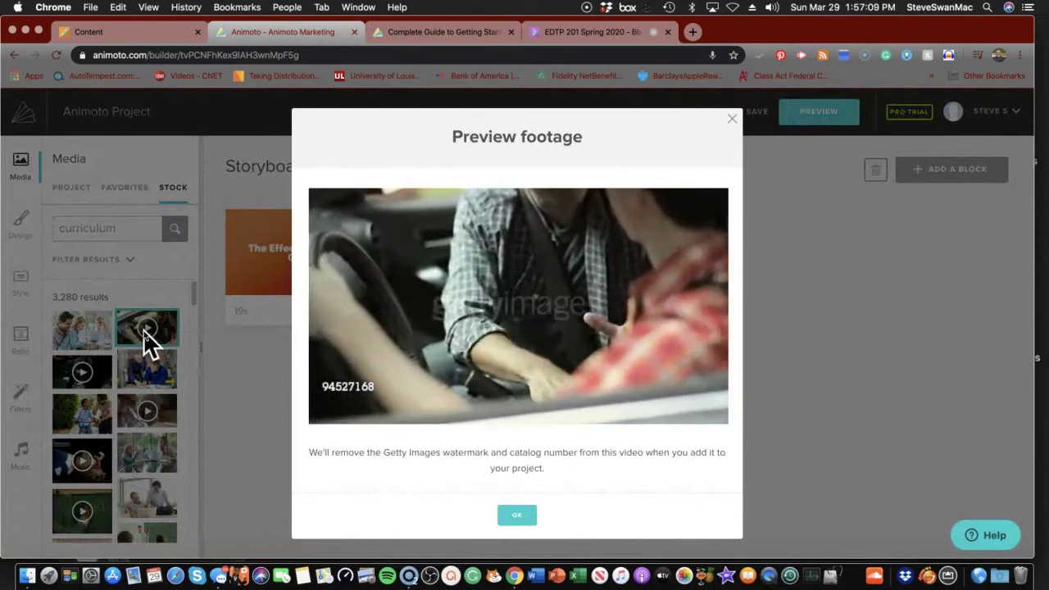
mouse_move(363, 405)
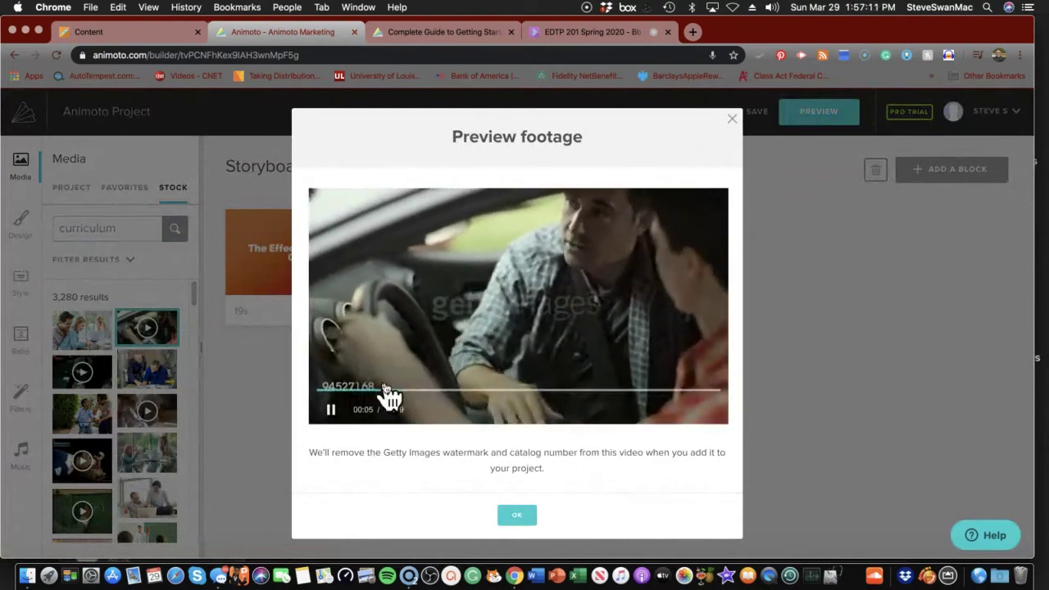
left_click(330, 409)
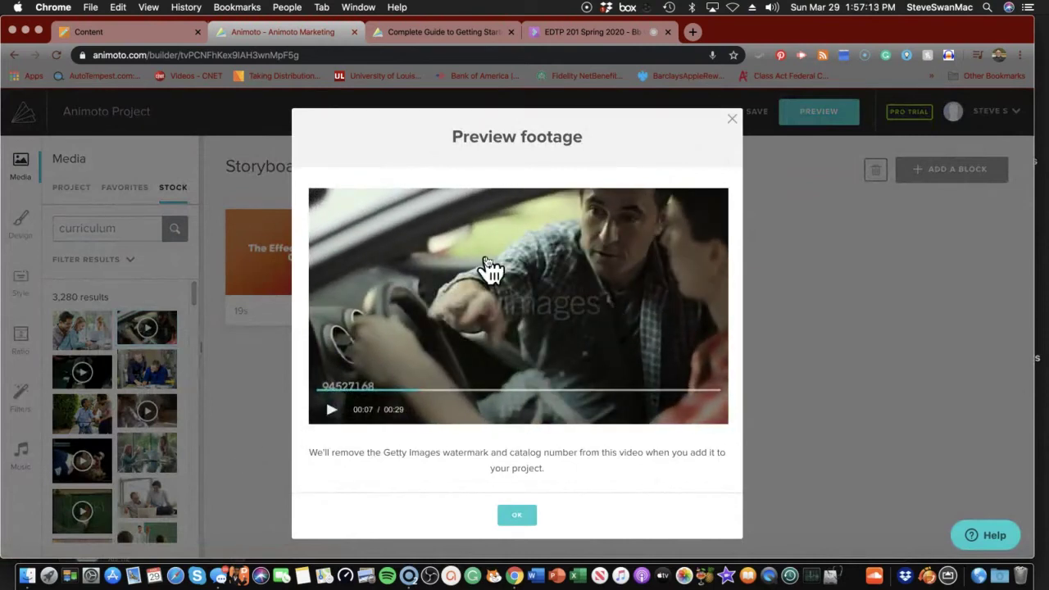
left_click(732, 121)
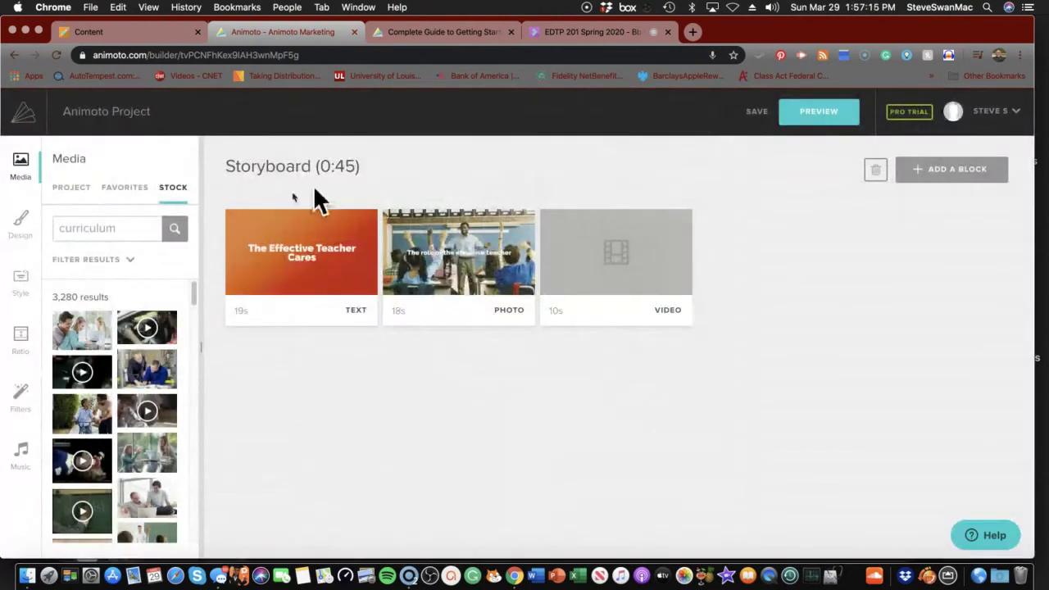
- Preview the stock garden clip further down the curriculum results, pause it and close the footage preview
scroll(127, 374, "down", 2)
scroll(127, 374, "down", 2)
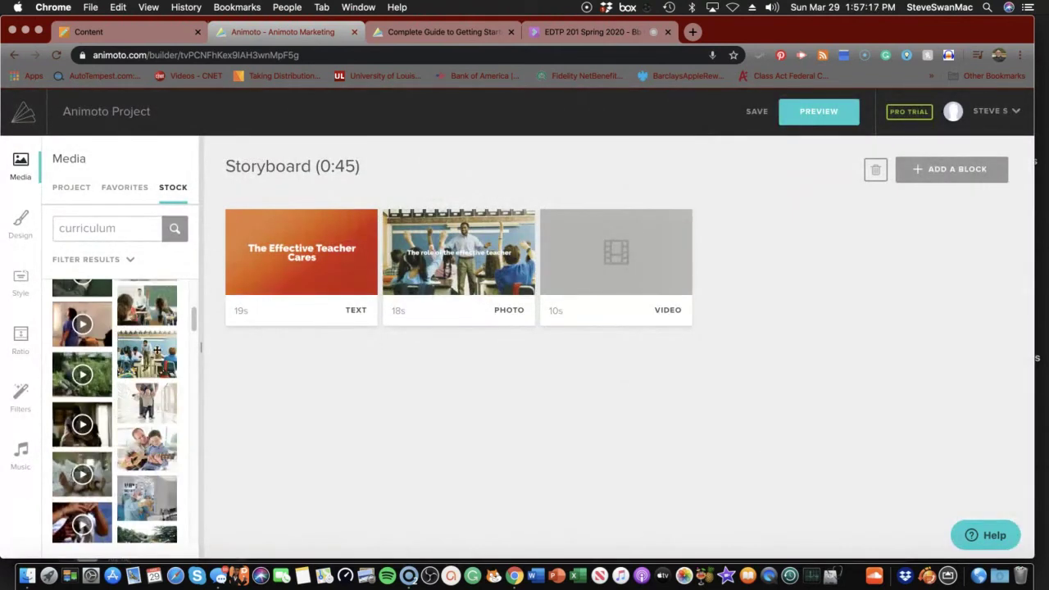
left_click(82, 375)
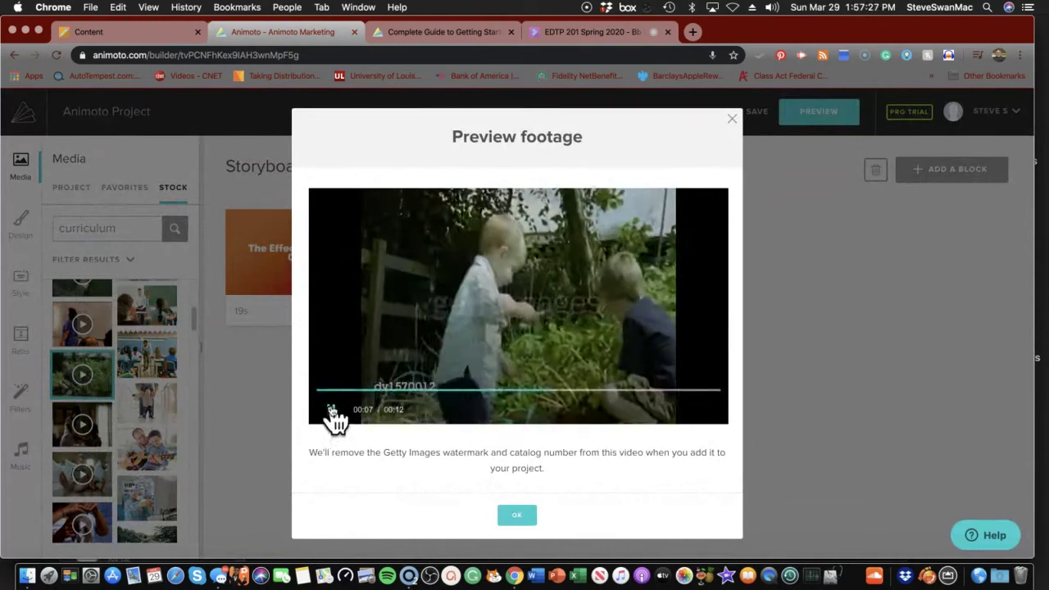
left_click(332, 411)
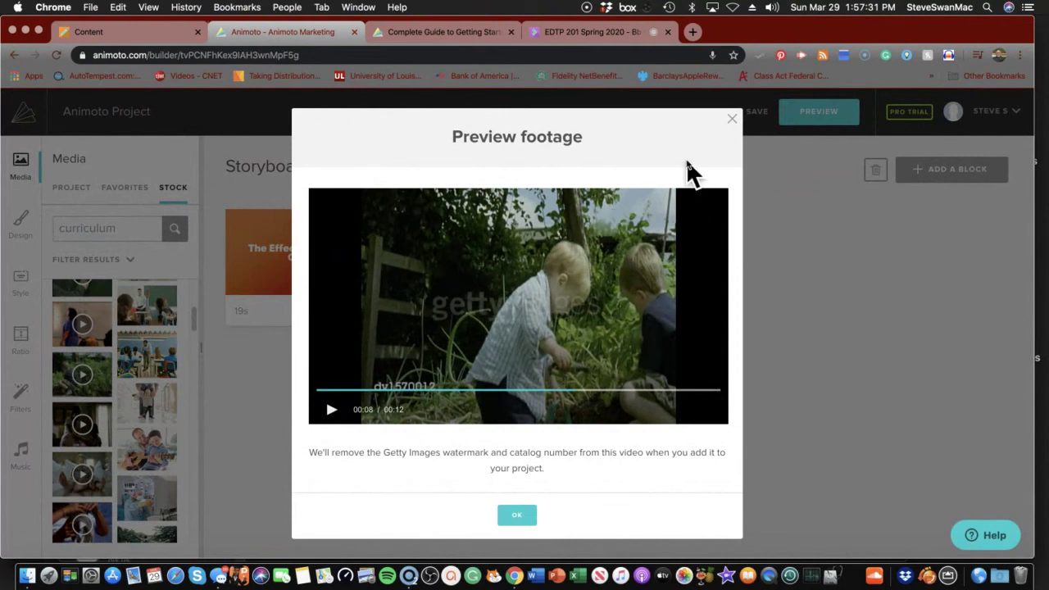
left_click(731, 122)
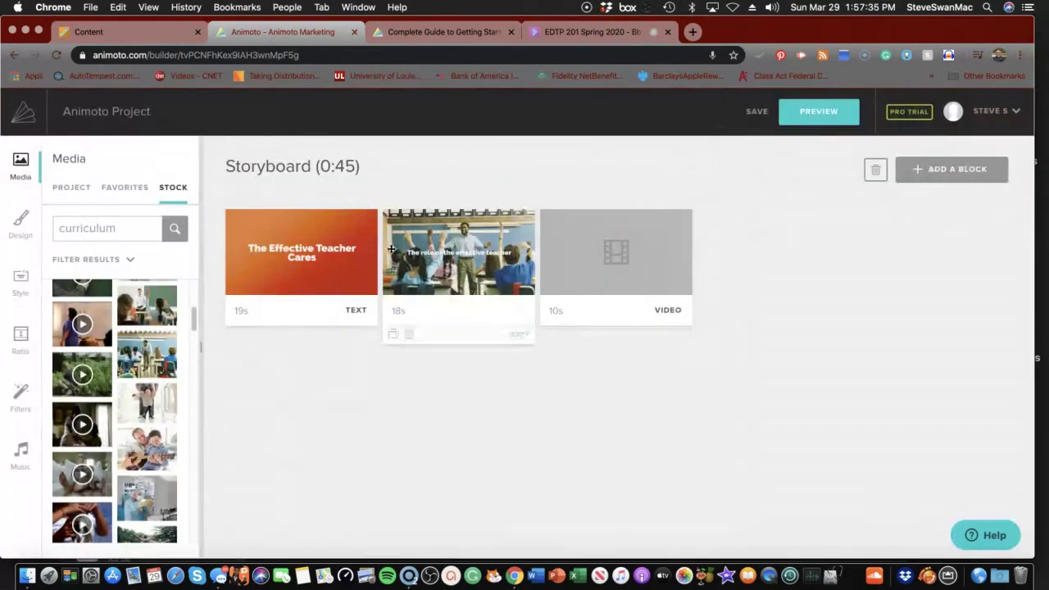
- Look through the curriculum stock photos for an image that suits the empty video block
left_click(154, 353)
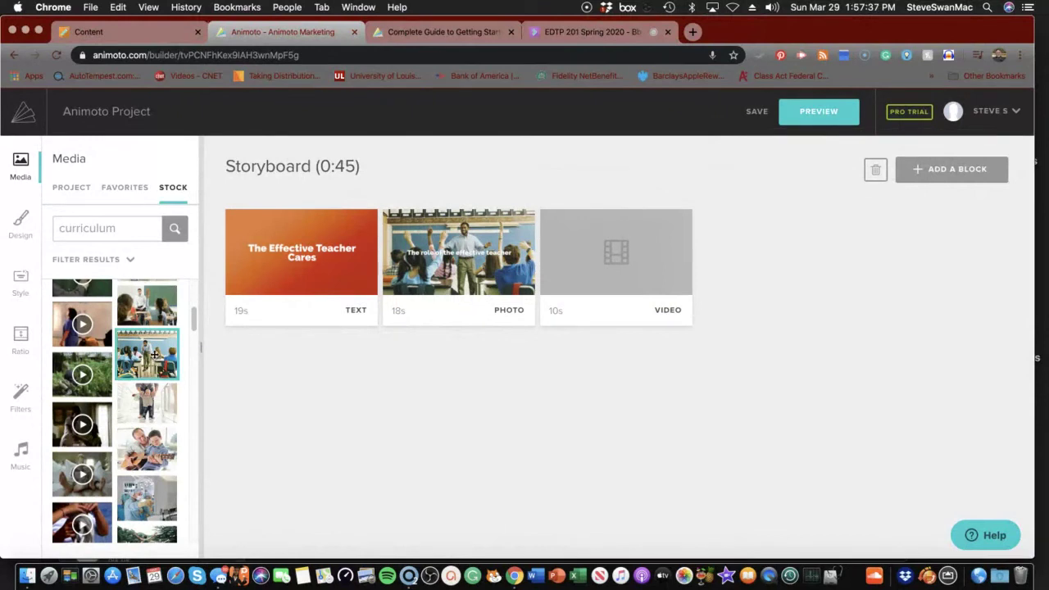
scroll(155, 353, "down", 10)
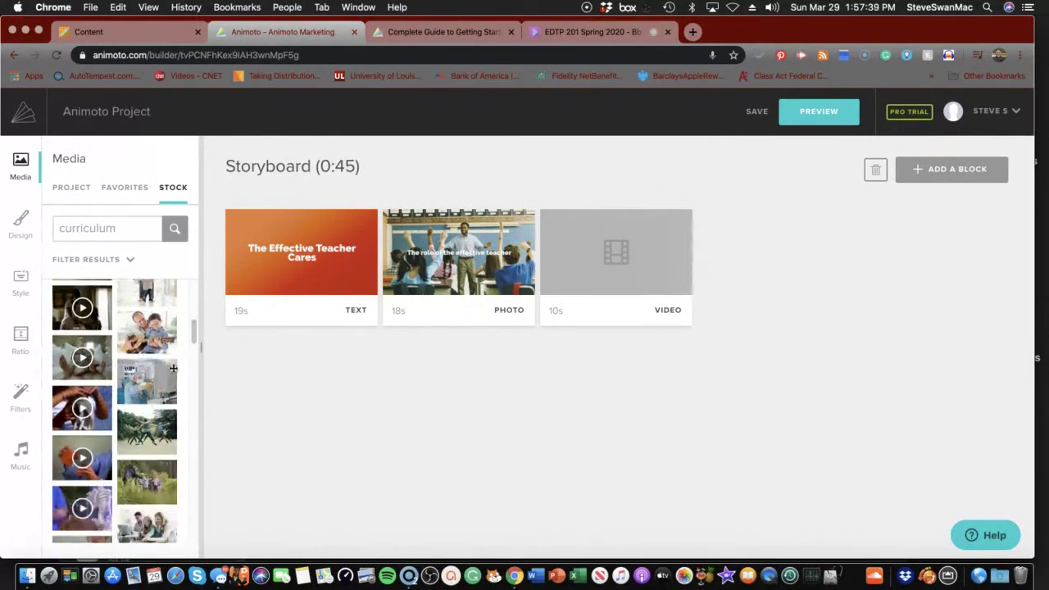
scroll(191, 379, "down", 3)
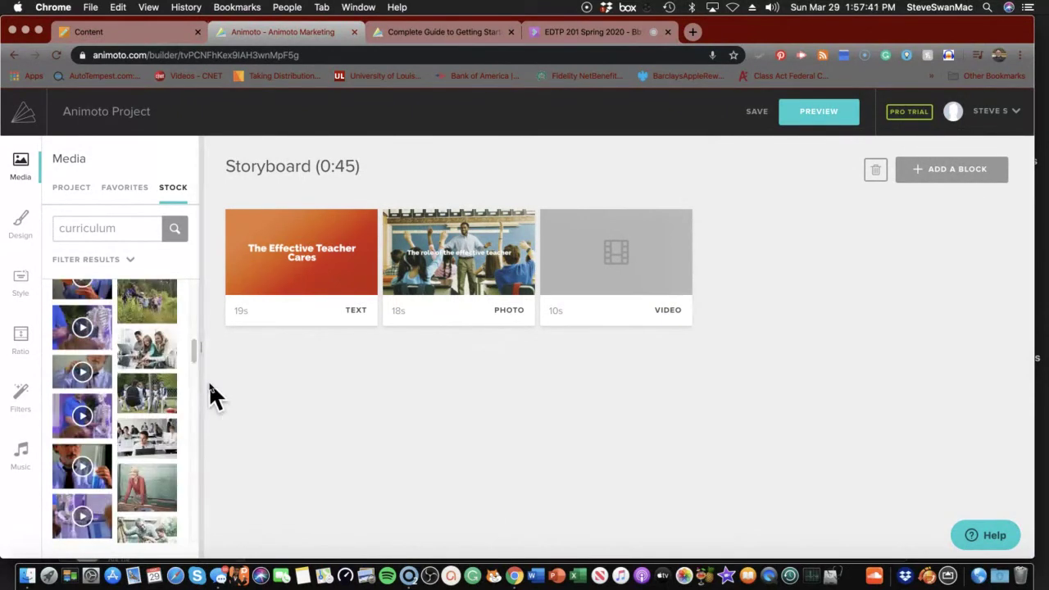
left_click(139, 349)
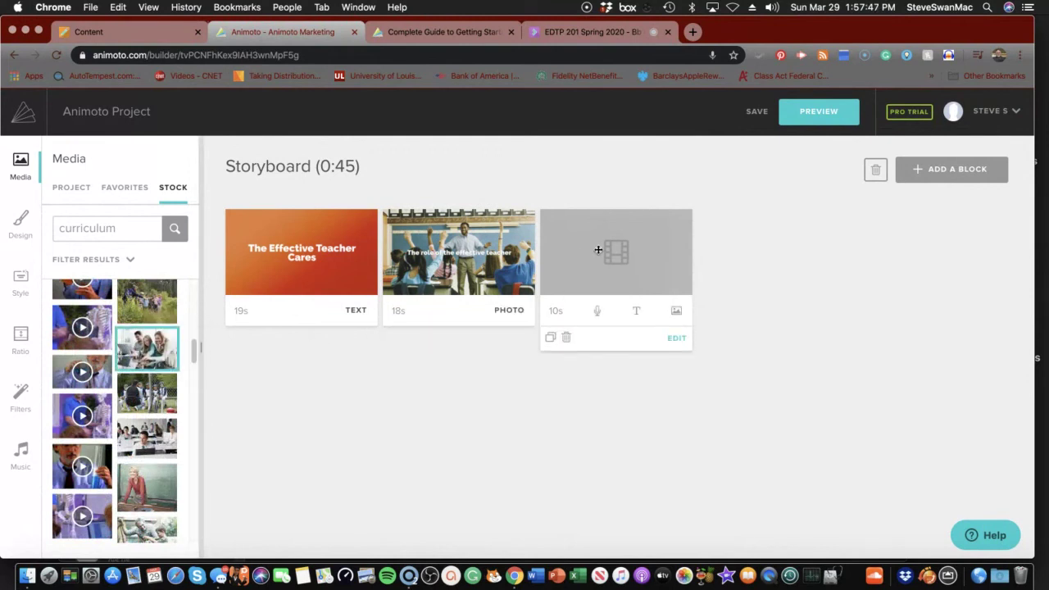
left_click_drag(598, 250, 598, 250)
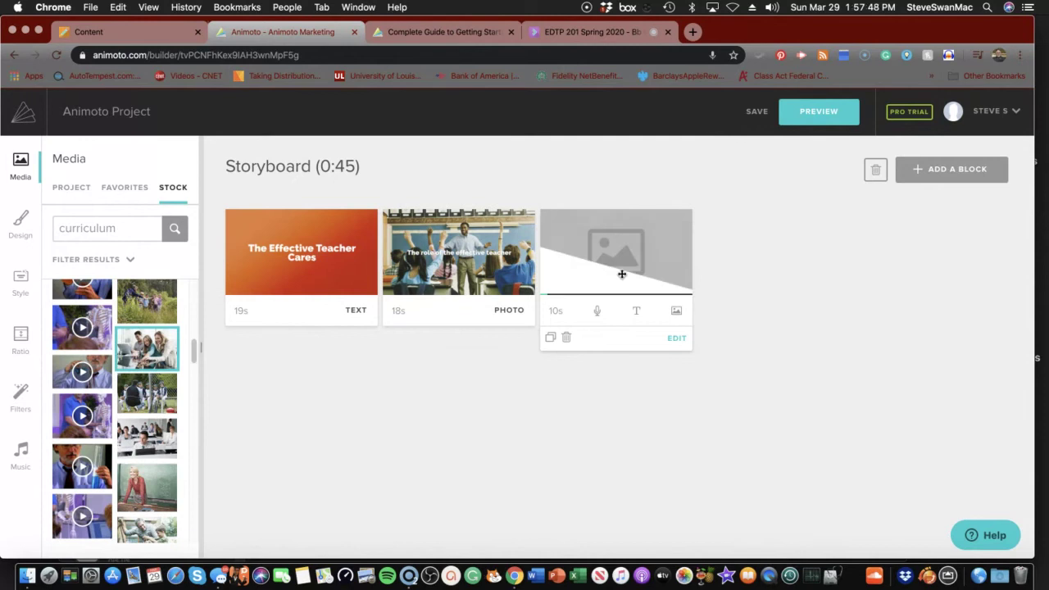
- Replace the empty video block with a collage block that has two stacked small frames beside one large frame
left_click(567, 338)
left_click(501, 382)
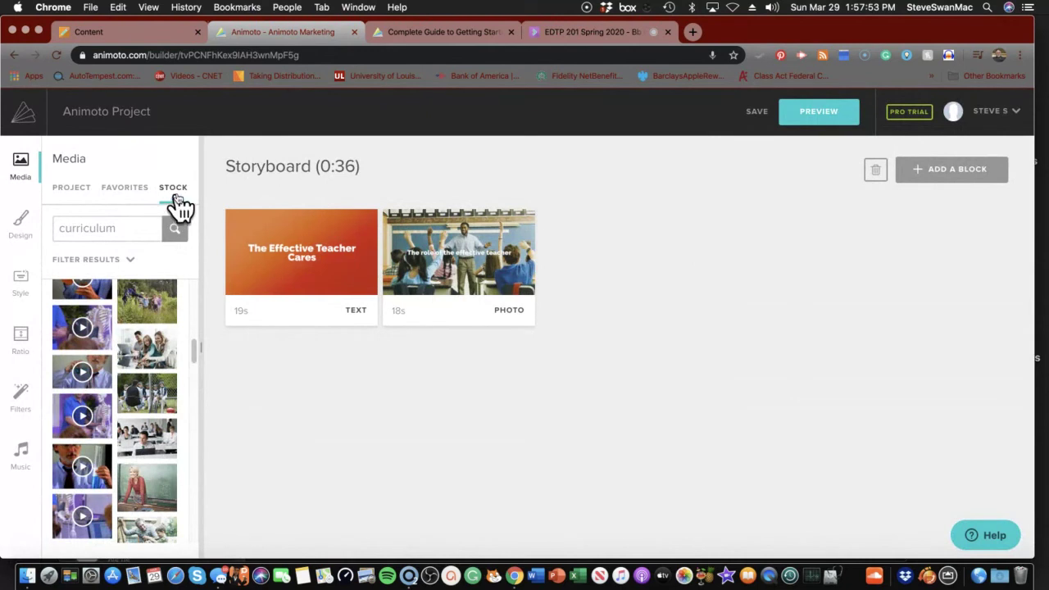
left_click(913, 178)
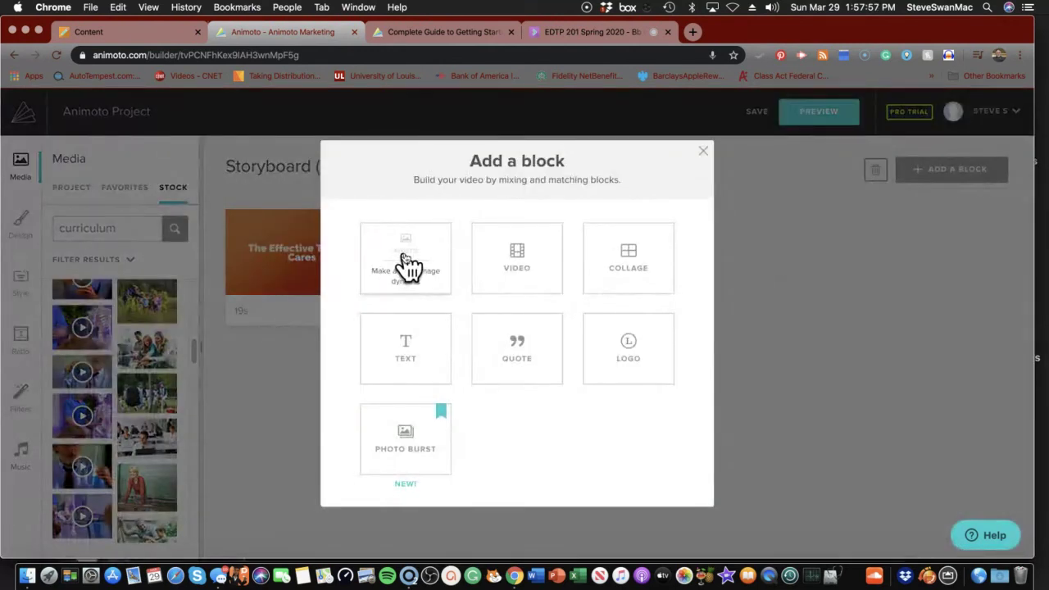
left_click(631, 275)
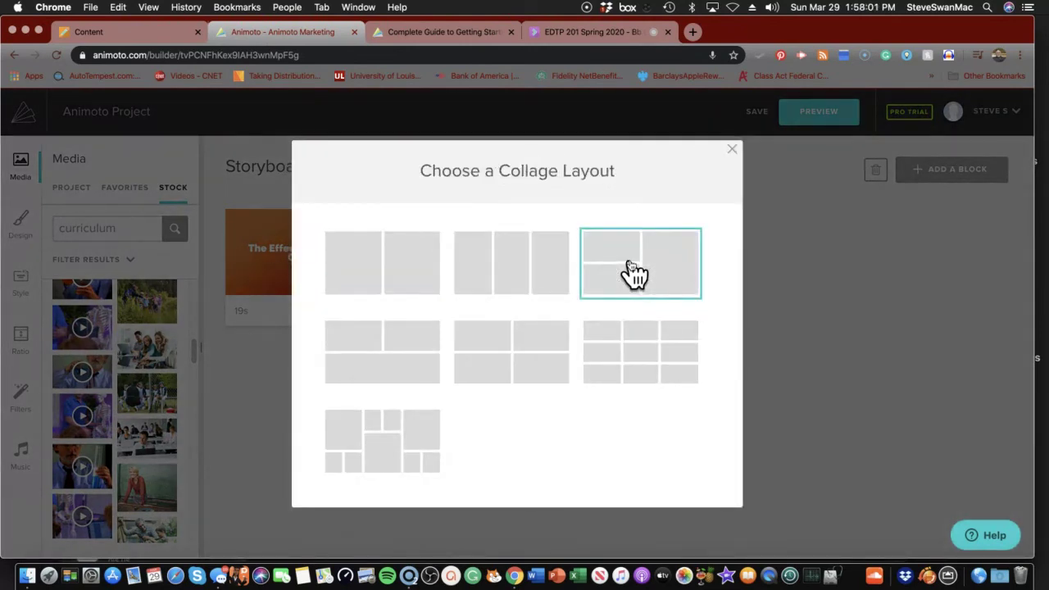
left_click(630, 264)
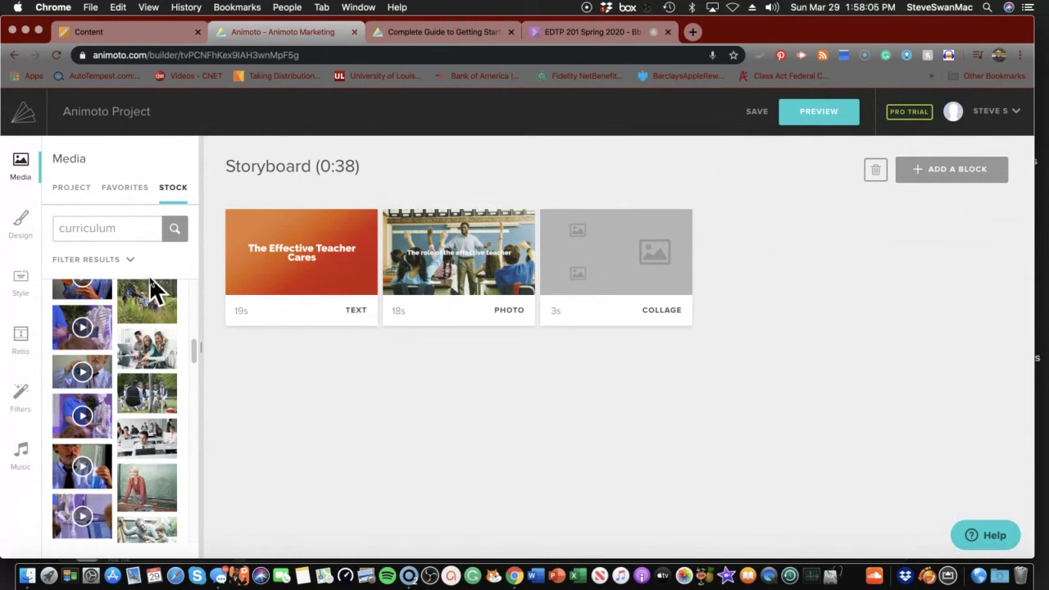
- Enter "curriculum" again as the stock media search term
left_click(100, 231)
key("Return")
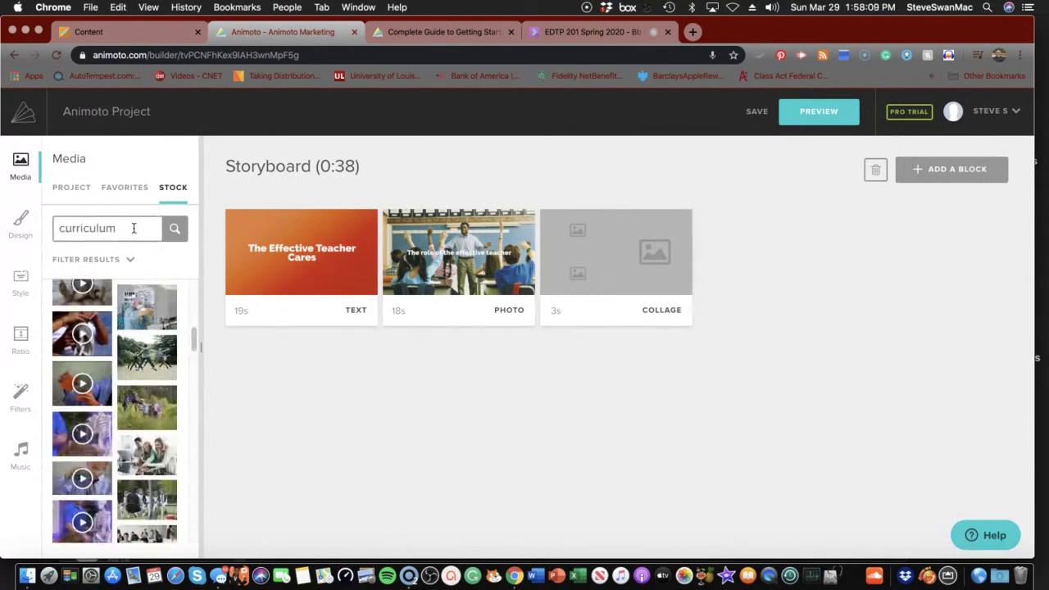
left_click_drag(134, 227, 29, 245)
type("c")
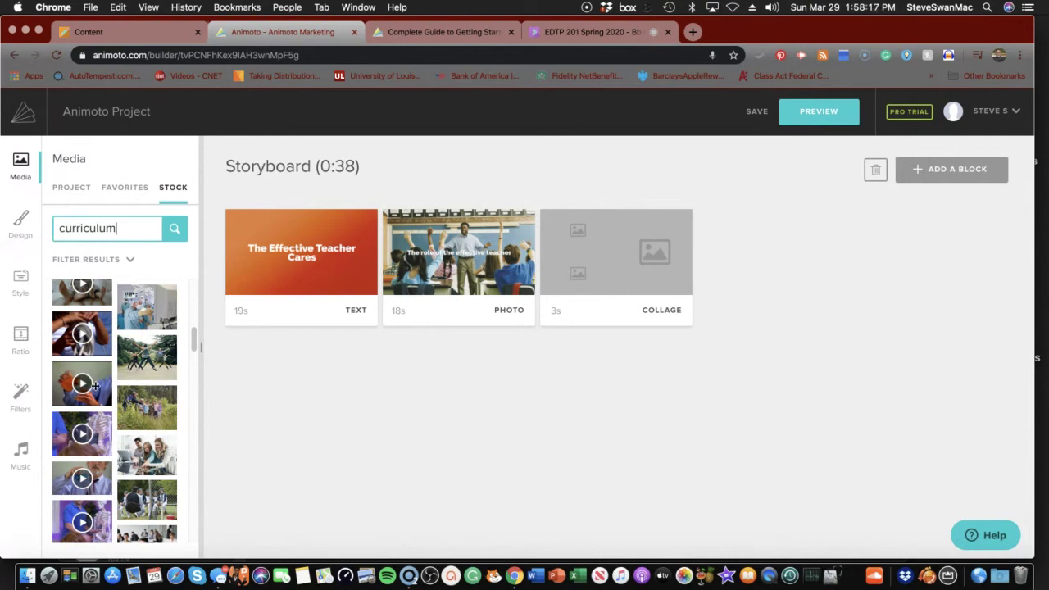
- Fill the collage with the piggy-bank family photo in the large frame, raised-hands classroom photo above and woman-with-older-man photo below in the small frames
scroll(98, 387, "down", 3)
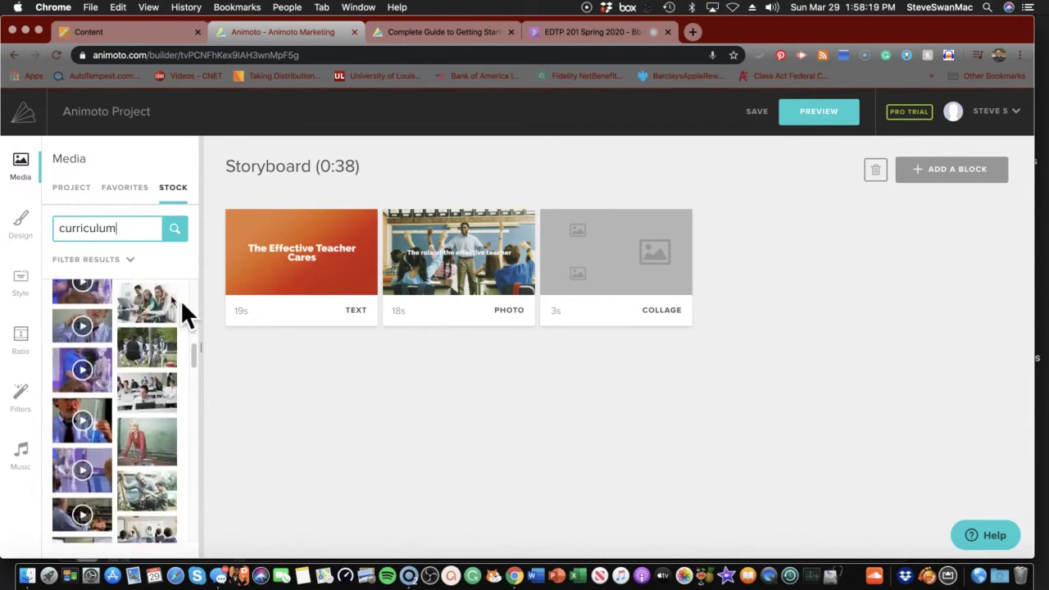
left_click_drag(139, 303, 652, 264)
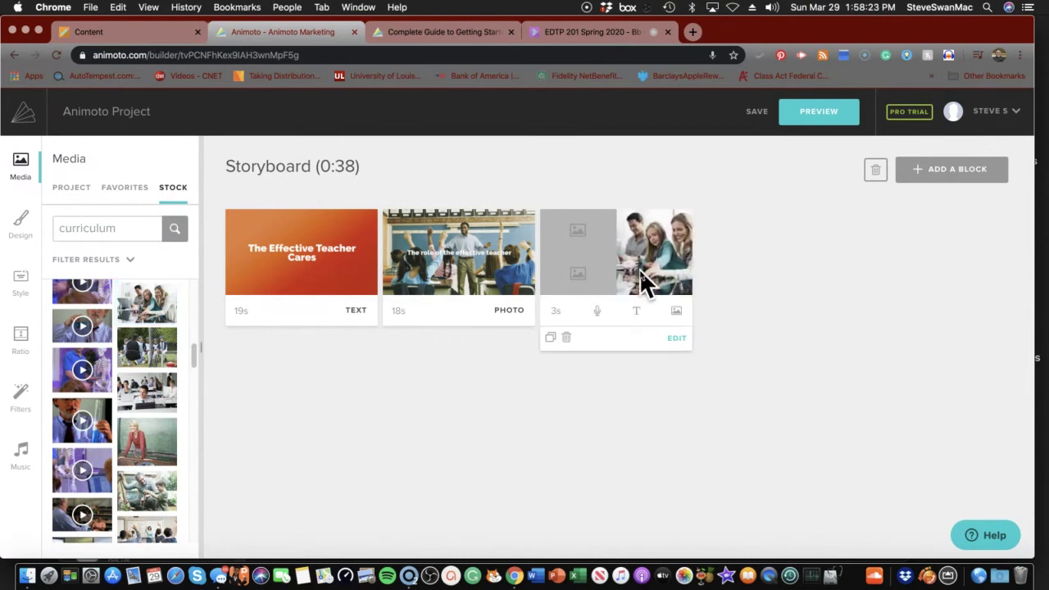
scroll(176, 328, "down", 5)
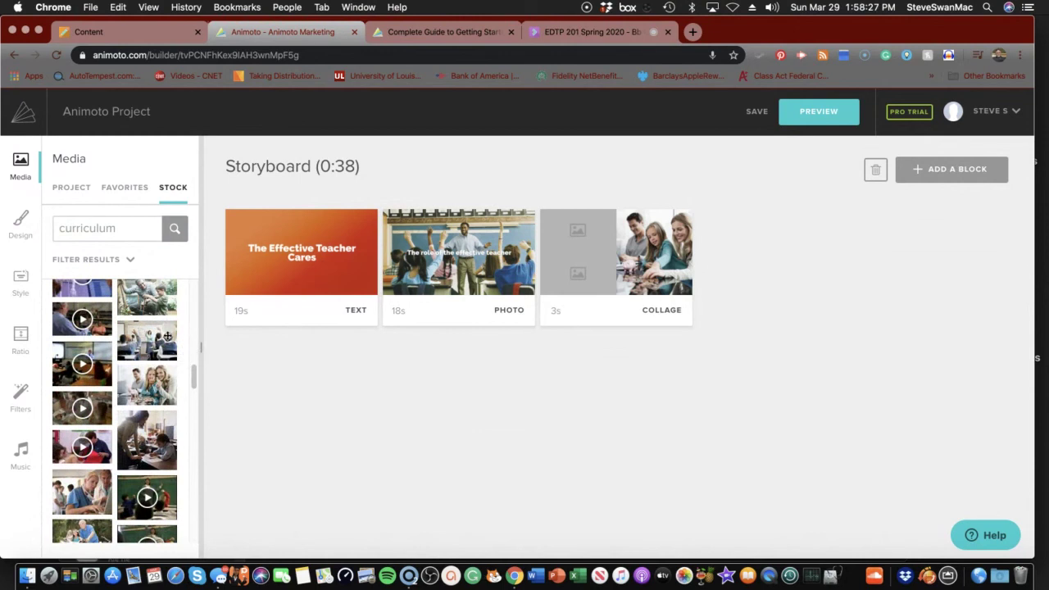
left_click_drag(137, 336, 590, 251)
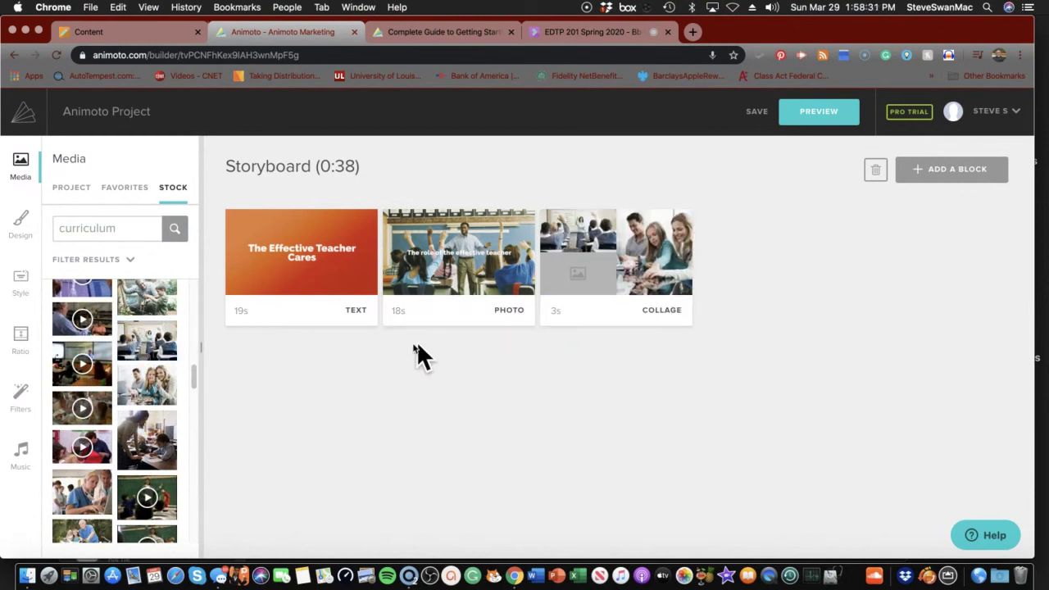
scroll(190, 417, "down", 3)
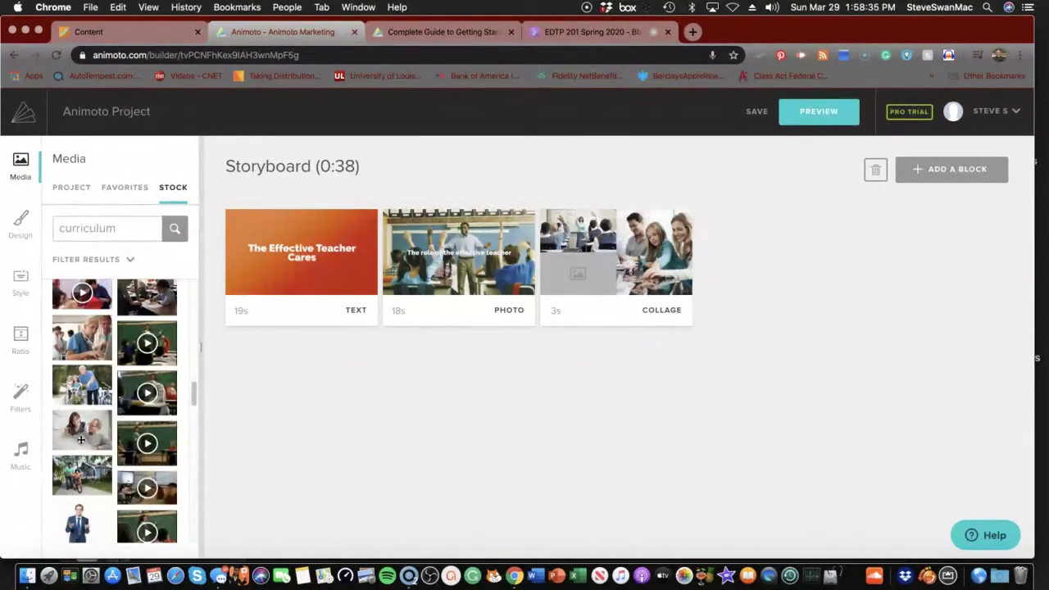
left_click_drag(81, 440, 578, 289)
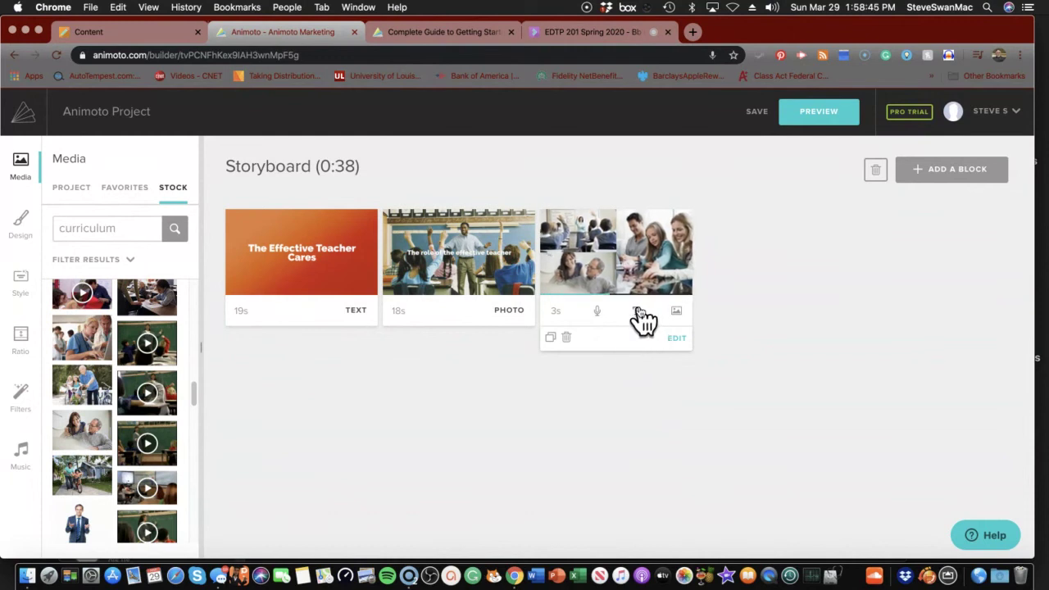
- Title the collage "Curriculum in the Effective Classroom" and reduce the title to the smallest size
left_click(627, 259)
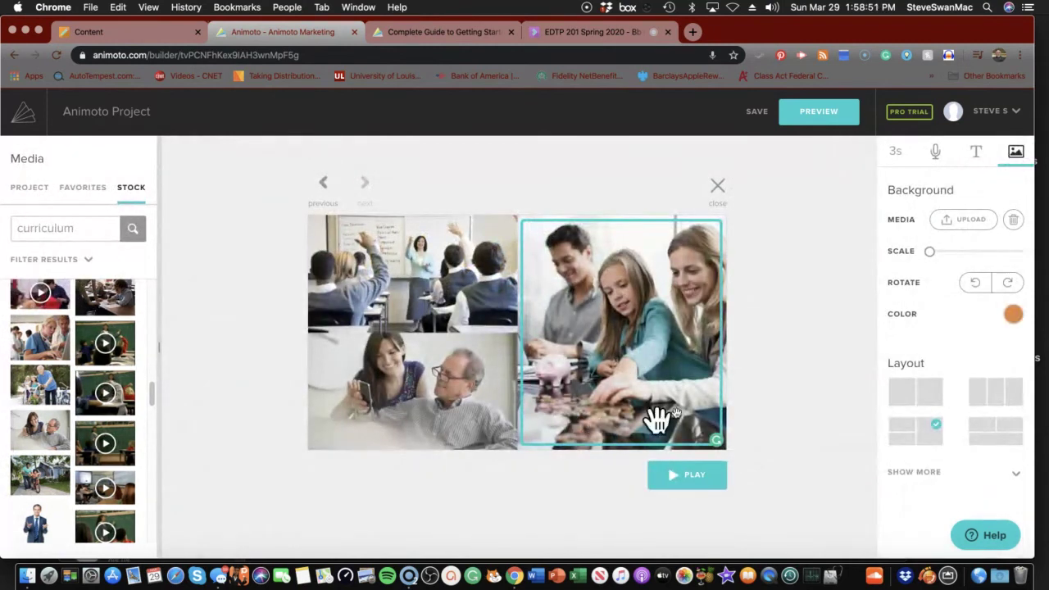
left_click(977, 154)
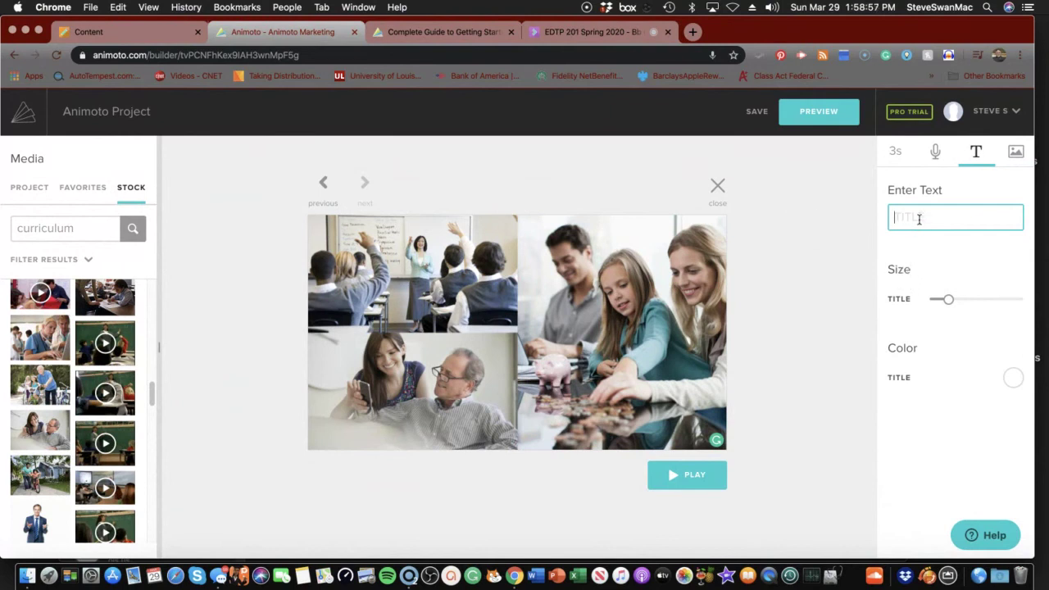
type("Curr")
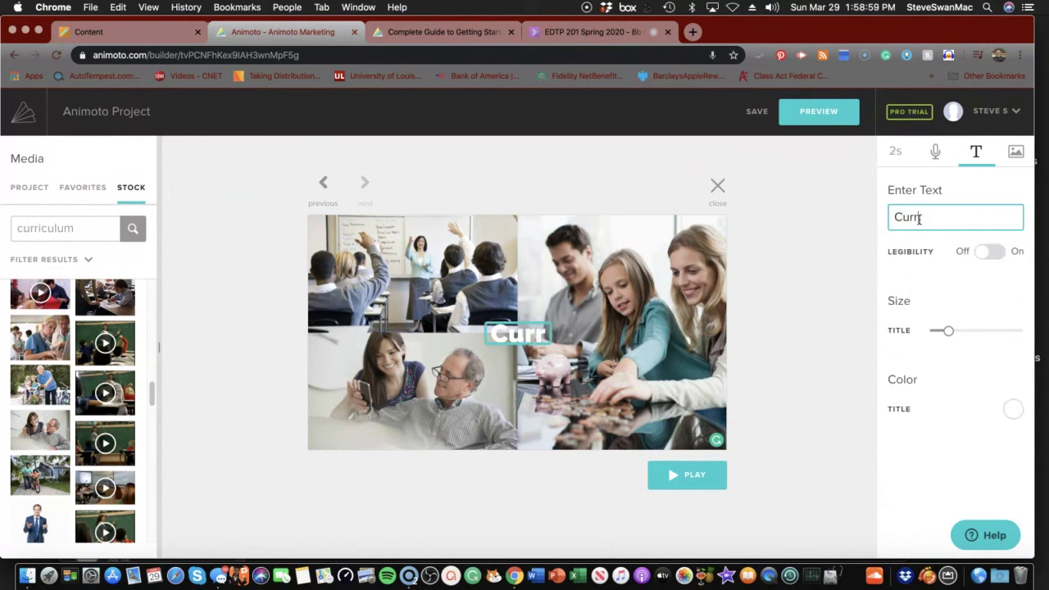
type("iculu")
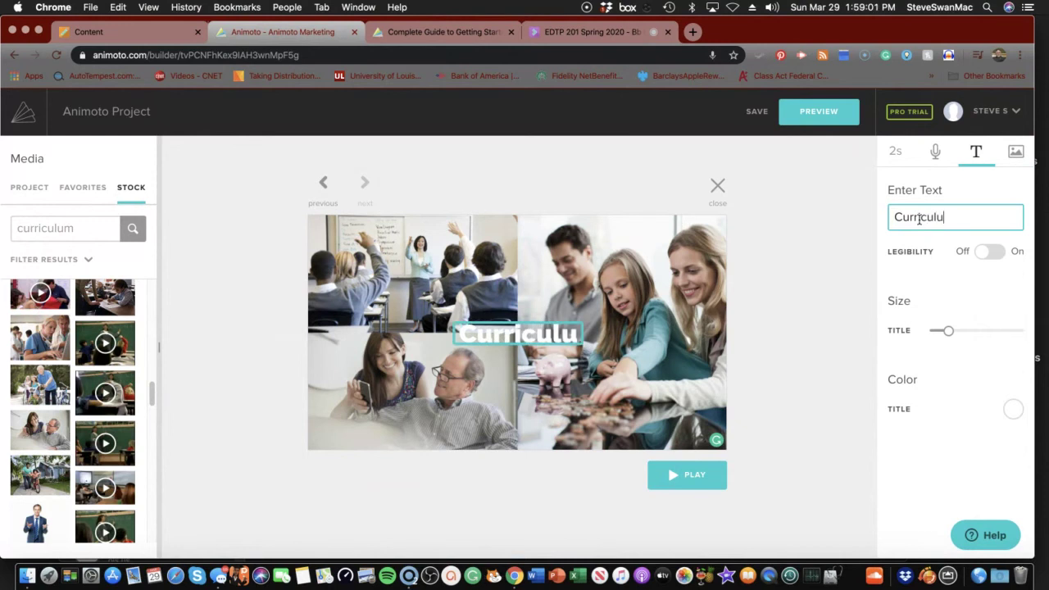
type("m in t")
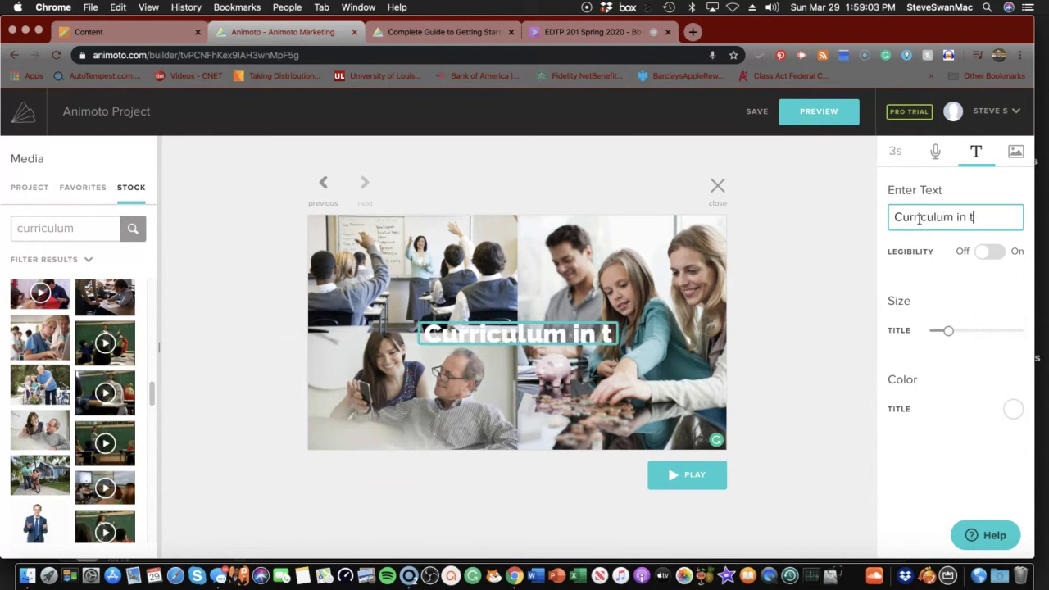
type("he Effe")
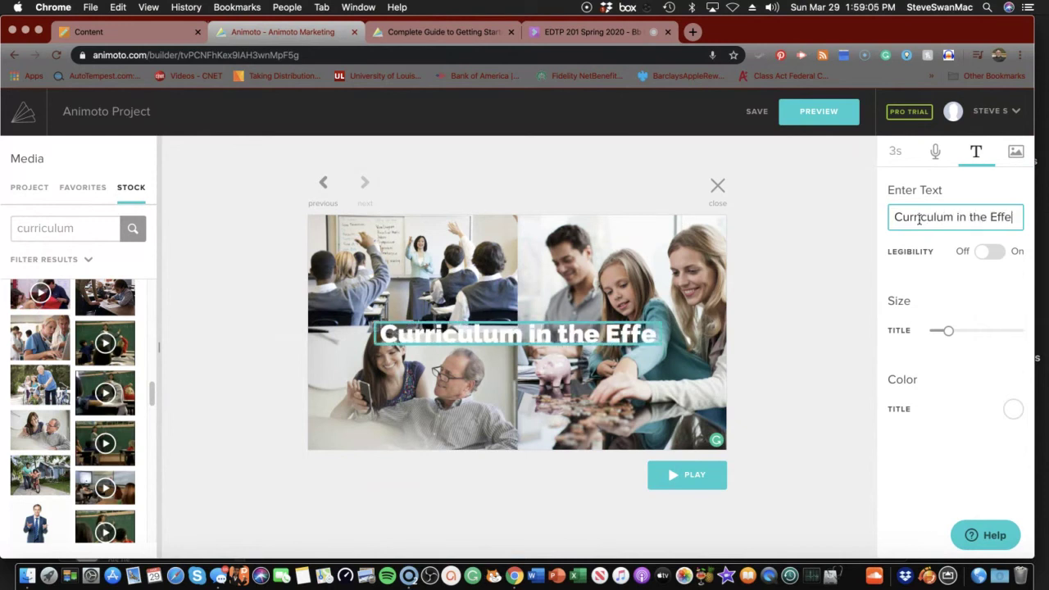
type("ctive")
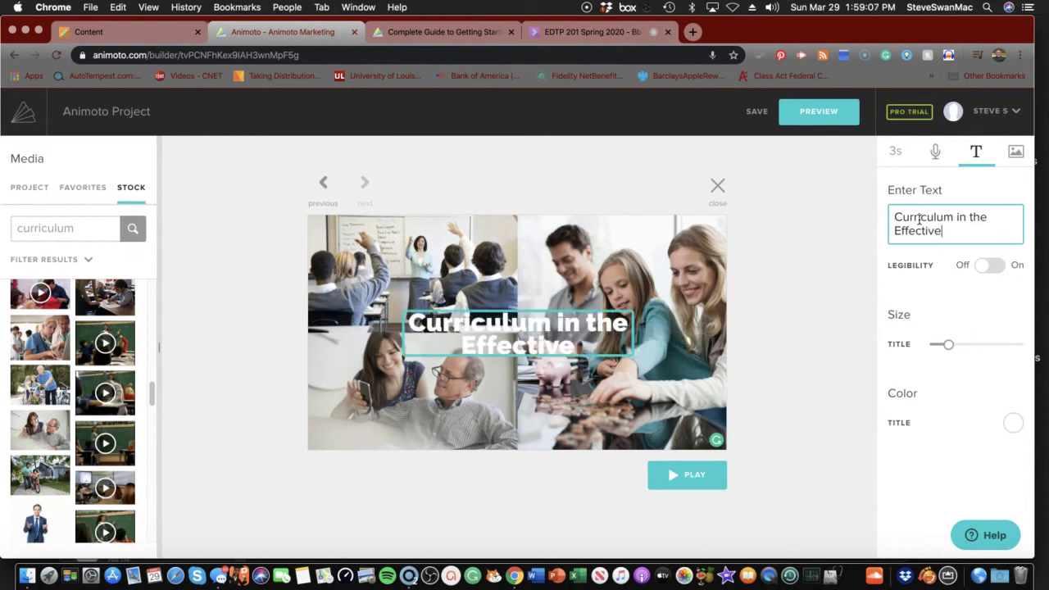
type(" Classroom")
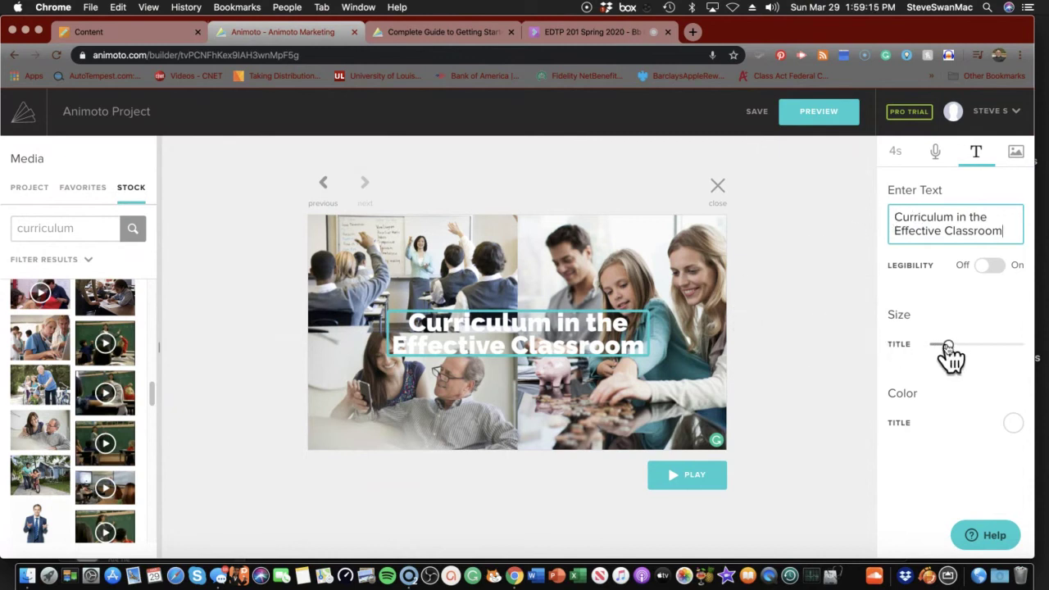
left_click_drag(947, 344, 932, 345)
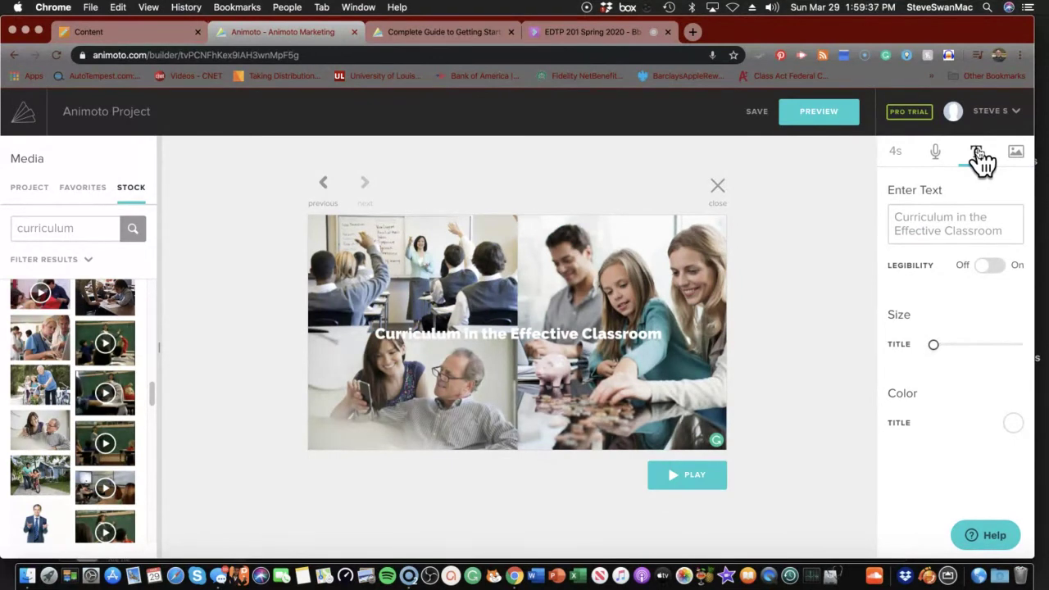
- Record a voice-over of about 28 seconds for the collage block
left_click(934, 153)
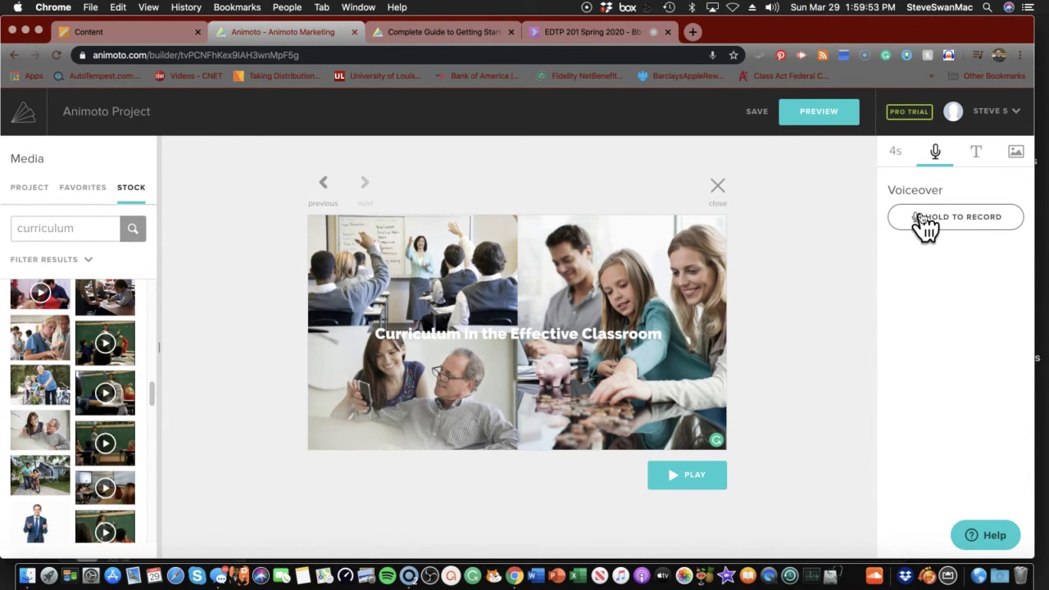
left_click_drag(919, 214, 920, 211)
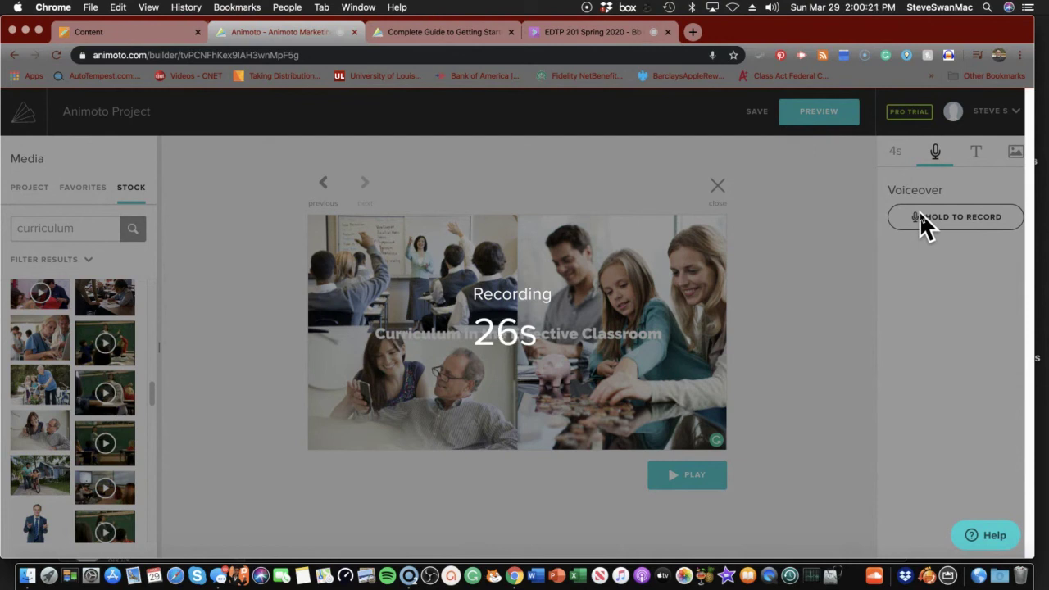
left_click_drag(919, 212, 919, 211)
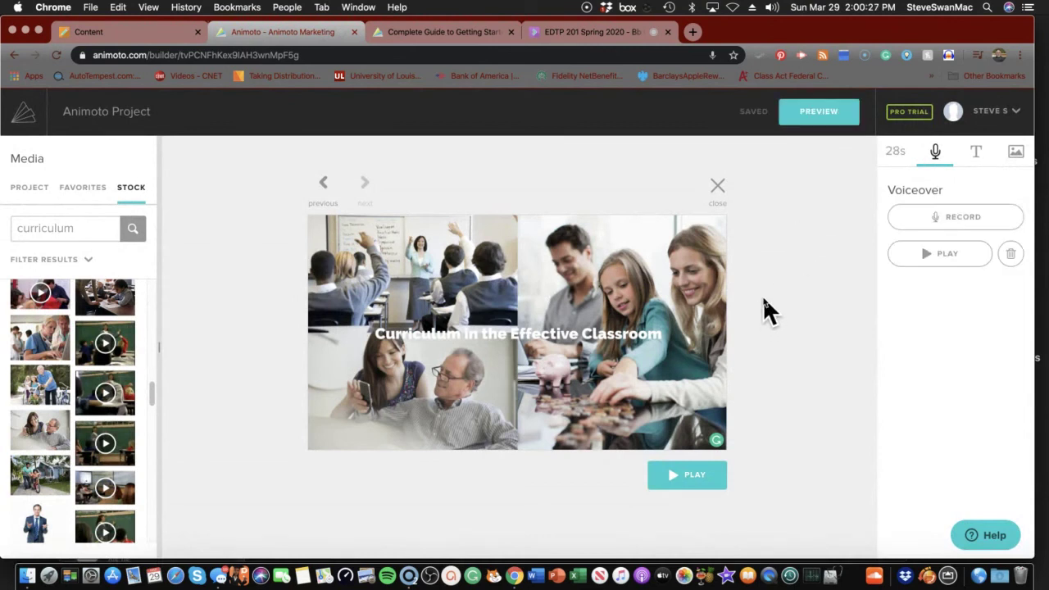
- Play back the collage's voice-over, pause it and close the block to return to the storyboard
left_click(933, 255)
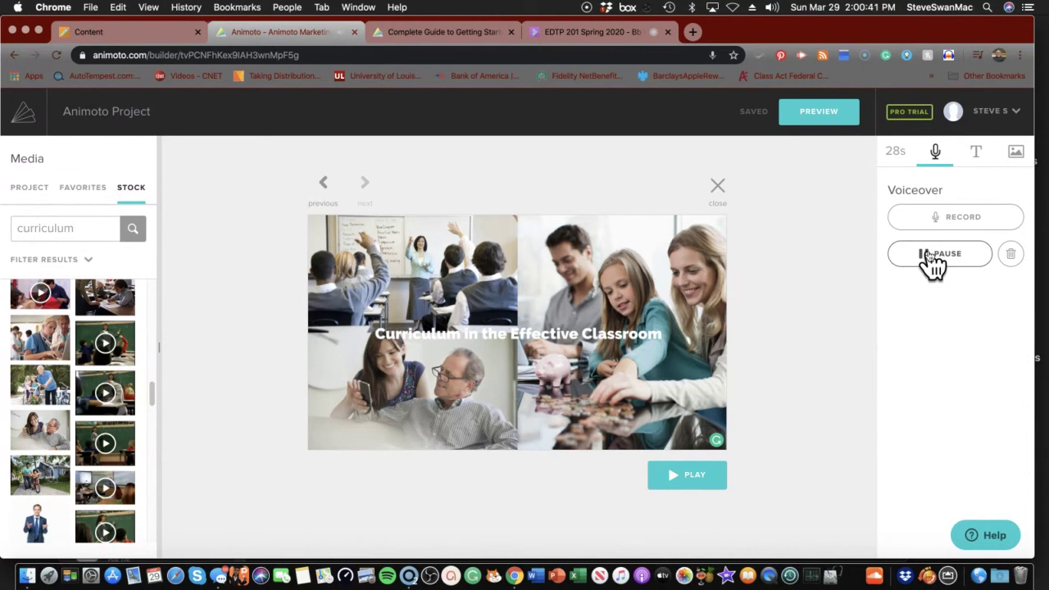
left_click(929, 256)
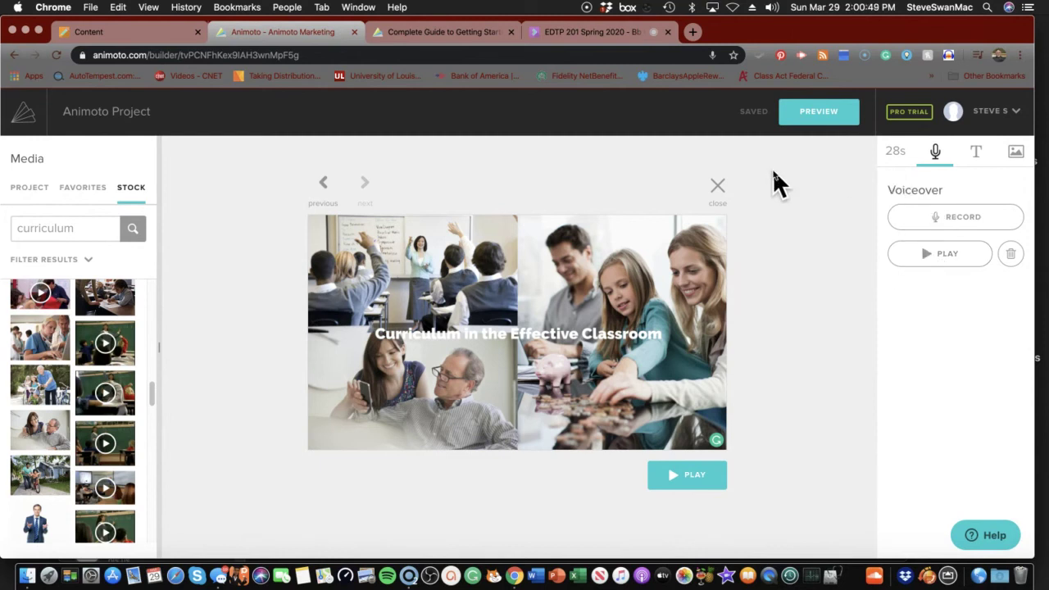
left_click(719, 187)
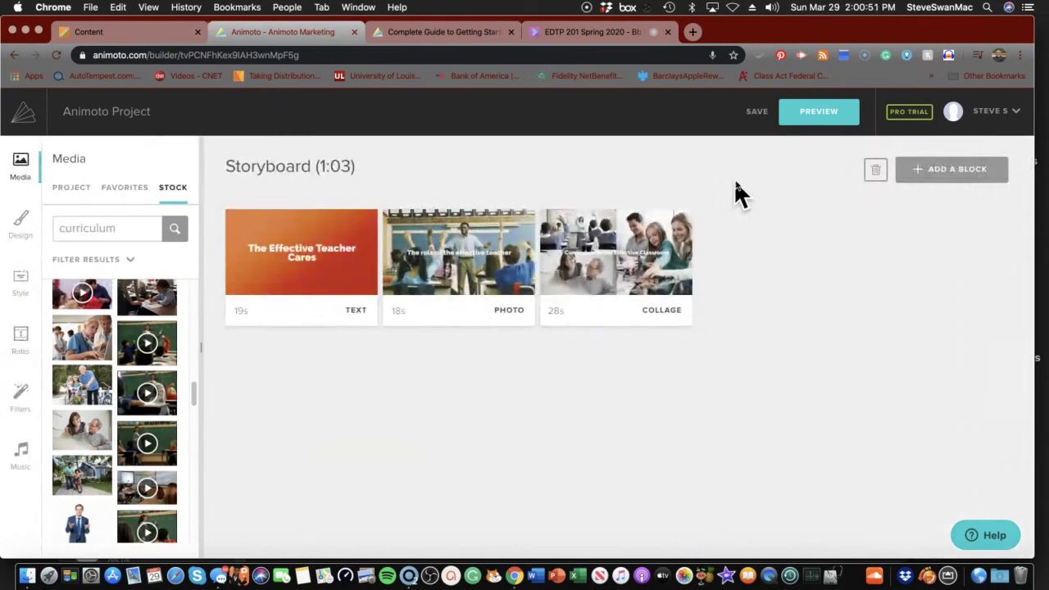
- Start a new quote block, and in a new browser tab search Google for "education quotes"
left_click(941, 169)
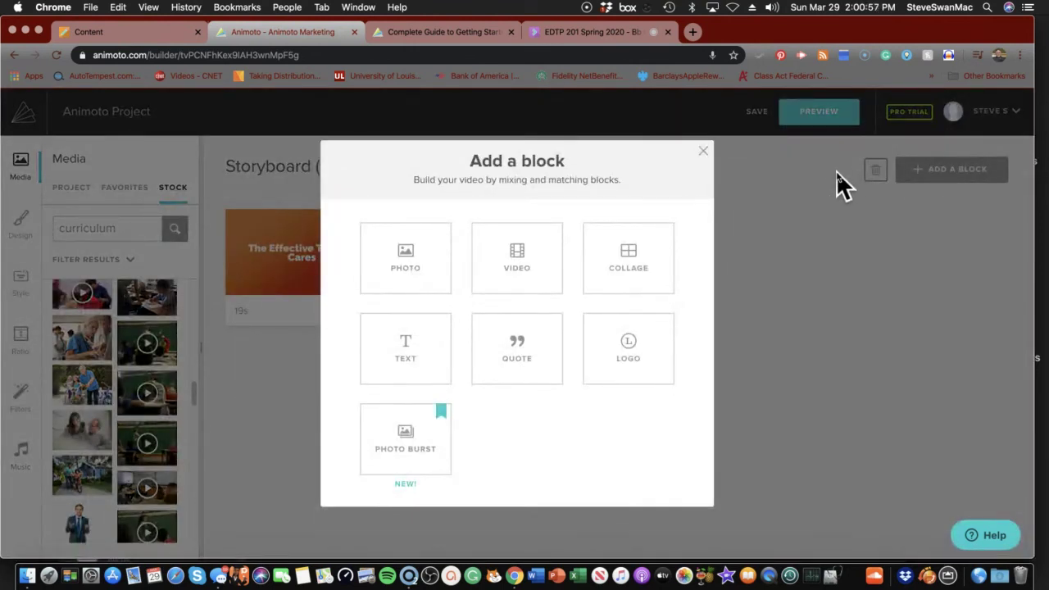
left_click(525, 354)
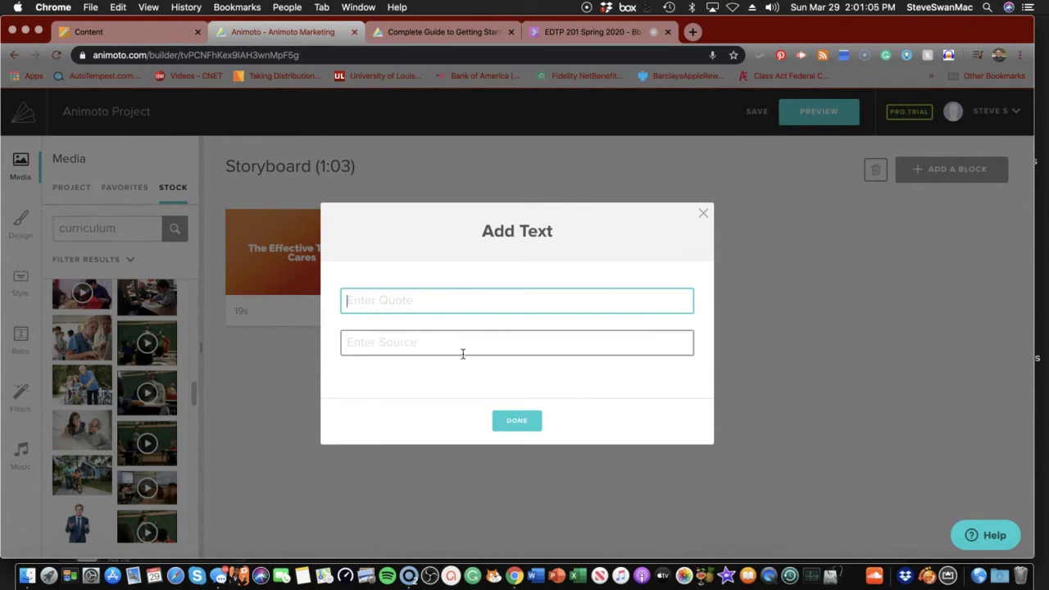
left_click(691, 33)
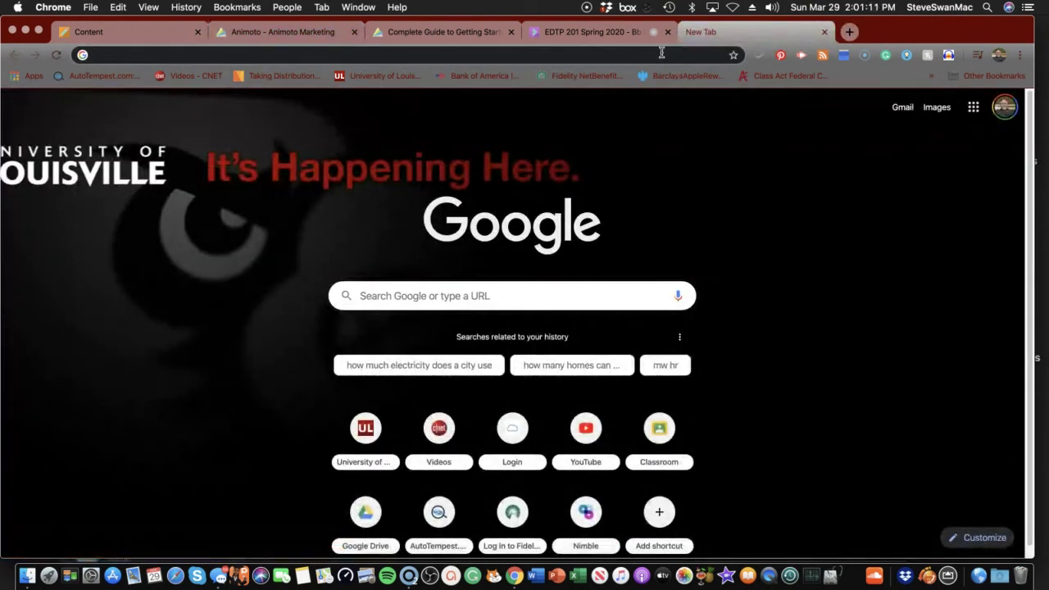
type("educa")
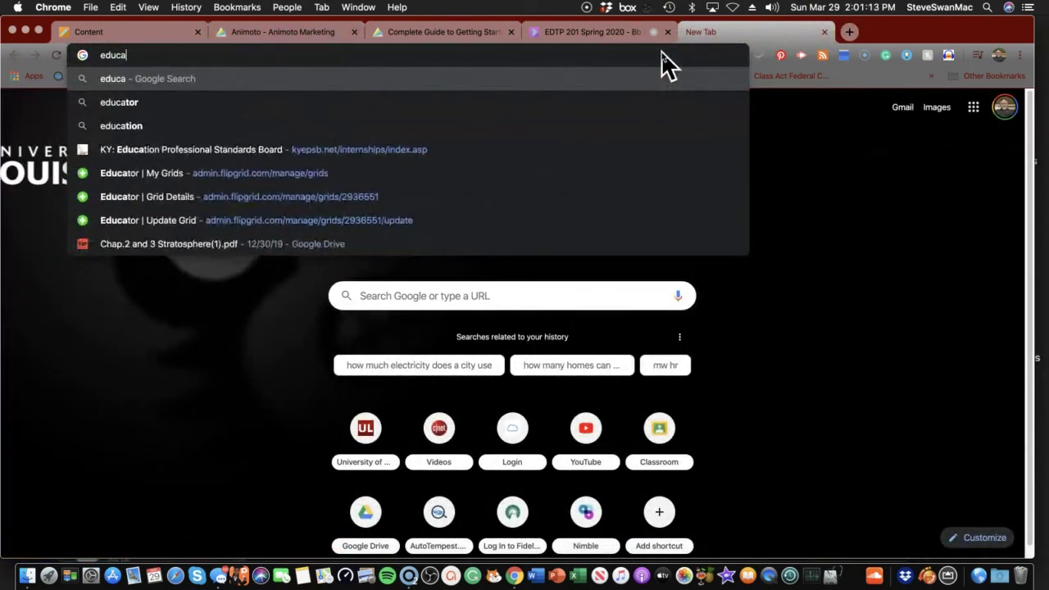
type("tion quote")
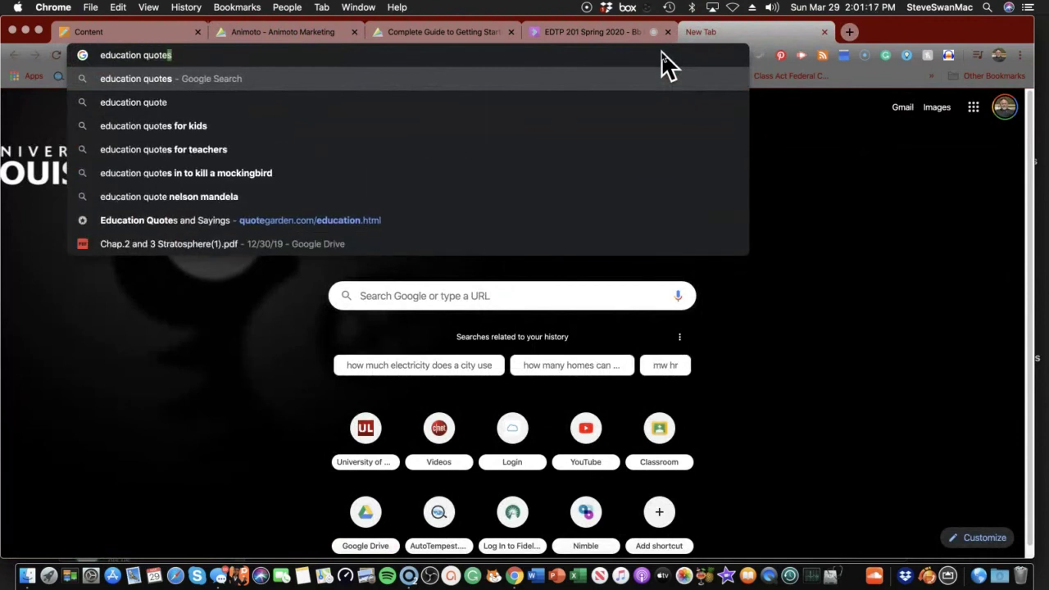
key("Return")
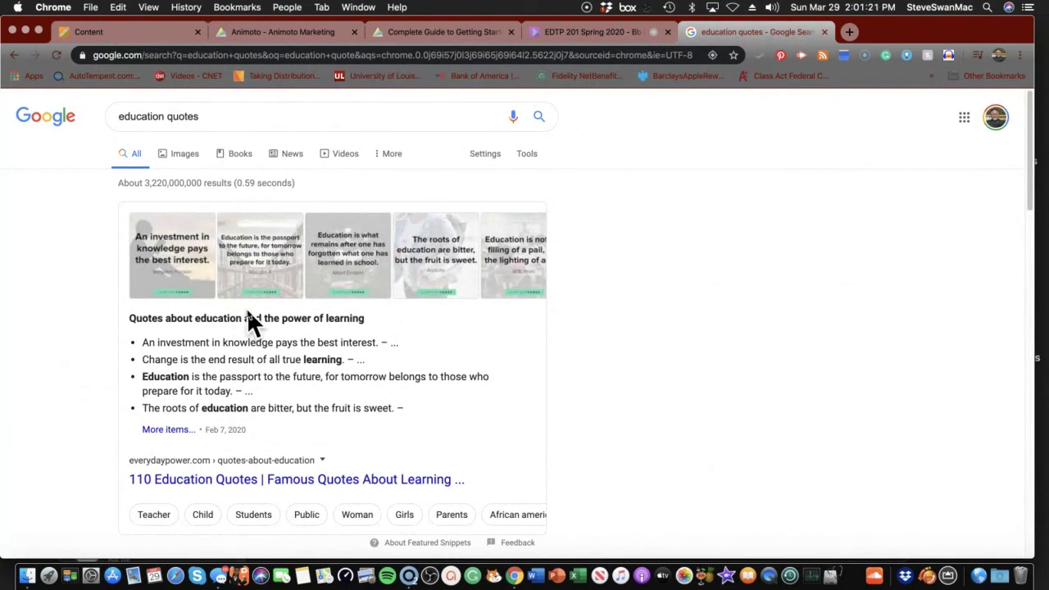
- Open the everydaypower.com result "110 Education Quotes | Famous Quotes About Learning"
scroll(250, 311, "down", 3)
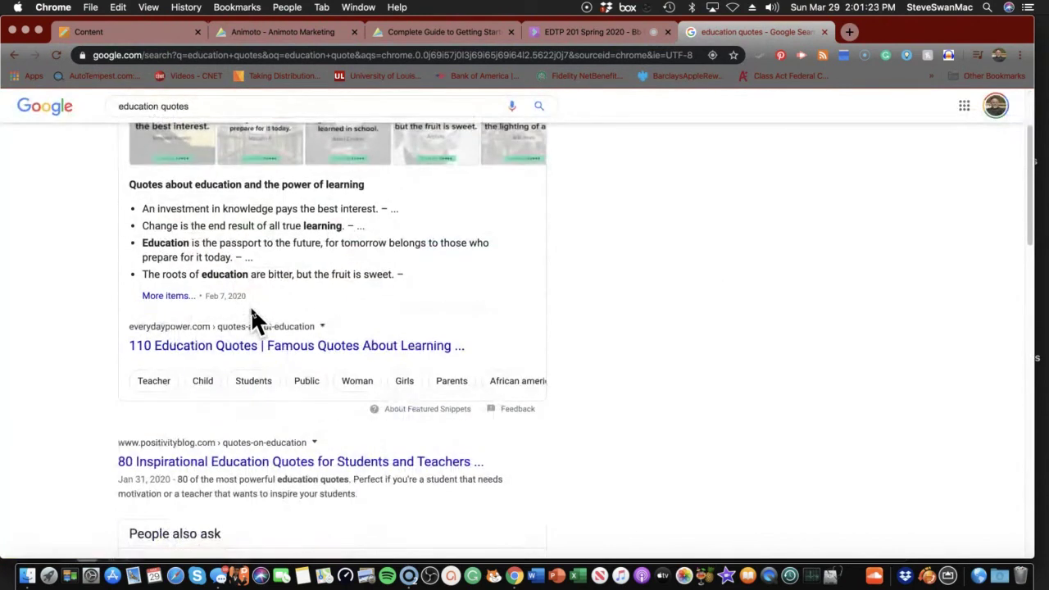
scroll(251, 316, "down", 2)
scroll(243, 311, "down", 2)
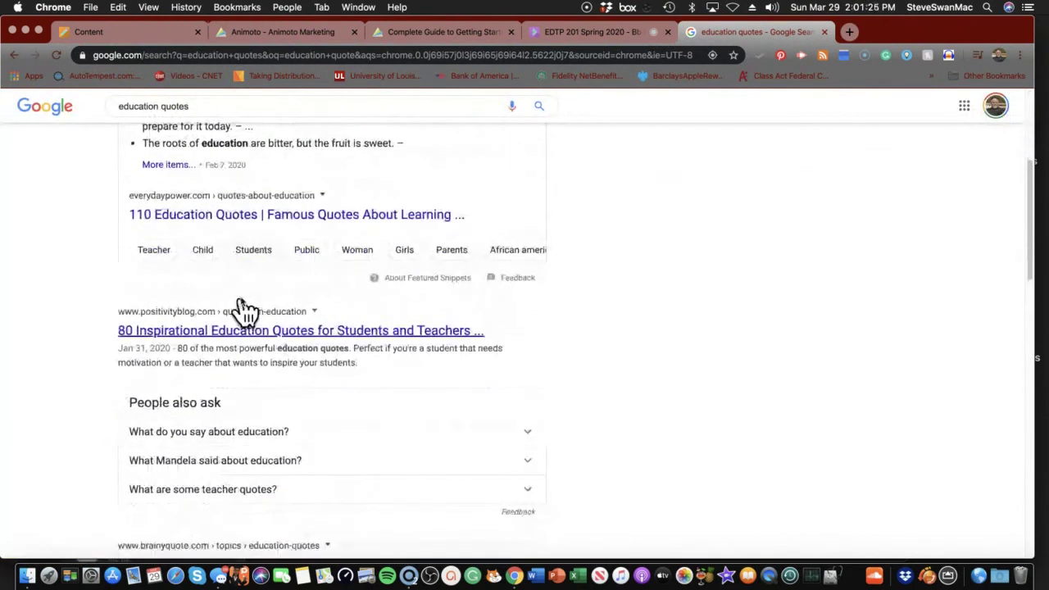
left_click(234, 209)
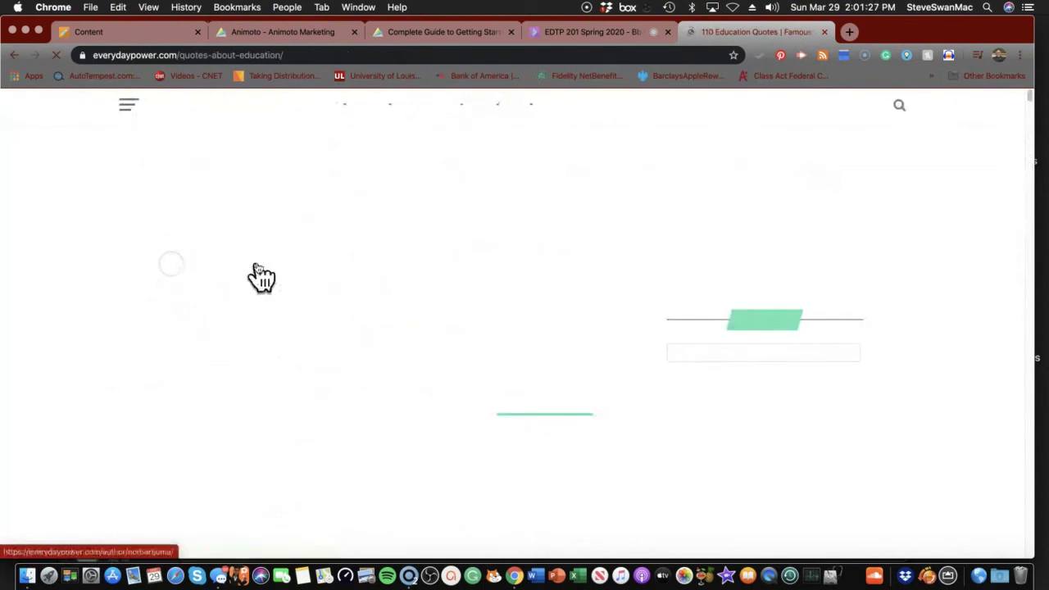
- Read through the first numbered education quotes in the article for one that suits the quote block
scroll(255, 264, "down", 3)
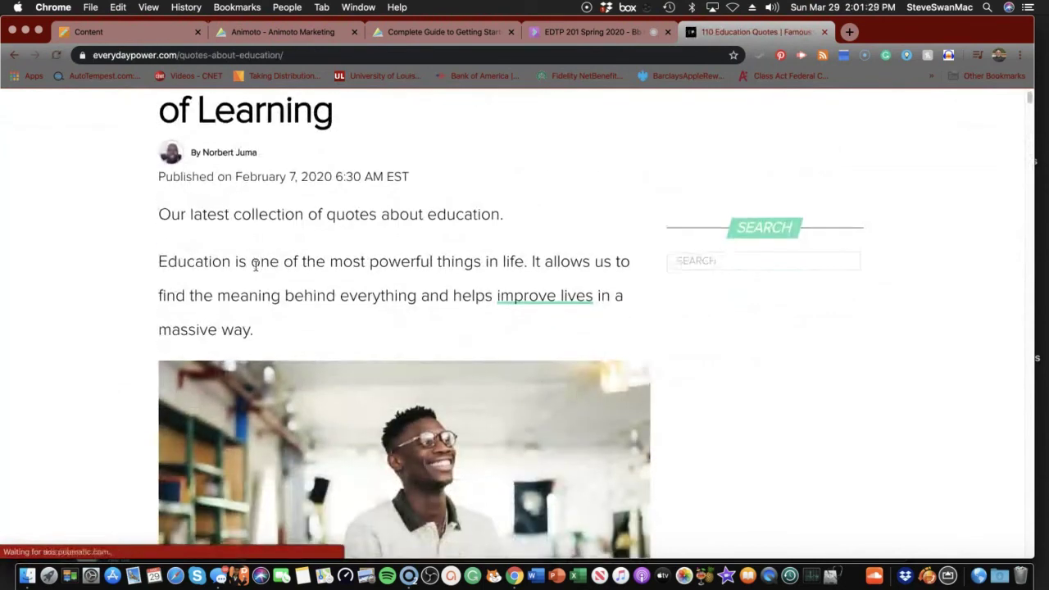
scroll(256, 266, "down", 5)
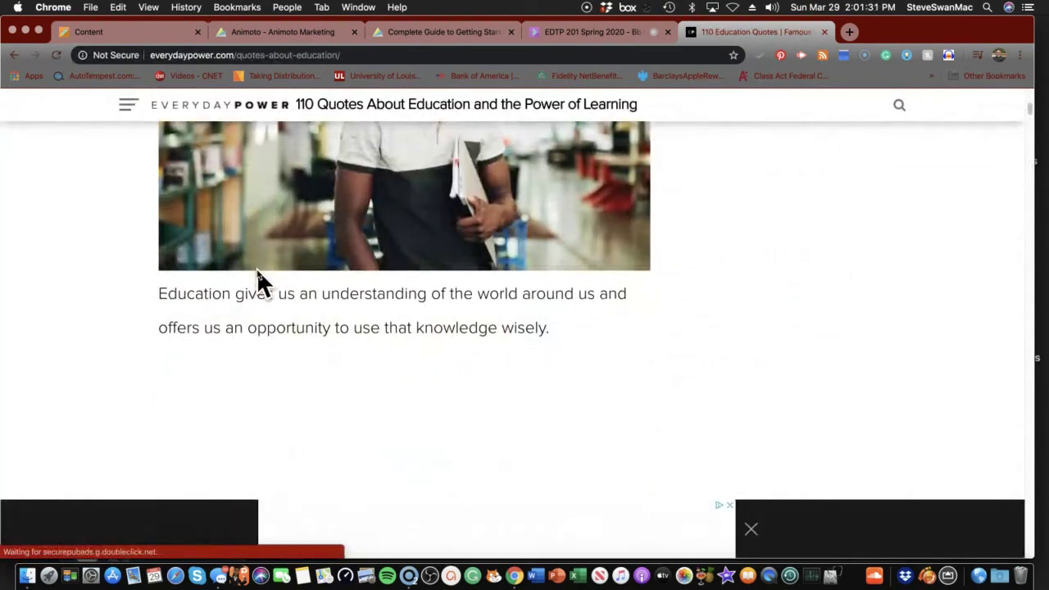
scroll(256, 268, "down", 3)
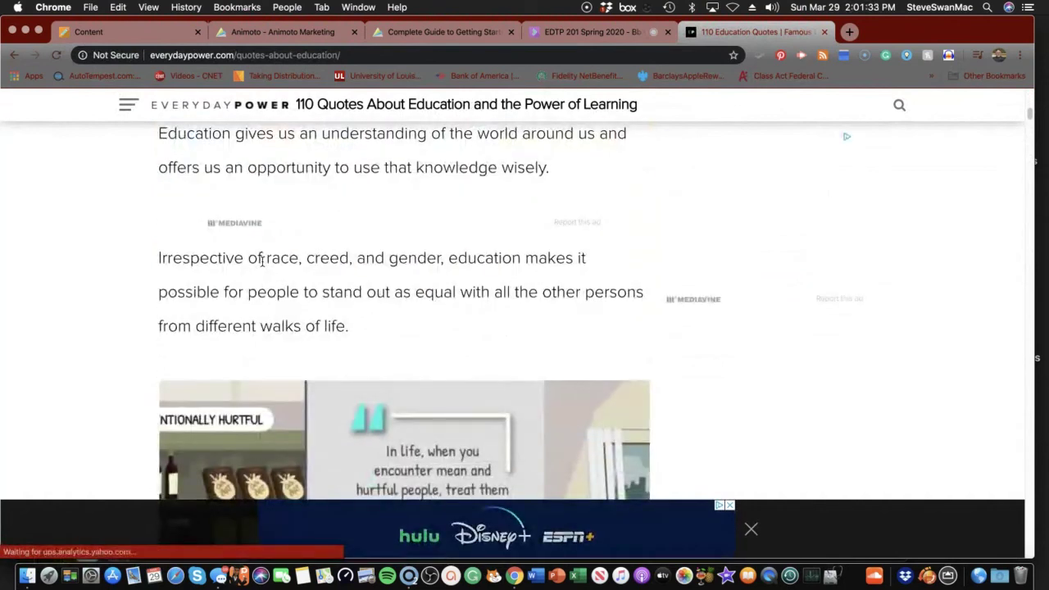
scroll(261, 260, "down", 10)
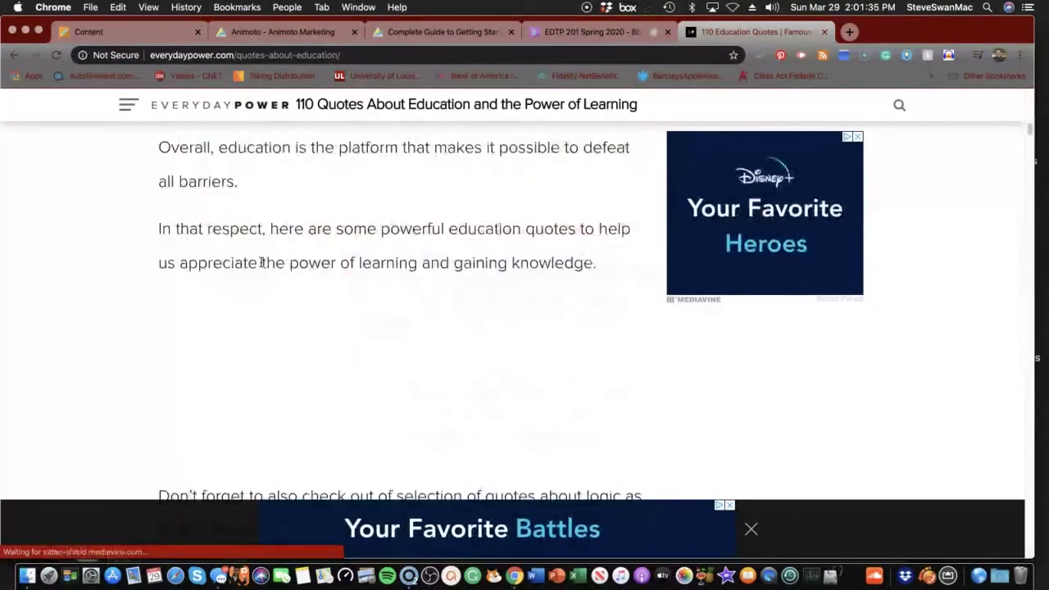
scroll(261, 262, "down", 1)
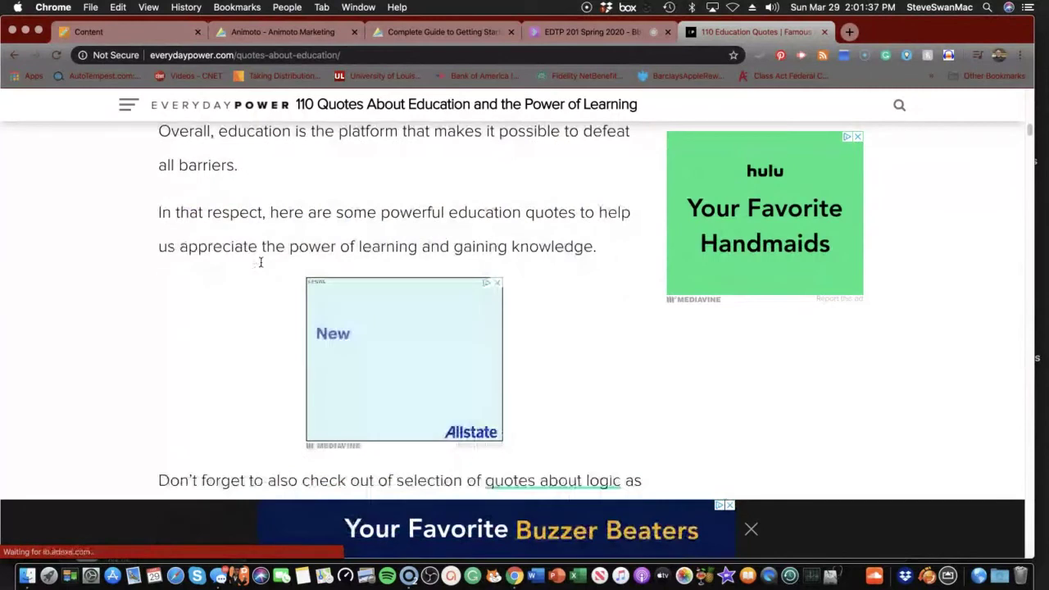
scroll(261, 263, "down", 8)
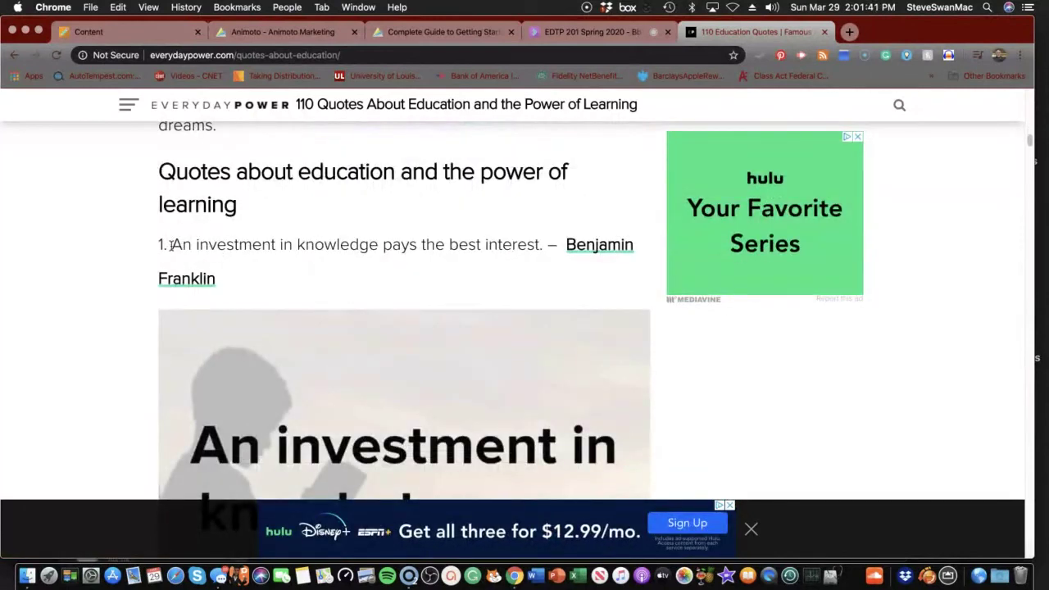
scroll(218, 300, "down", 10)
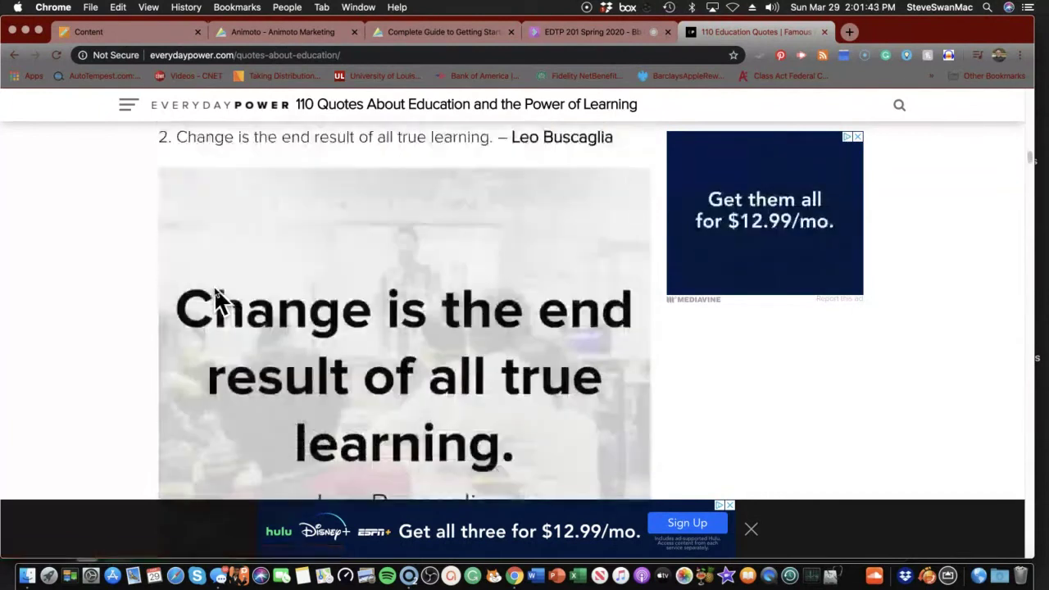
scroll(218, 300, "up", 1)
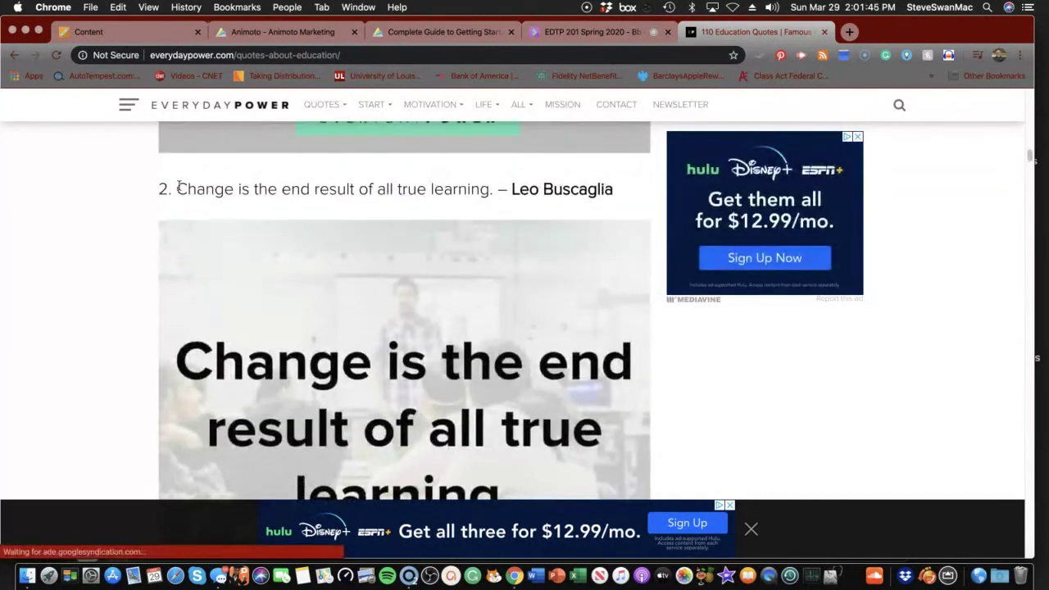
scroll(222, 227, "down", 1)
scroll(224, 226, "up", 2)
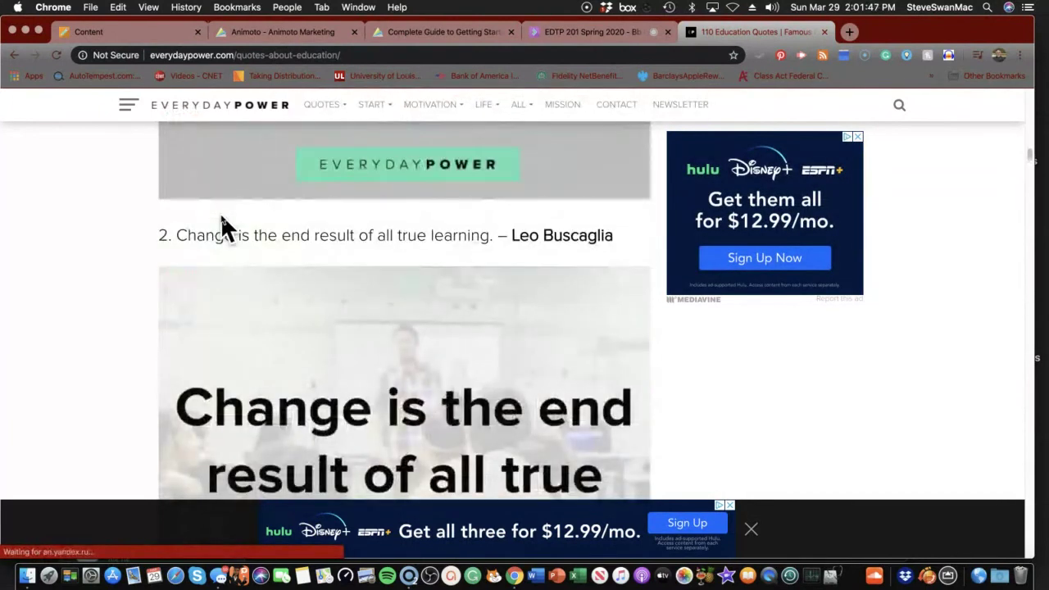
scroll(221, 217, "down", 3)
scroll(225, 226, "down", 1)
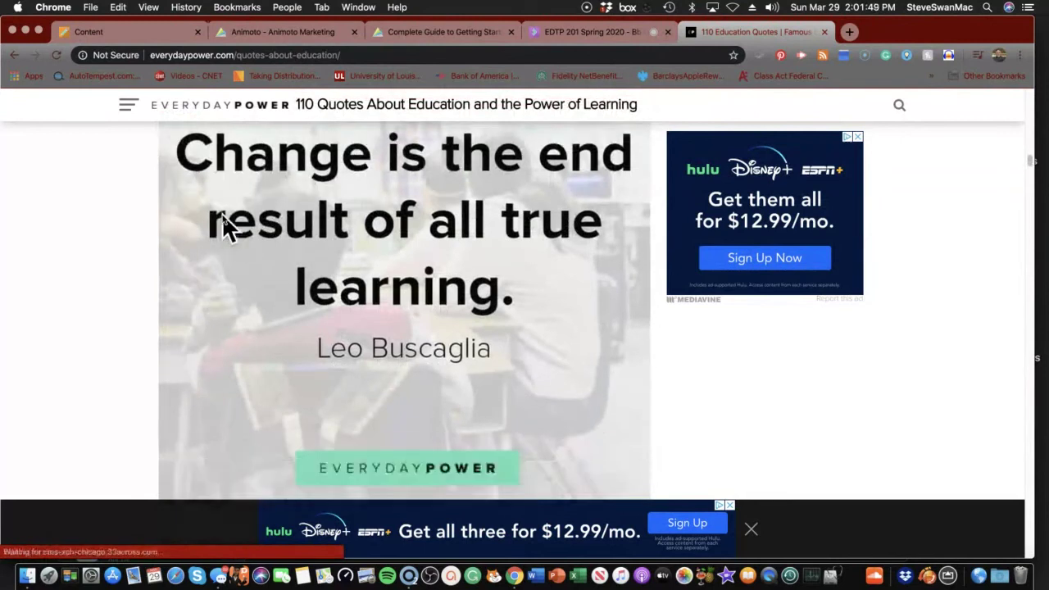
scroll(225, 226, "down", 6)
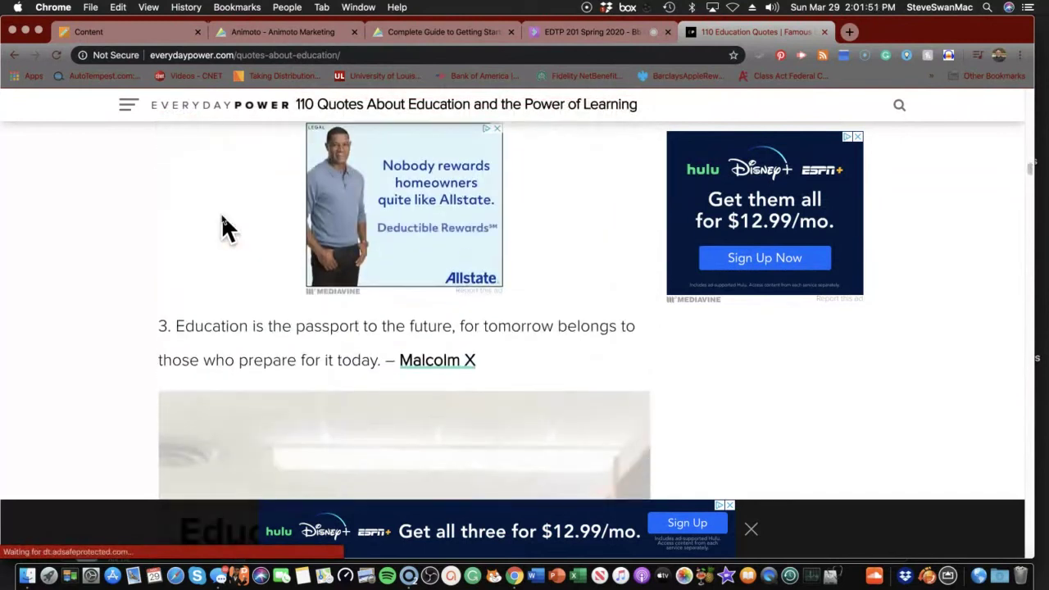
scroll(217, 226, "down", 1)
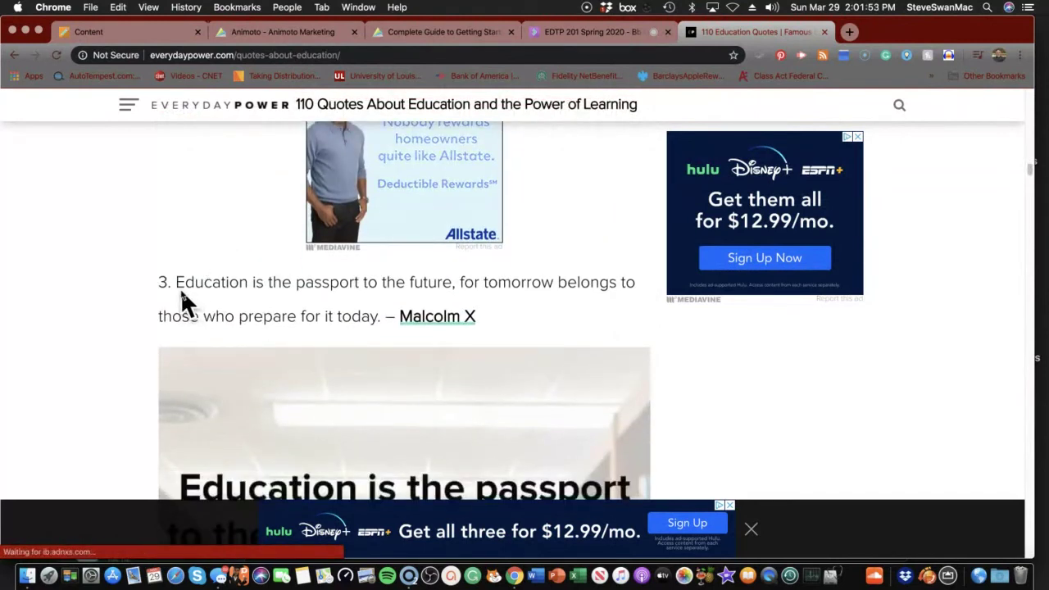
- Copy the text of the third quote, "Education is the passport to the future, for tomorrow belongs to those who prepare for it today."
left_click_drag(176, 283, 376, 318)
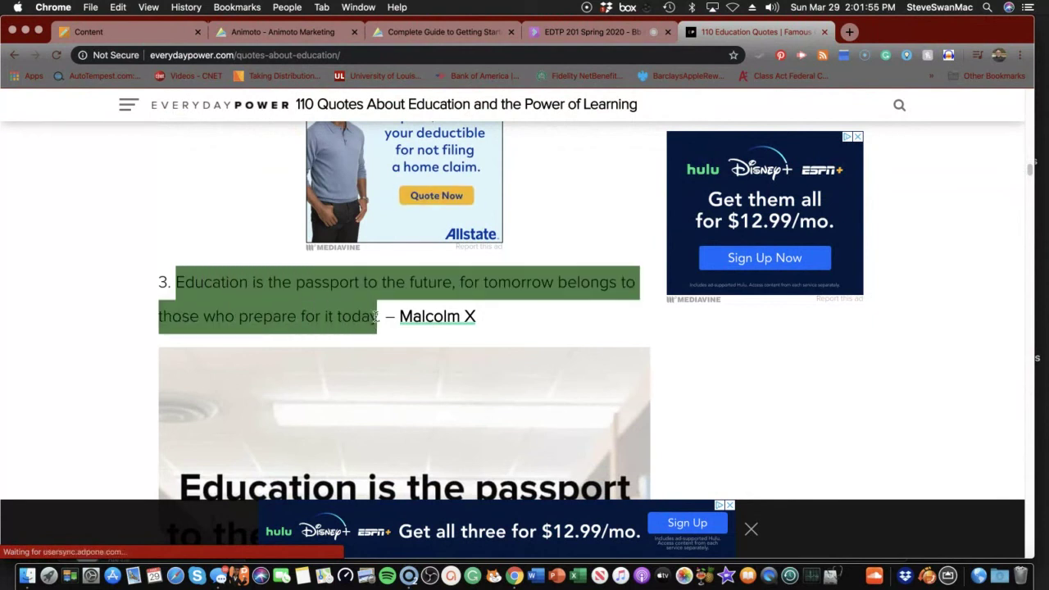
right_click(287, 286)
left_click(309, 314)
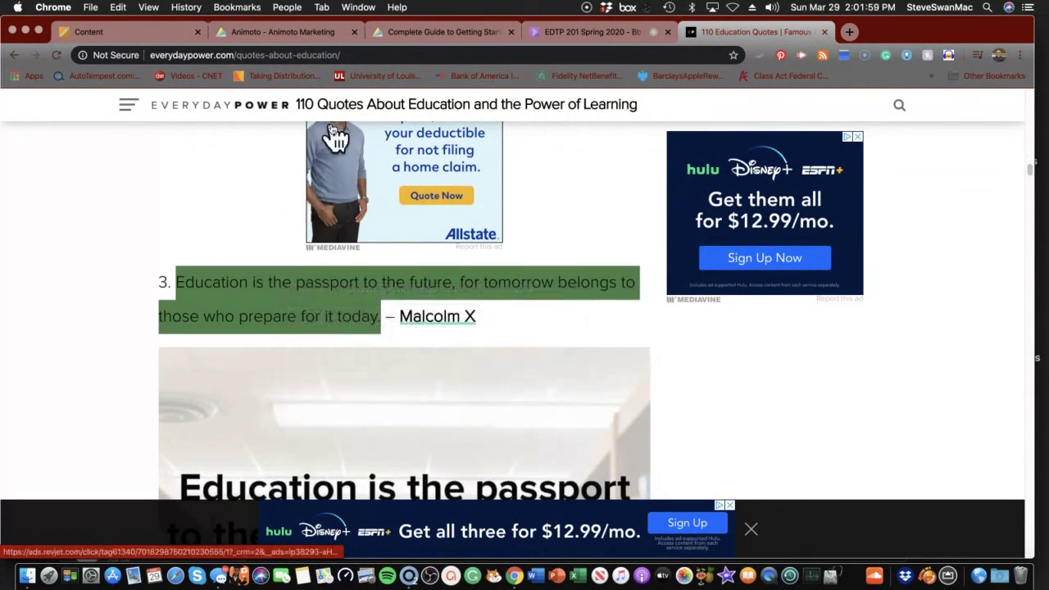
- Return to the Animoto project, paste the copied quote into the quote block, enter "Malcolm X" as the source and finish the block
left_click(268, 33)
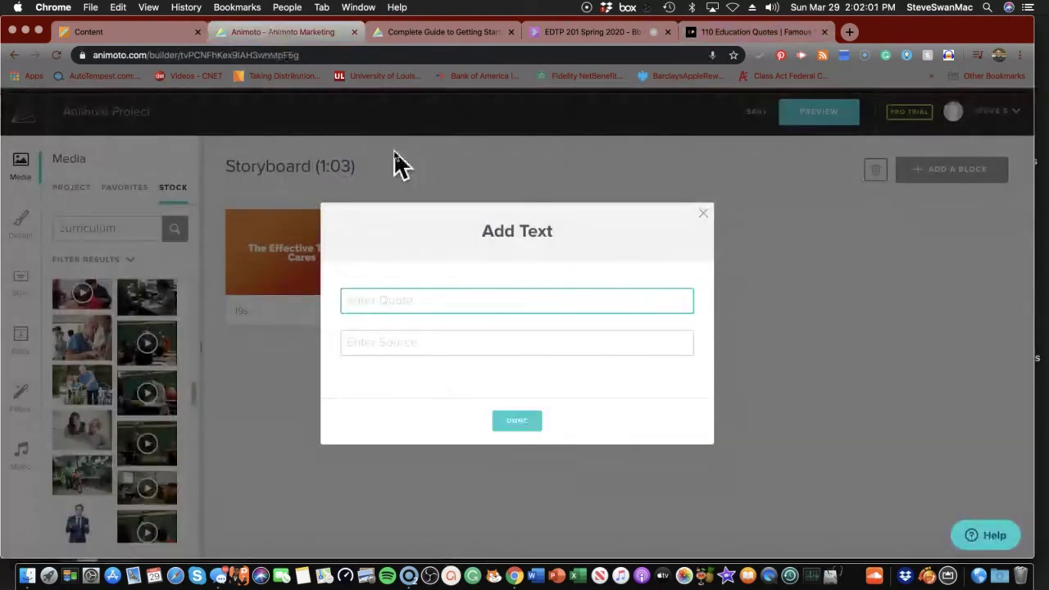
key("super+v")
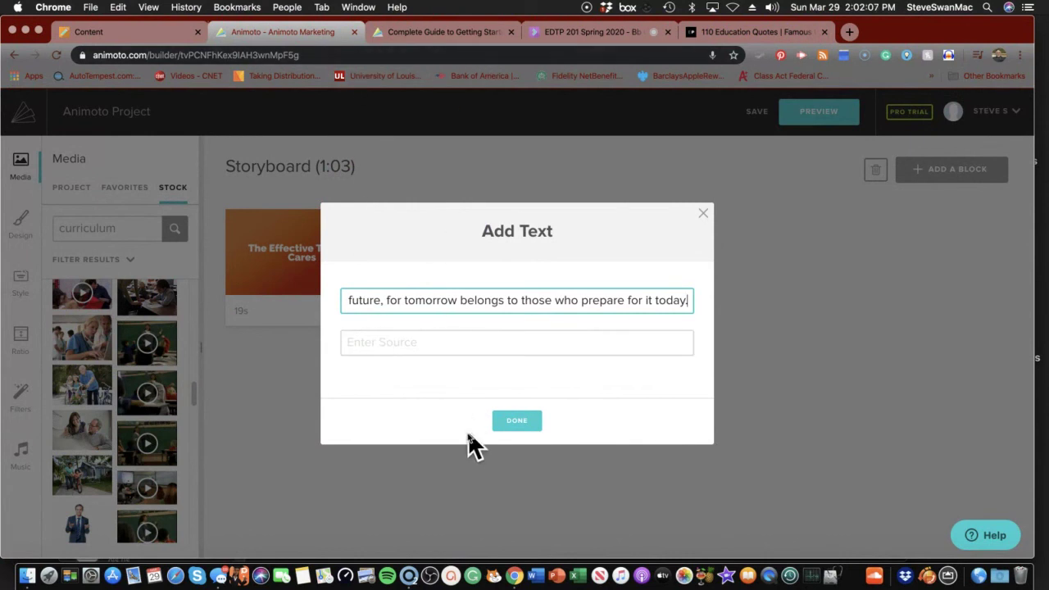
left_click(388, 340)
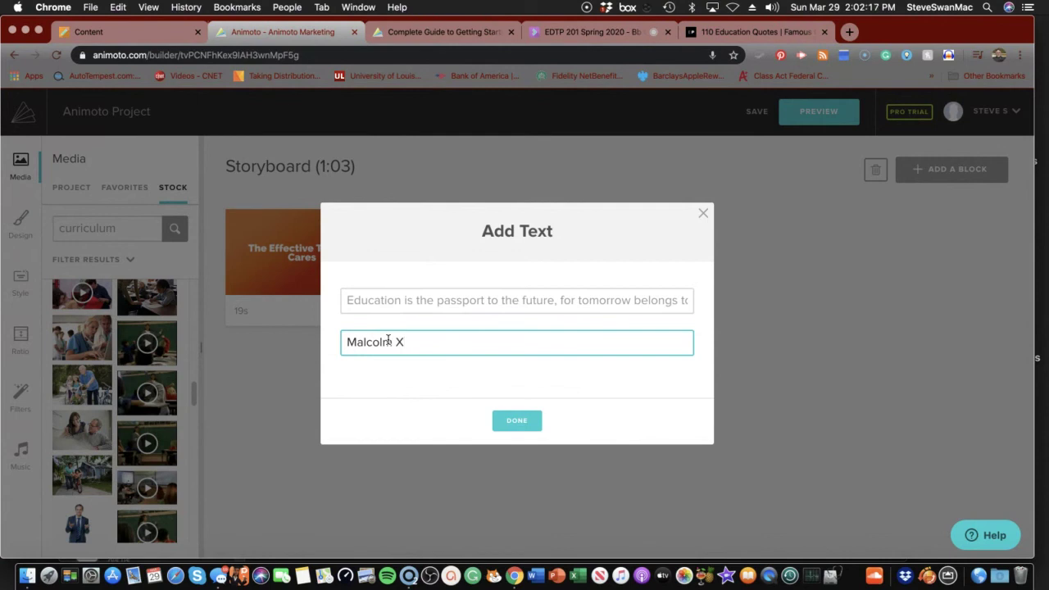
left_click(517, 421)
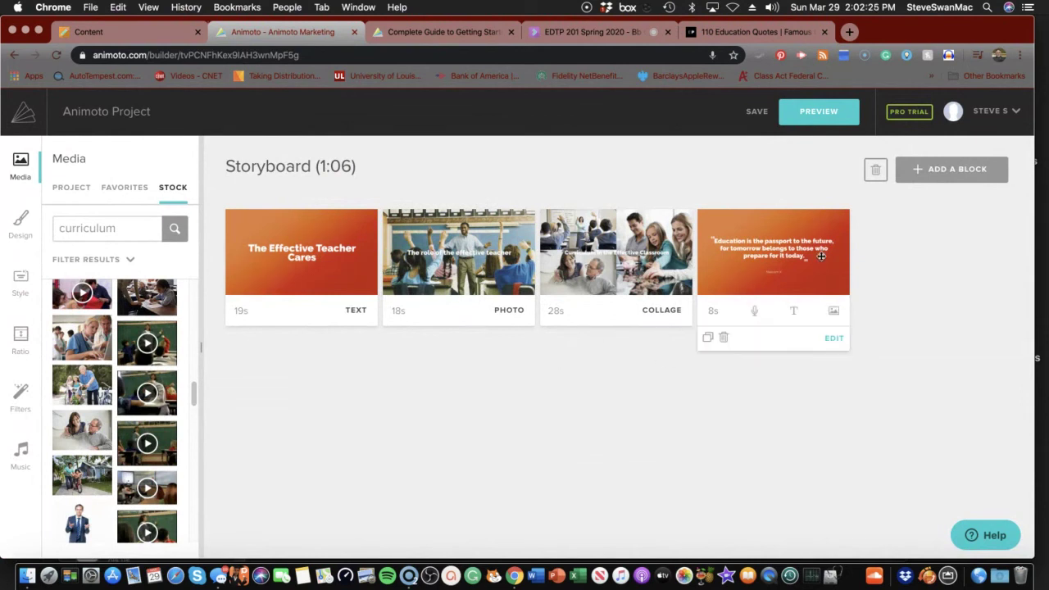
- Add a photo burst block after the quote block and open it for editing
left_click(943, 175)
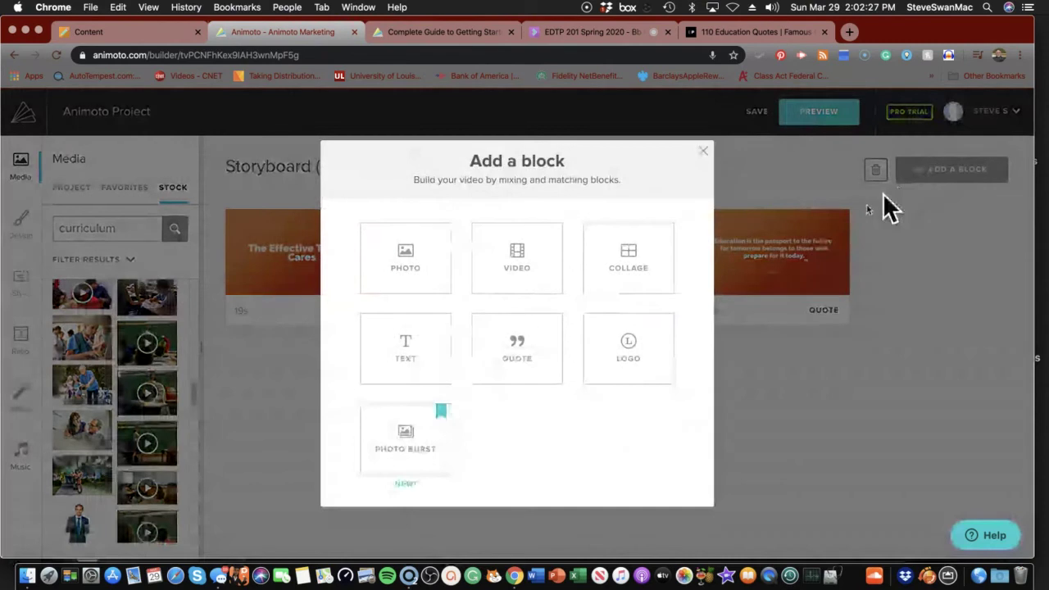
left_click(418, 451)
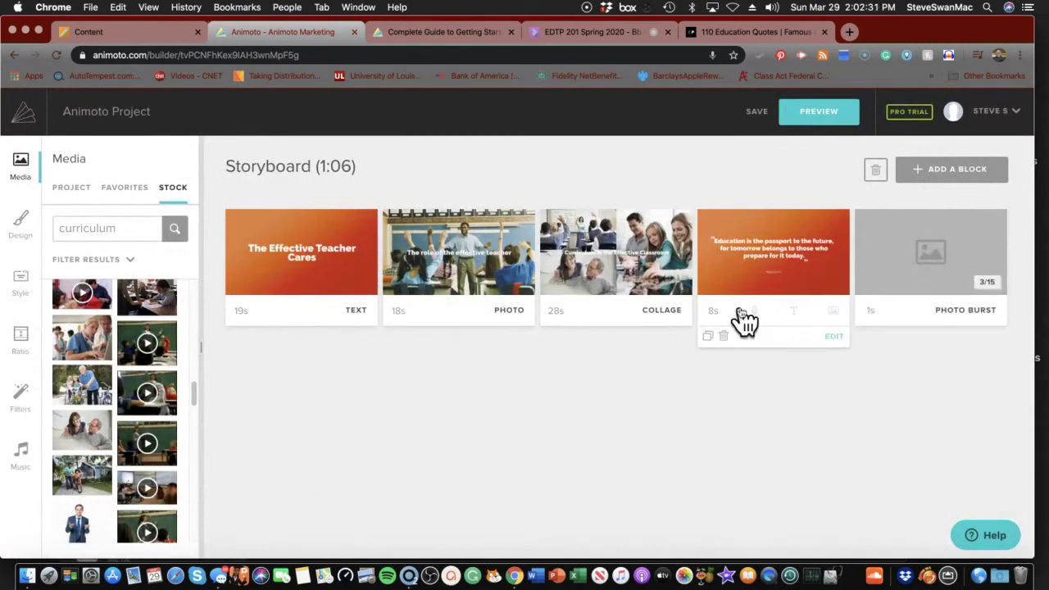
mouse_move(931, 269)
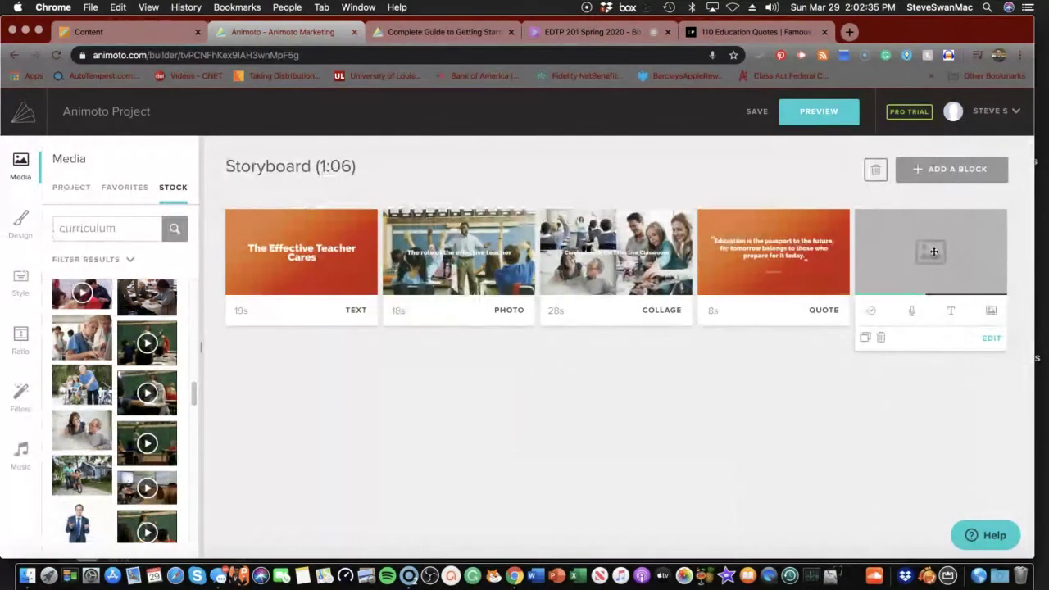
left_click(934, 258)
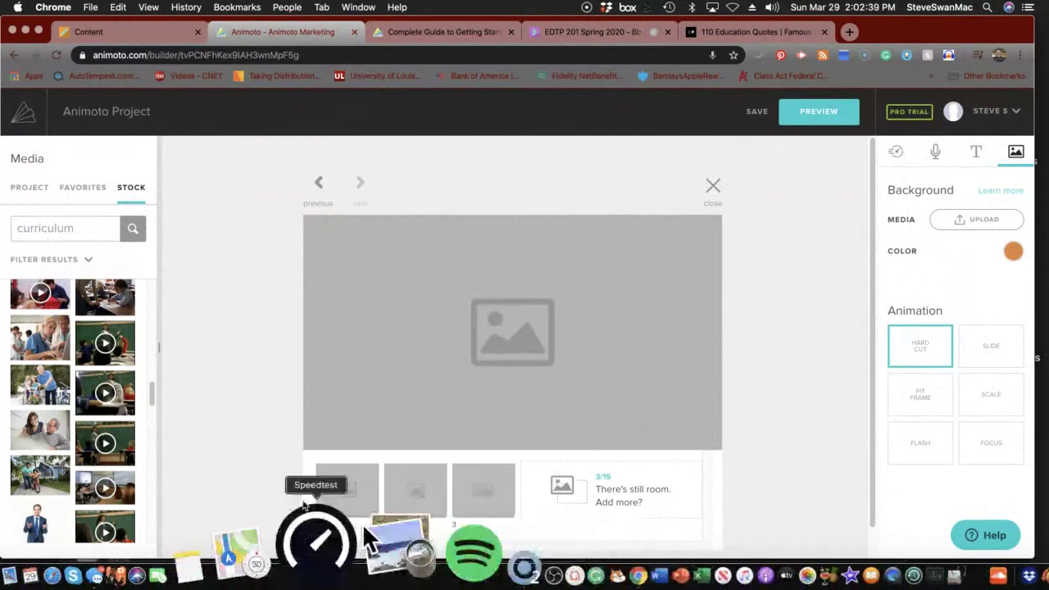
- Fill the photo burst with four stock photos: adult leaning over a child, girl on bicycle with grandparents, man with boy on bicycle, standing man in suit
left_click_drag(43, 345, 349, 508)
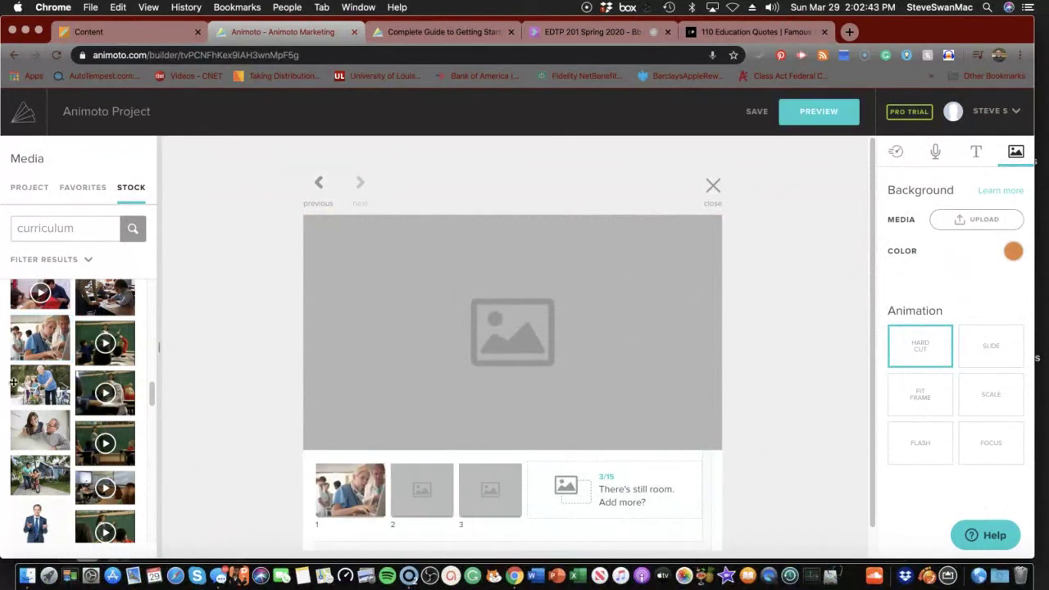
left_click_drag(22, 382, 401, 494)
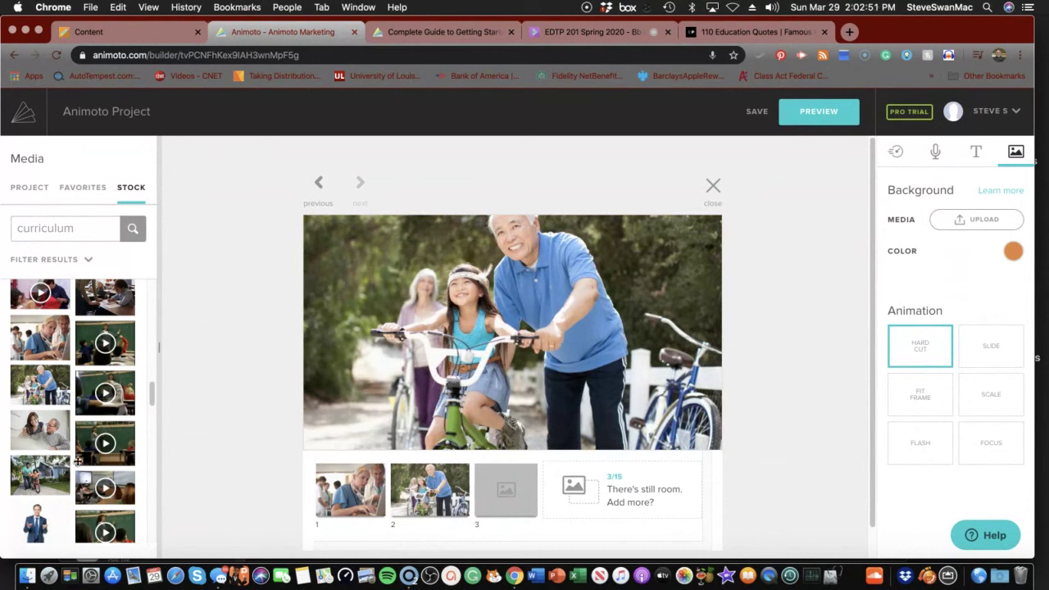
left_click_drag(56, 473, 511, 486)
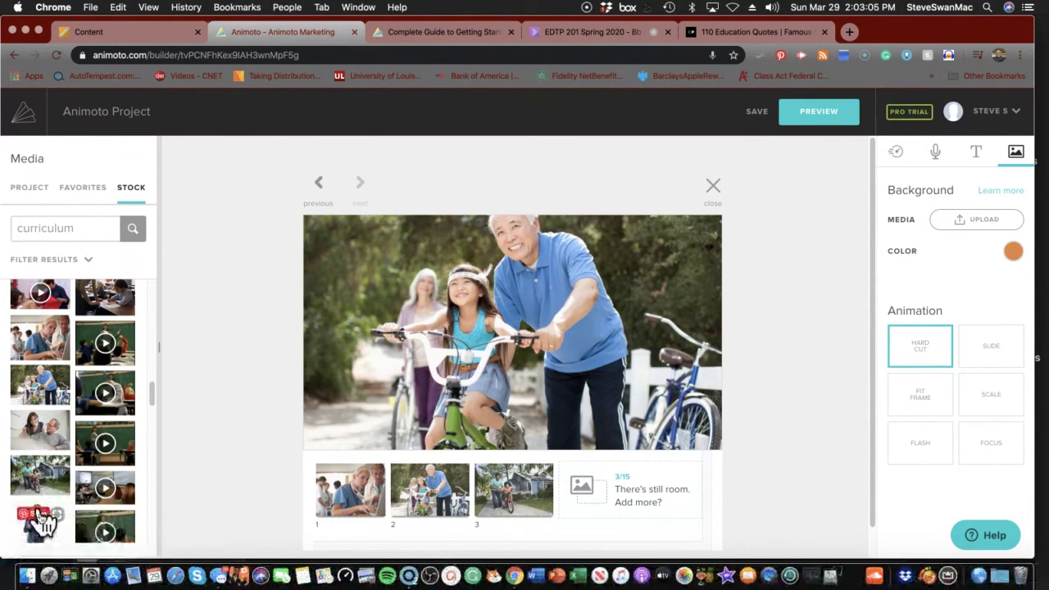
left_click_drag(35, 525, 628, 492)
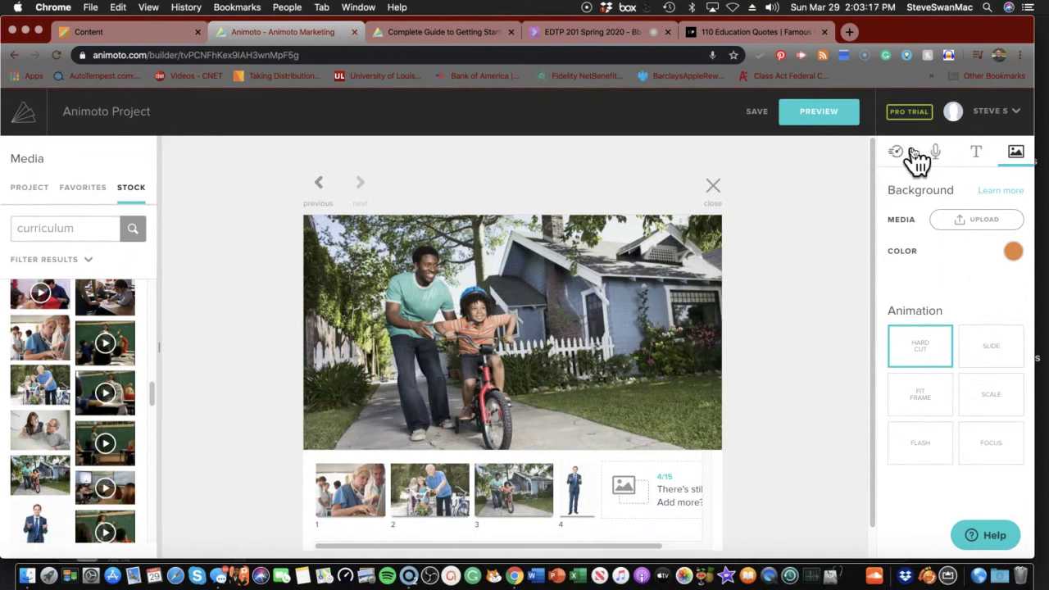
- Close the photo burst block and watch a preview of the whole storyboard before resuming editing
left_click(711, 185)
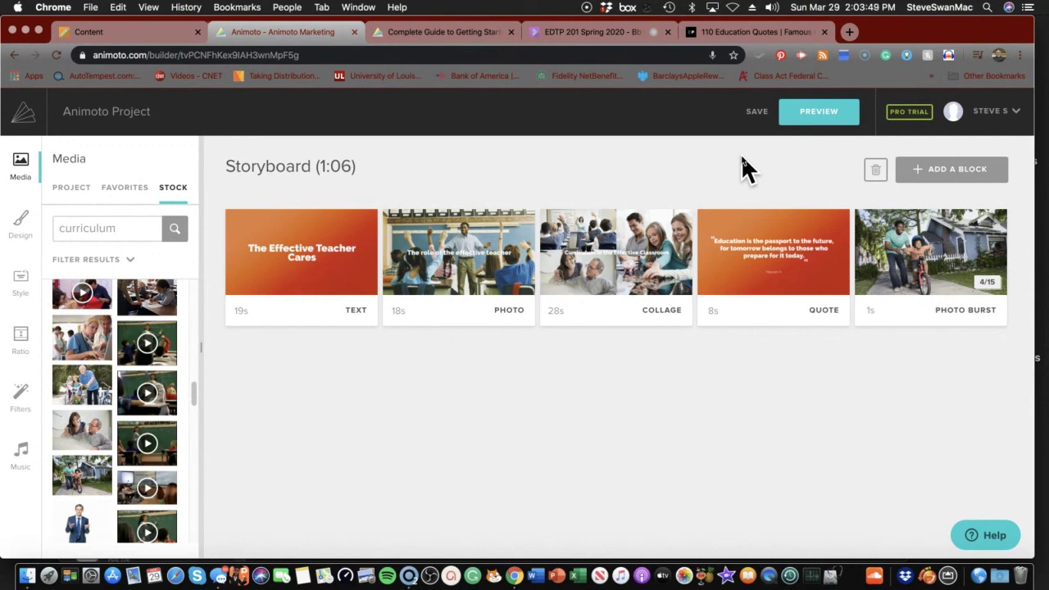
left_click(818, 116)
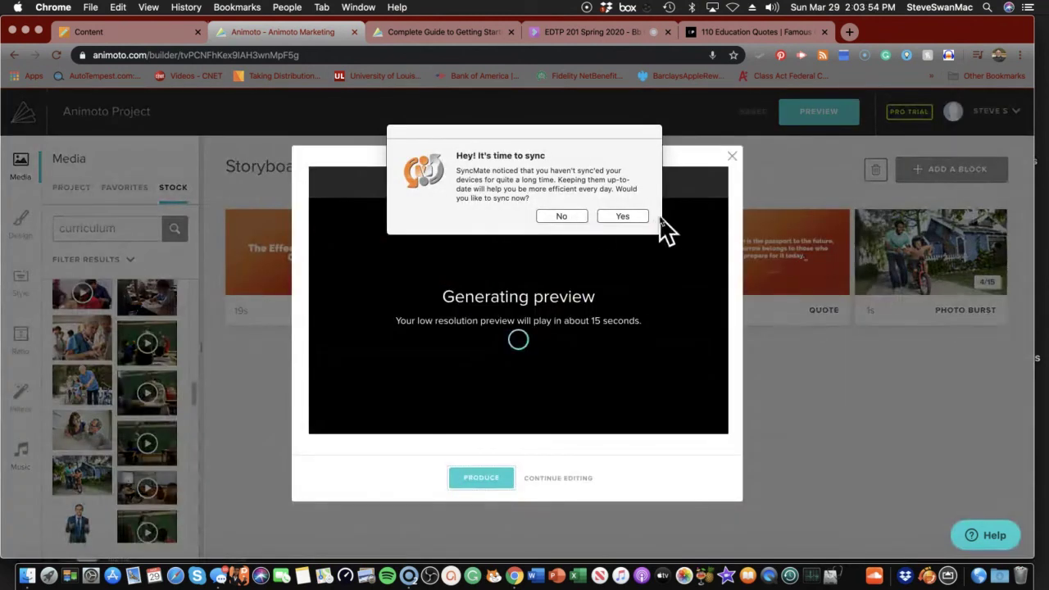
left_click(644, 216)
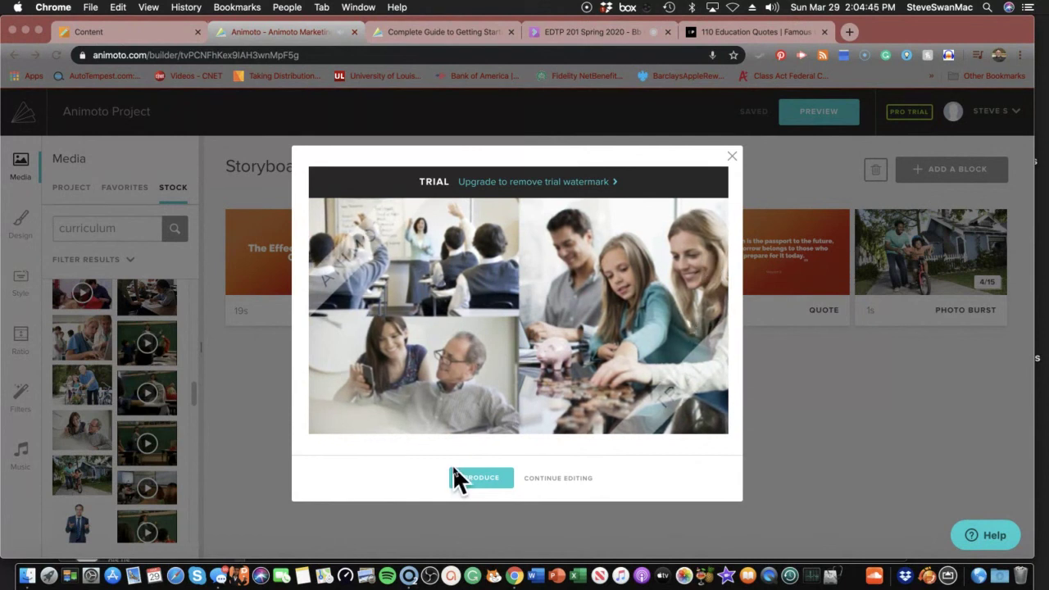
left_click(551, 480)
- Play the opening text block "The Effective Teacher Cares" and check the full video preview again
mouse_move(368, 277)
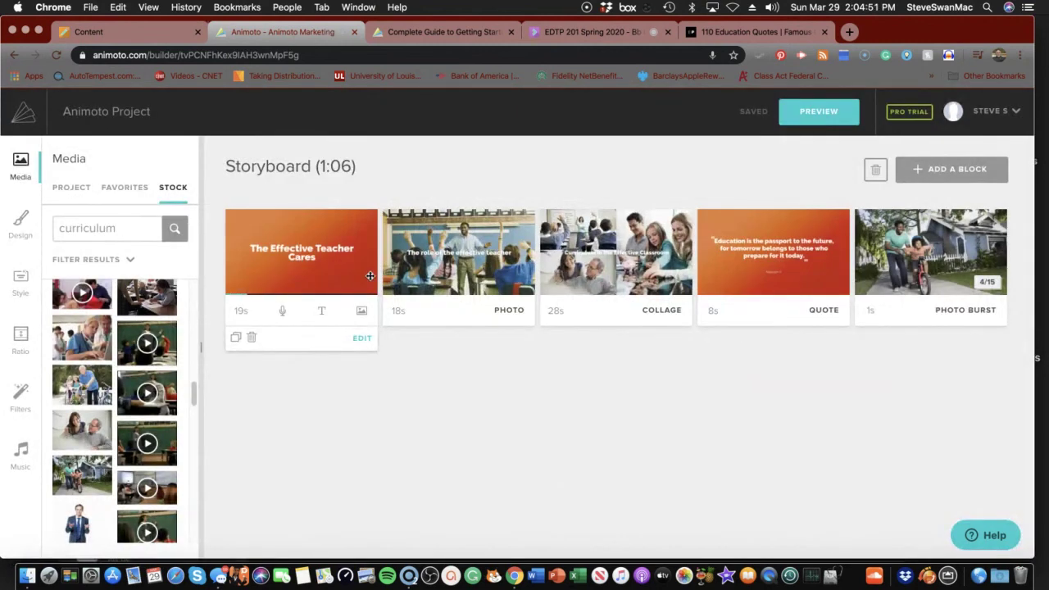
left_click(296, 254)
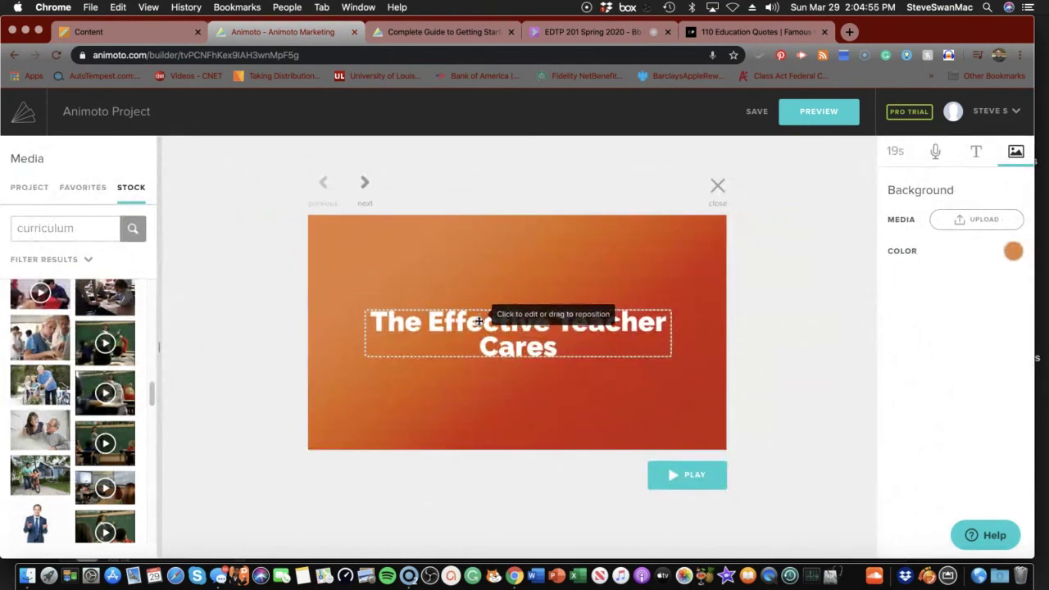
left_click(662, 483)
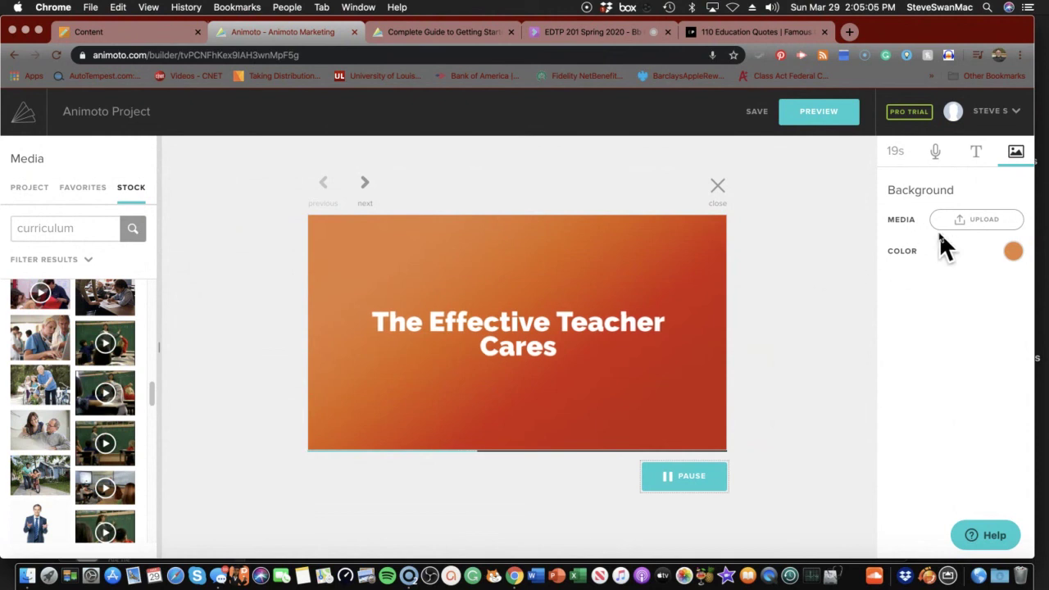
left_click(798, 117)
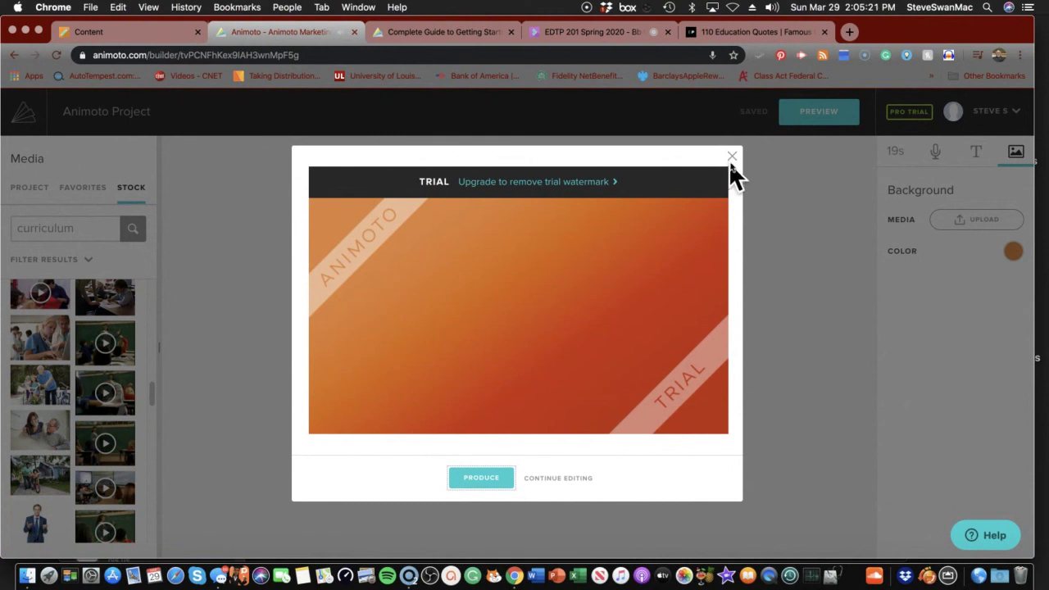
left_click(734, 158)
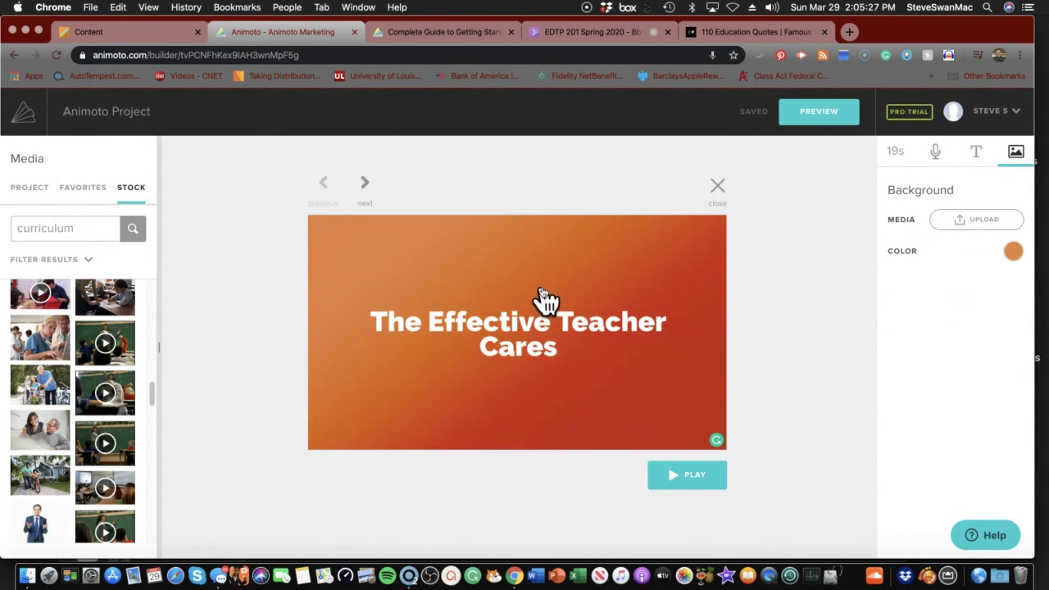
- Reduce the title size of the opening text block so "The Effective Teacher Cares" fits on one line, and play the block
left_click(977, 154)
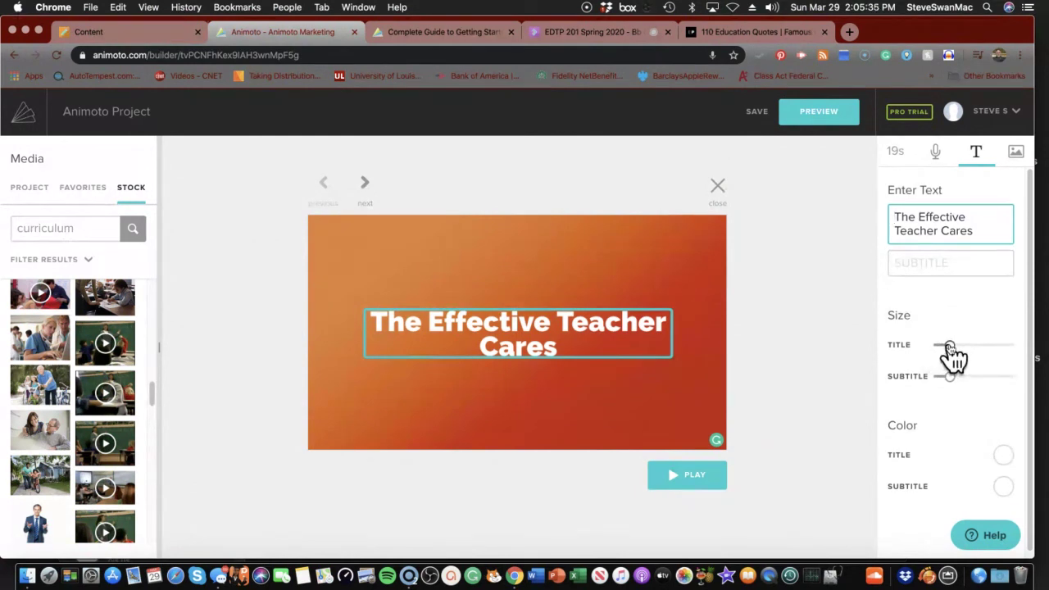
left_click_drag(949, 346, 943, 345)
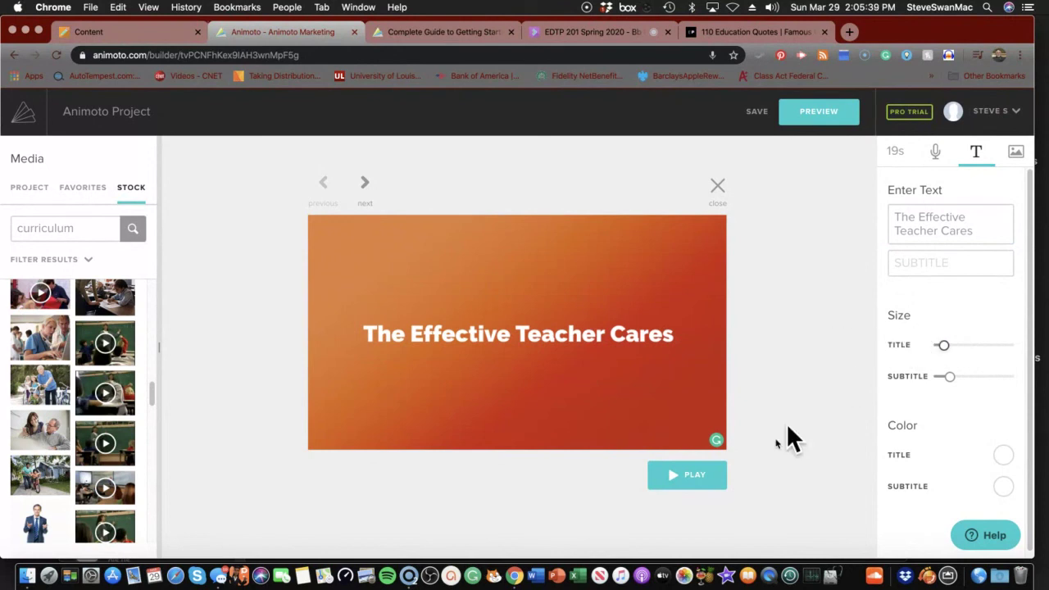
left_click(704, 478)
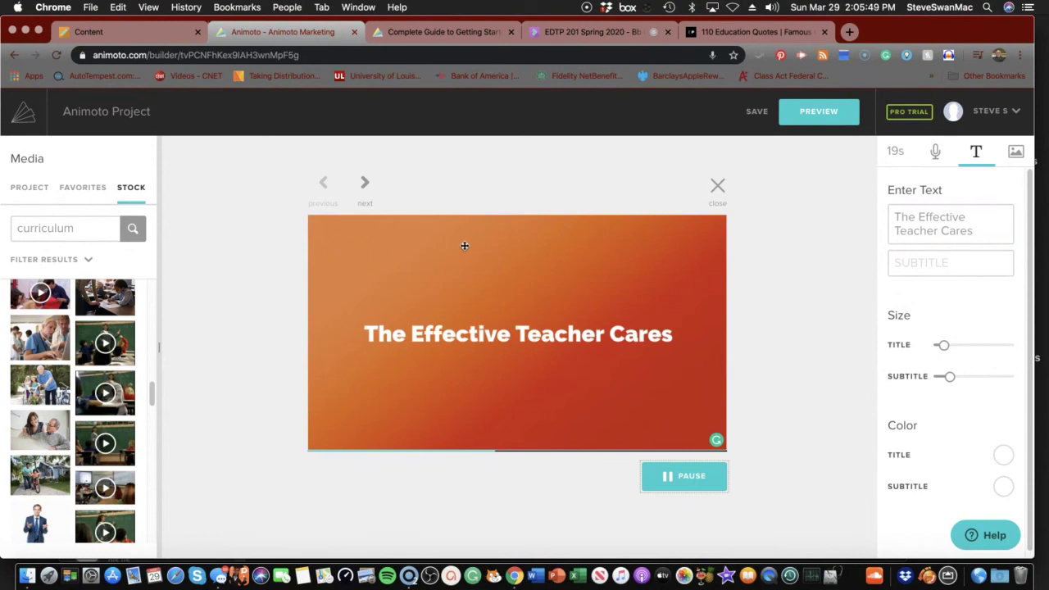
- Start producing the video from its preview and set its title to the producer's surname followed by "effective teacher"
left_click(811, 118)
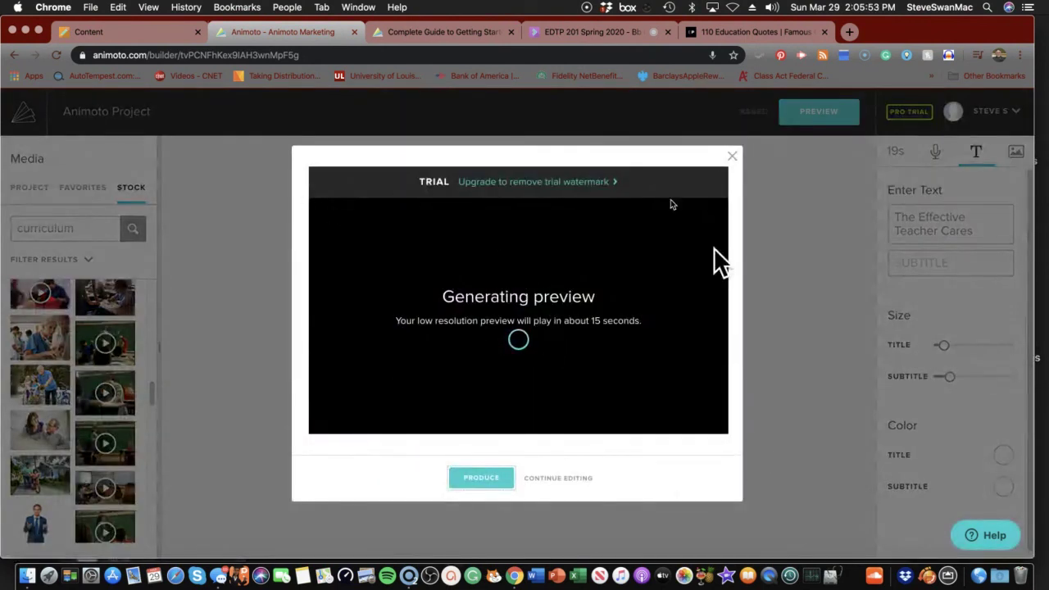
left_click(482, 478)
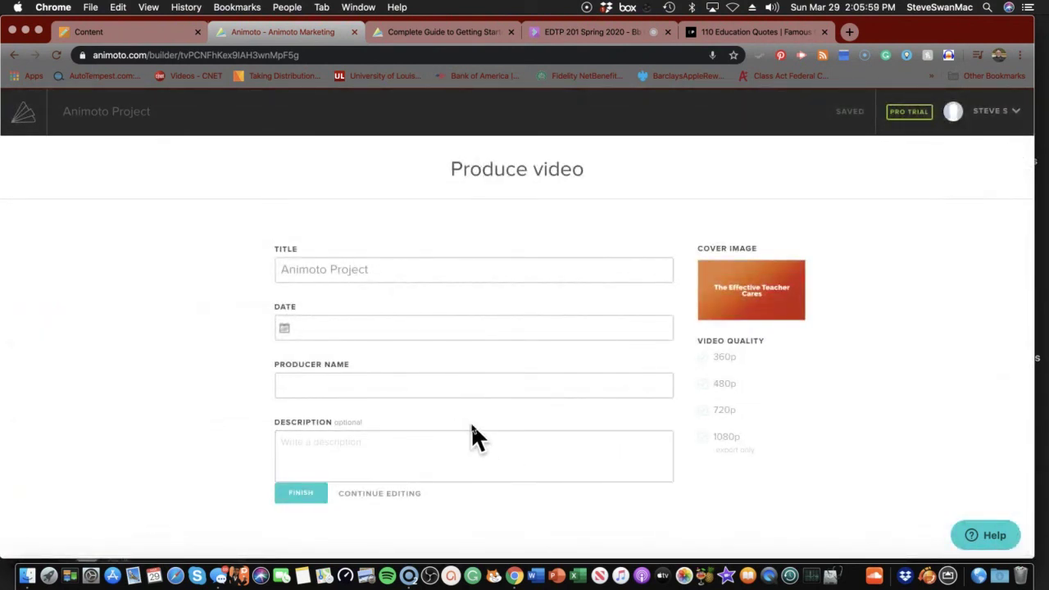
left_click(352, 277)
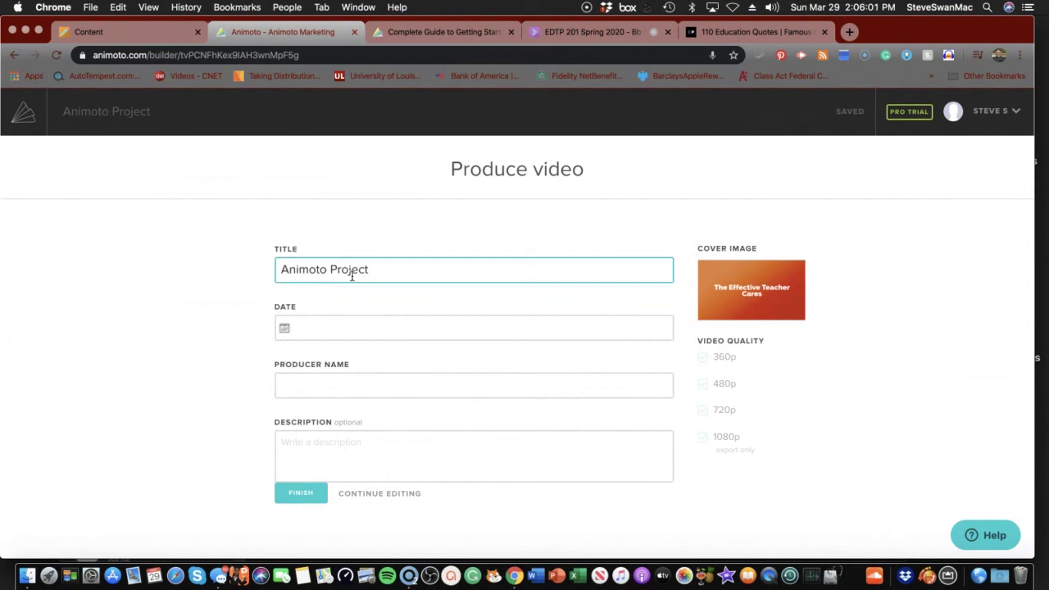
left_click_drag(386, 268, 251, 257)
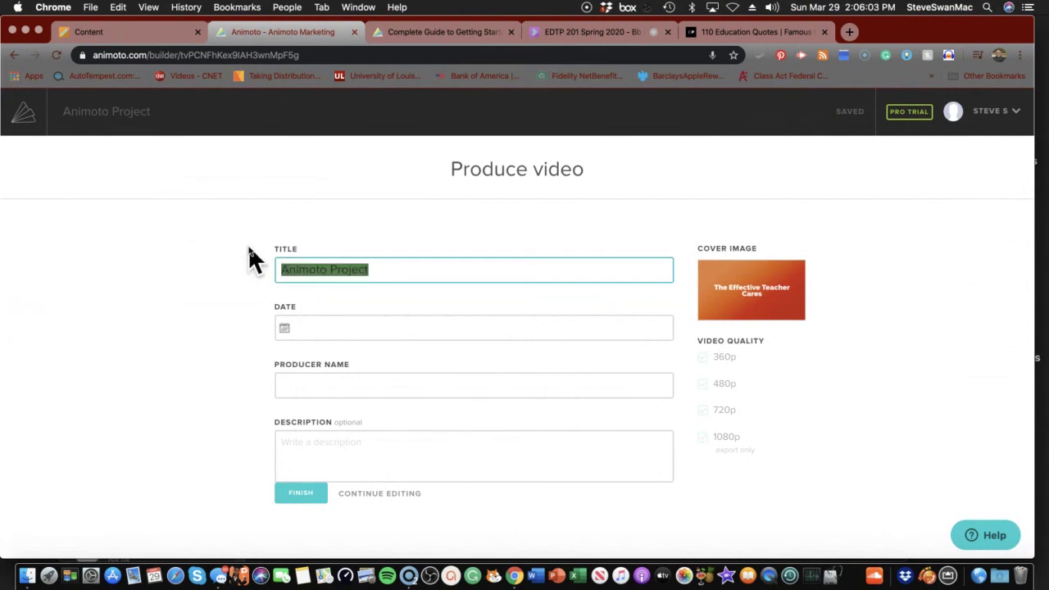
type("Swa")
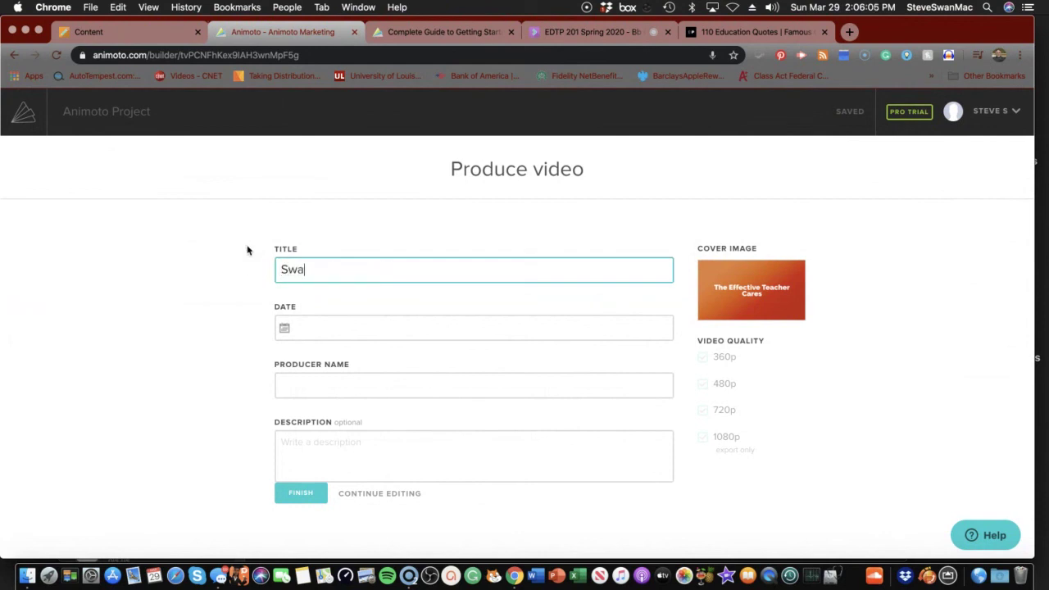
type("n effective teacher")
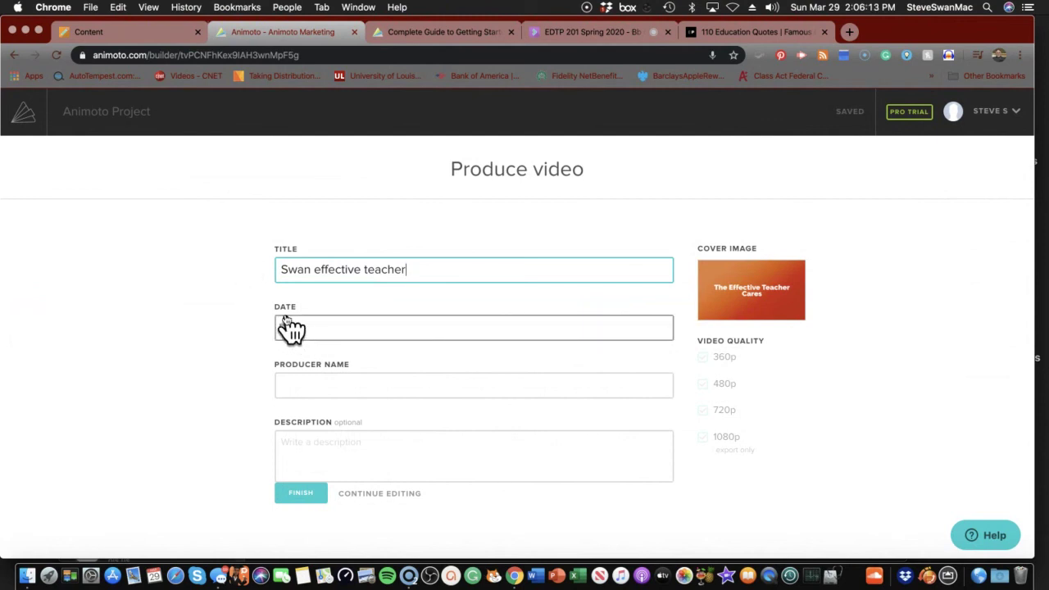
- Fill in the producer's full name from the autofill suggestions and finish producing the video
left_click(344, 378)
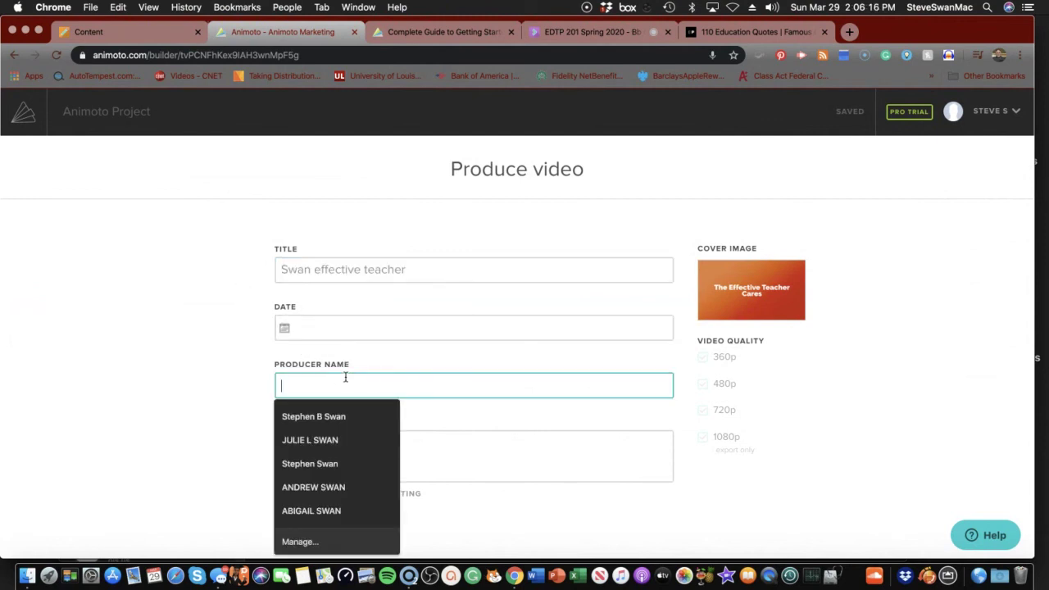
left_click(346, 418)
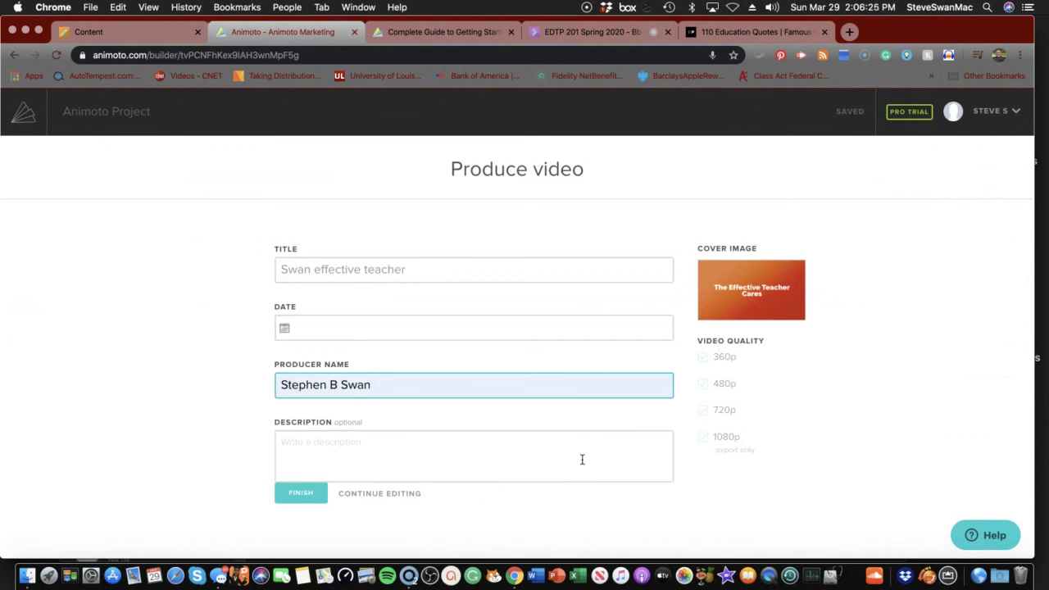
left_click(296, 495)
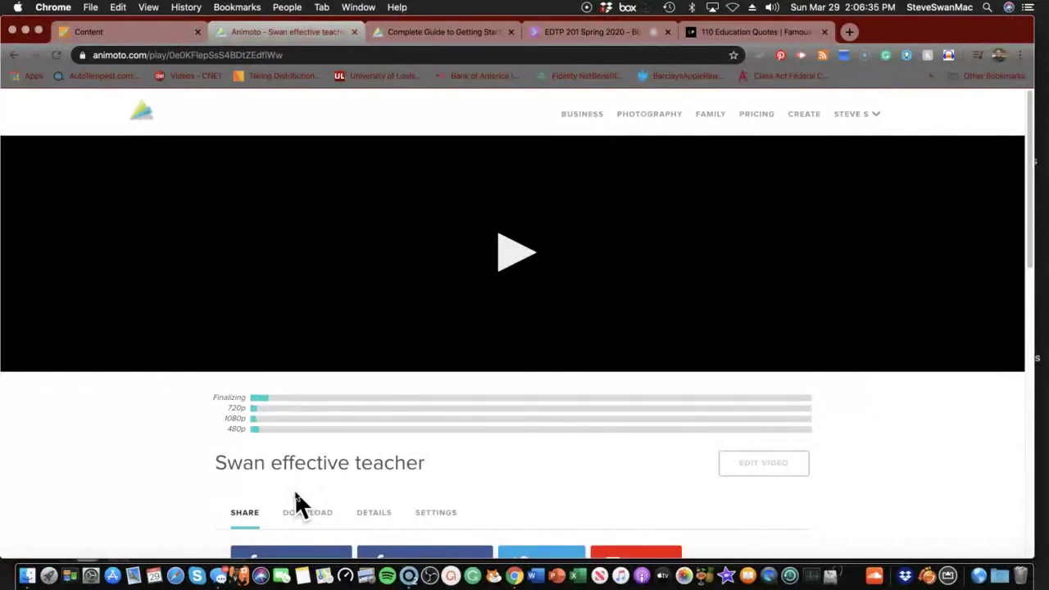
- Examine the produced video's page, including the rendering progress, social sharing options, share link and embed code
scroll(169, 467, "down", 4)
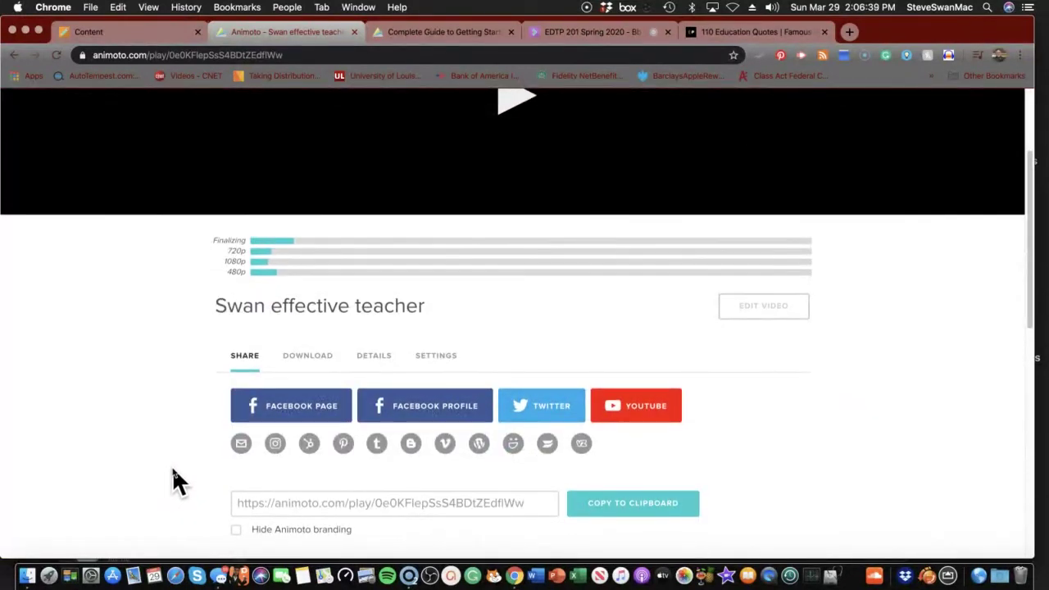
scroll(172, 480, "down", 3)
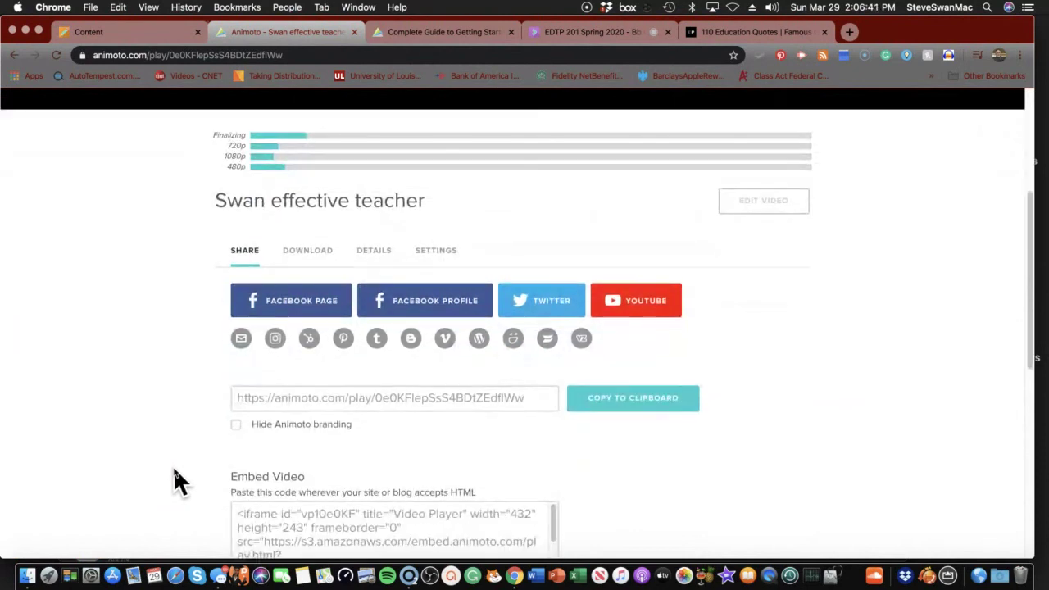
scroll(176, 482, "up", 4)
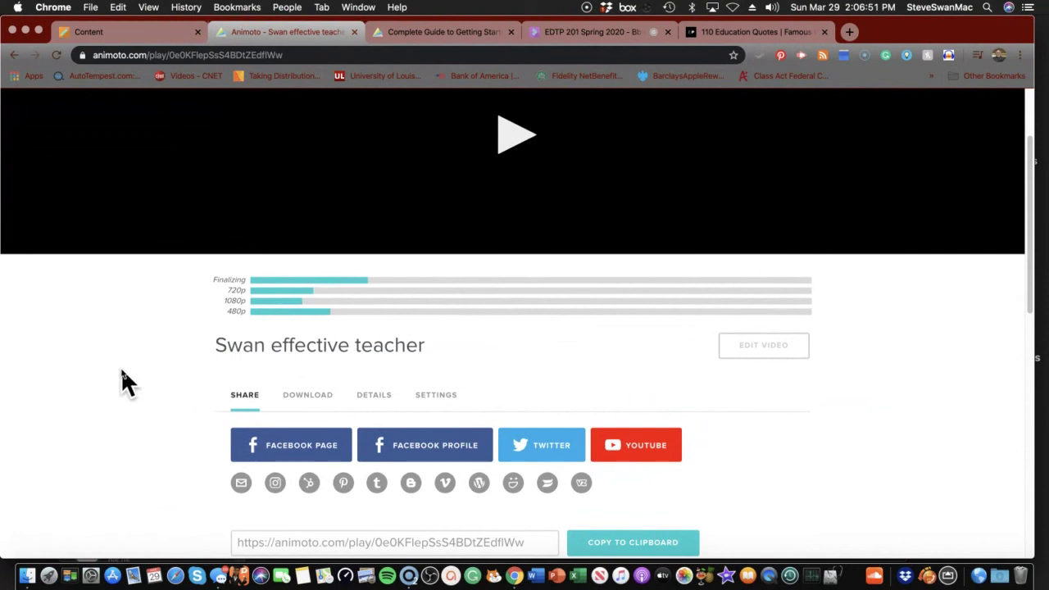
scroll(121, 370, "down", 1)
scroll(123, 372, "down", 5)
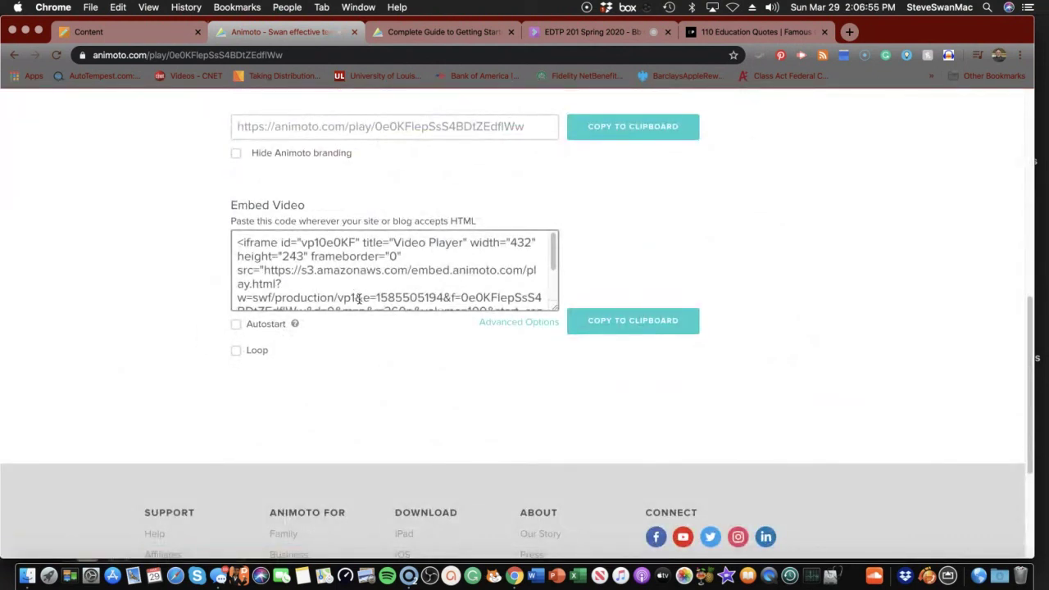
scroll(347, 318, "down", 2)
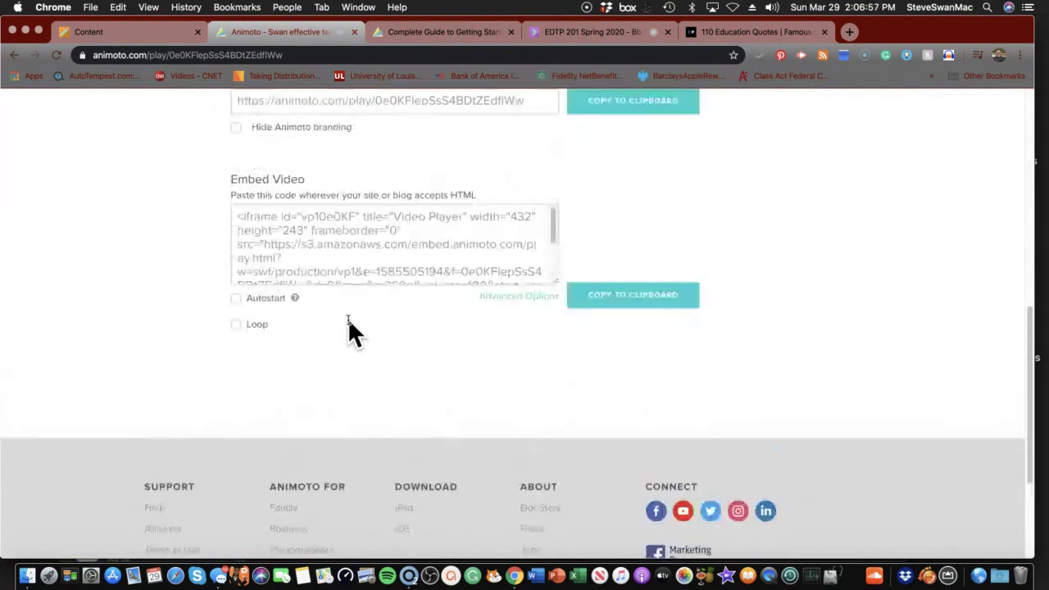
scroll(348, 317, "up", 3)
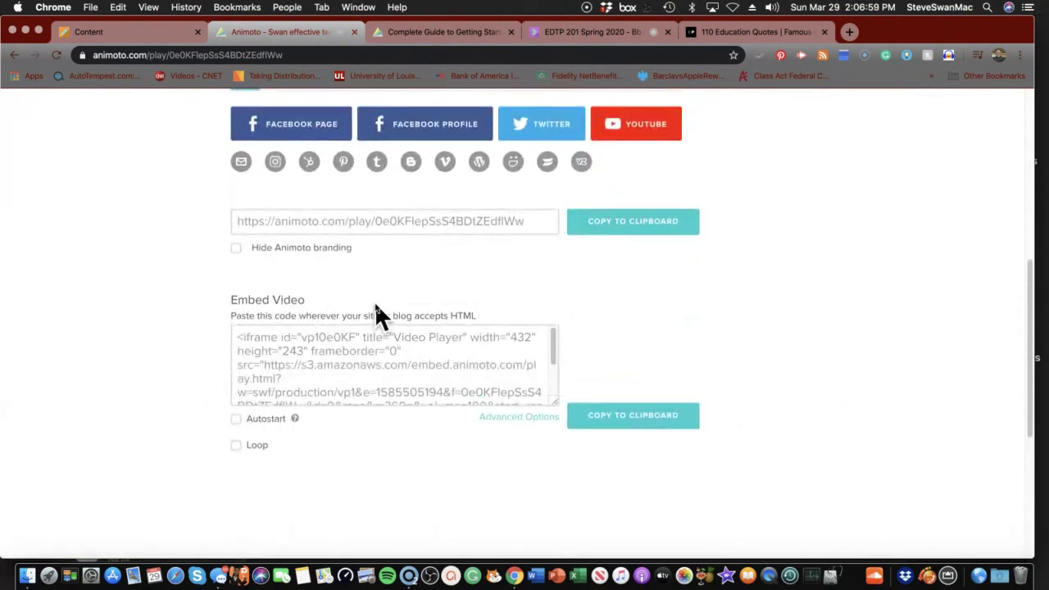
scroll(376, 308, "up", 10)
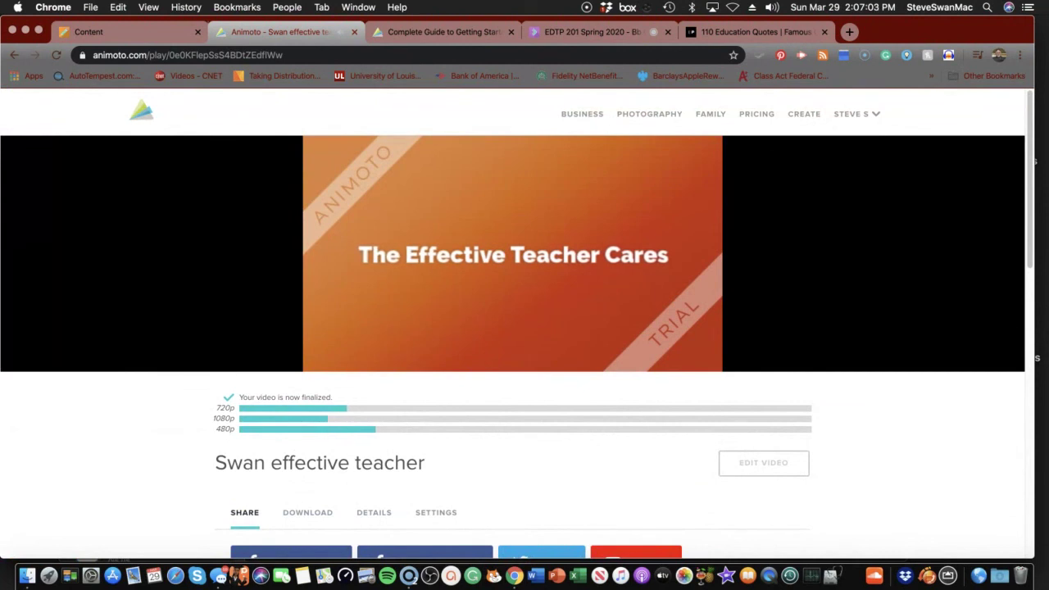
- Pause the finished video and copy its share link to the clipboard
mouse_move(405, 300)
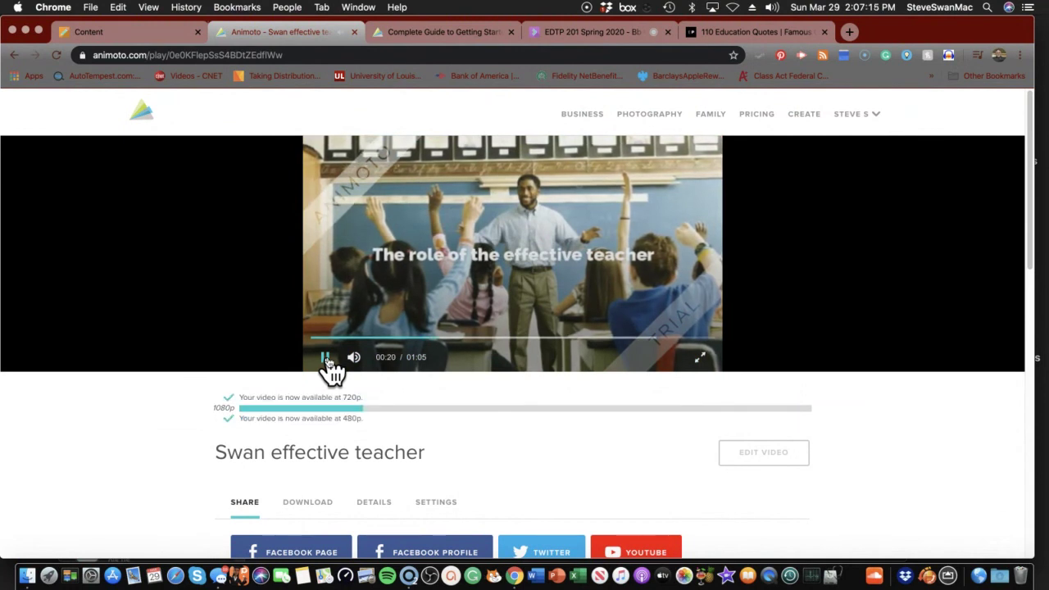
left_click(326, 362)
scroll(466, 417, "down", 5)
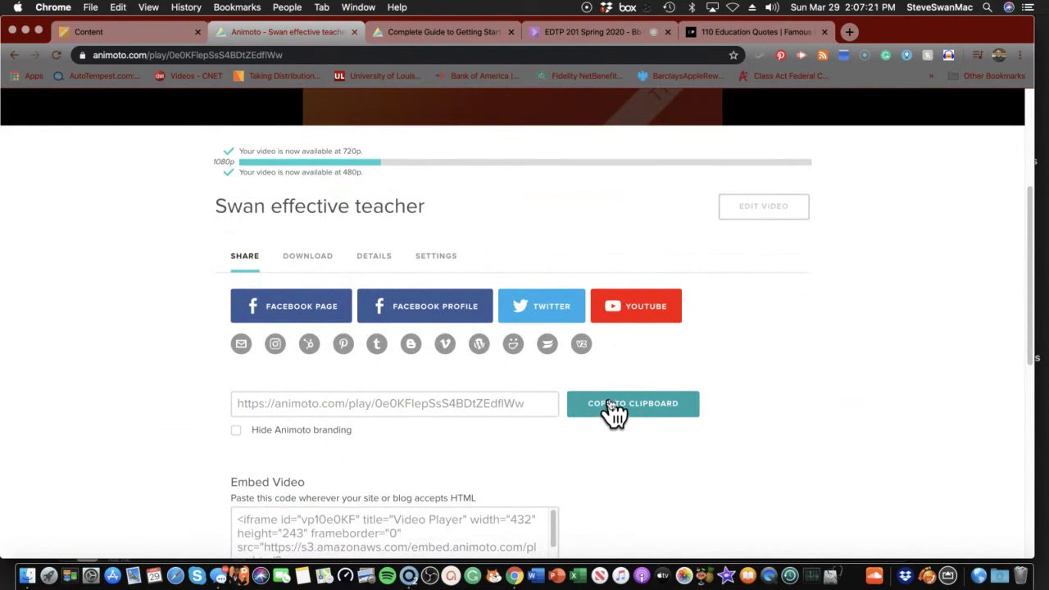
left_click(610, 404)
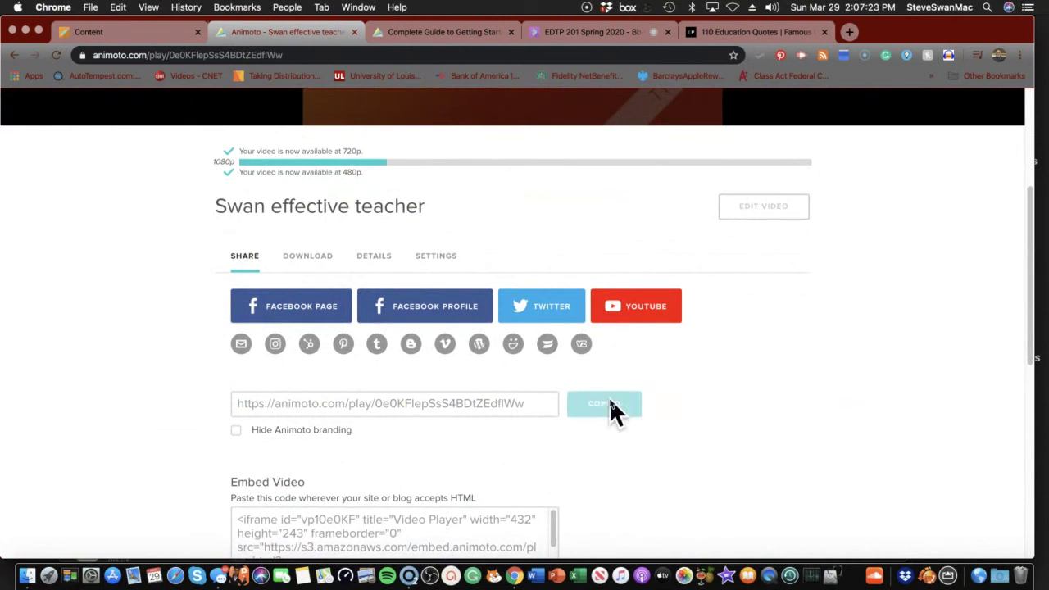
- Open Google Classroom at classroom.google.com in a new browser tab
left_click(848, 32)
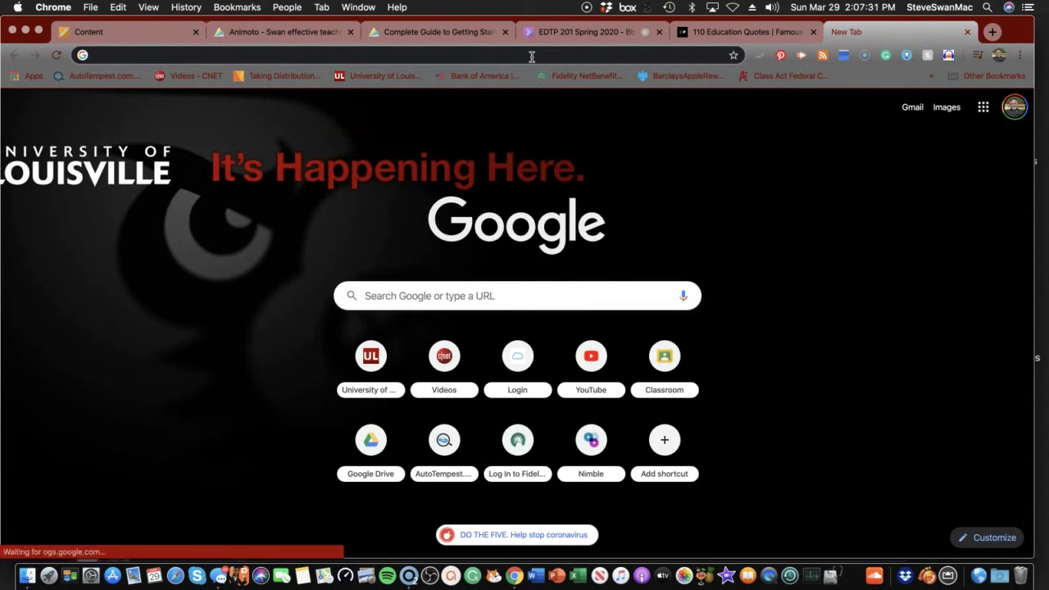
type("class")
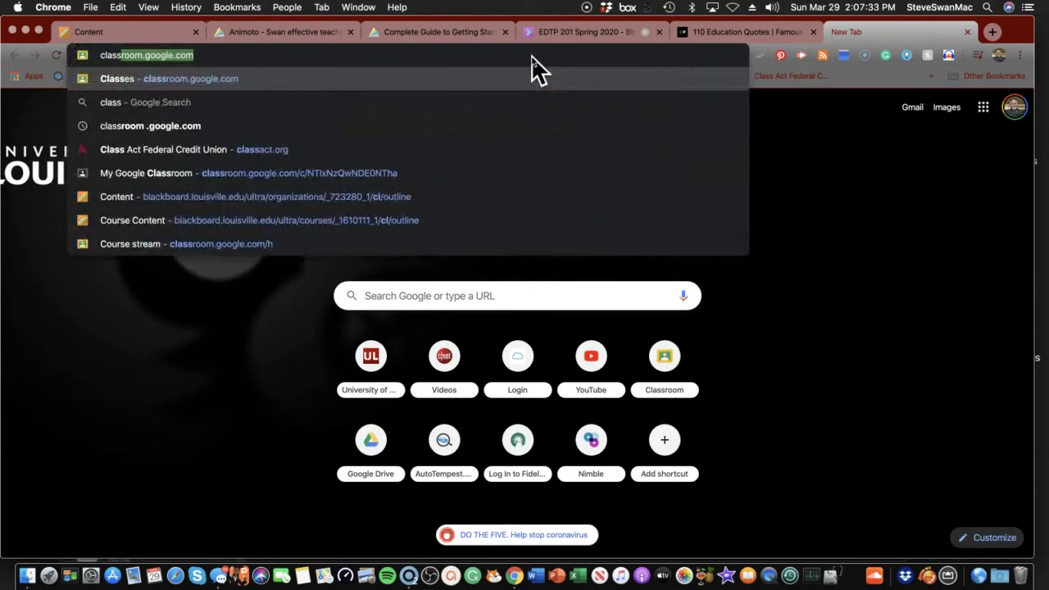
type("room.g")
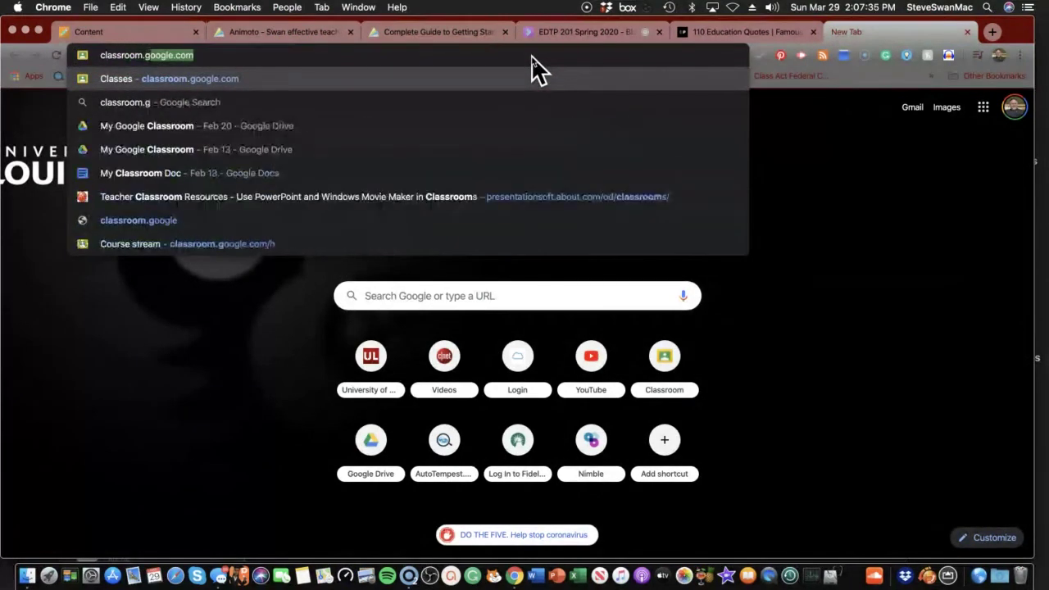
type("oogle.")
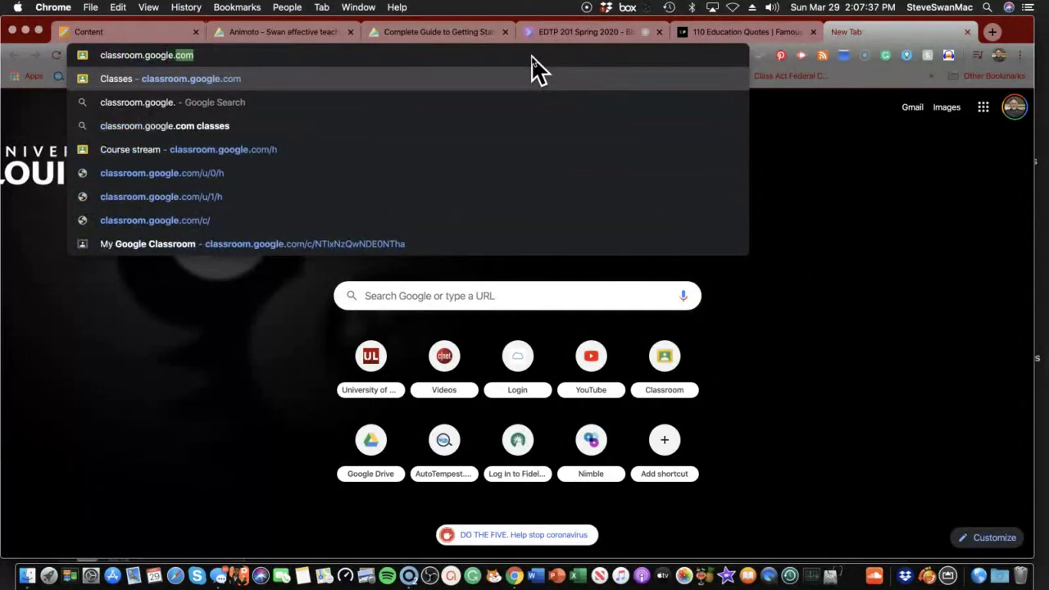
type("com")
key("Return")
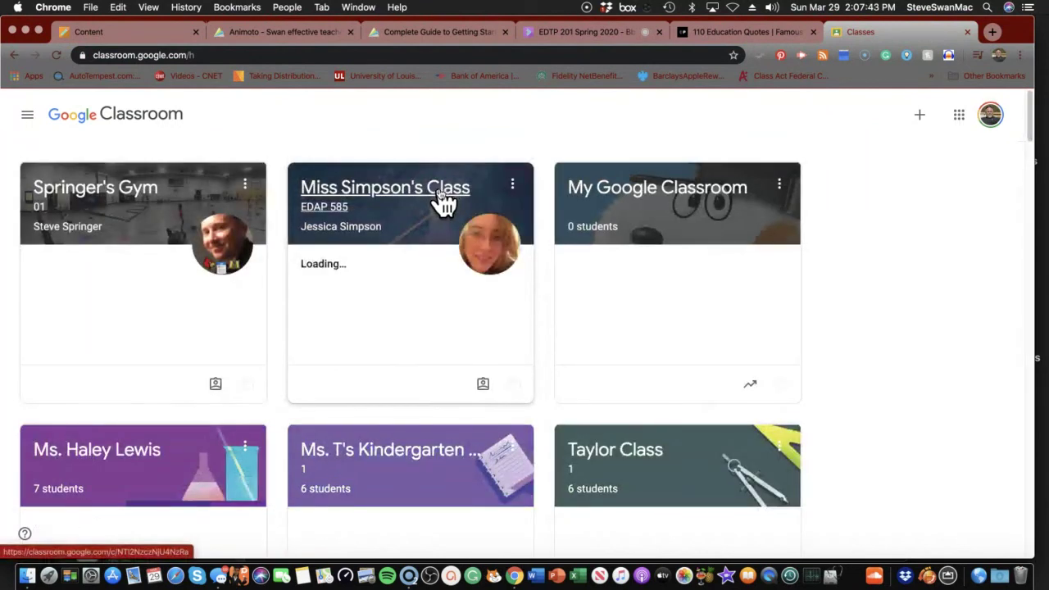
- Open the My Google Classroom class and start a stream announcement reading "This is my Animoto"
left_click(627, 194)
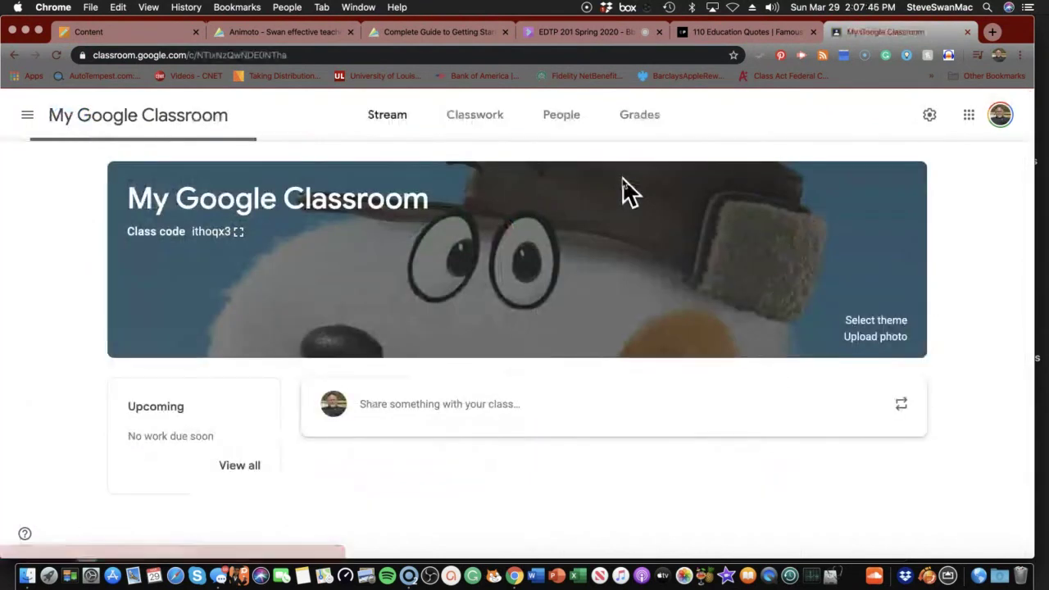
left_click(440, 410)
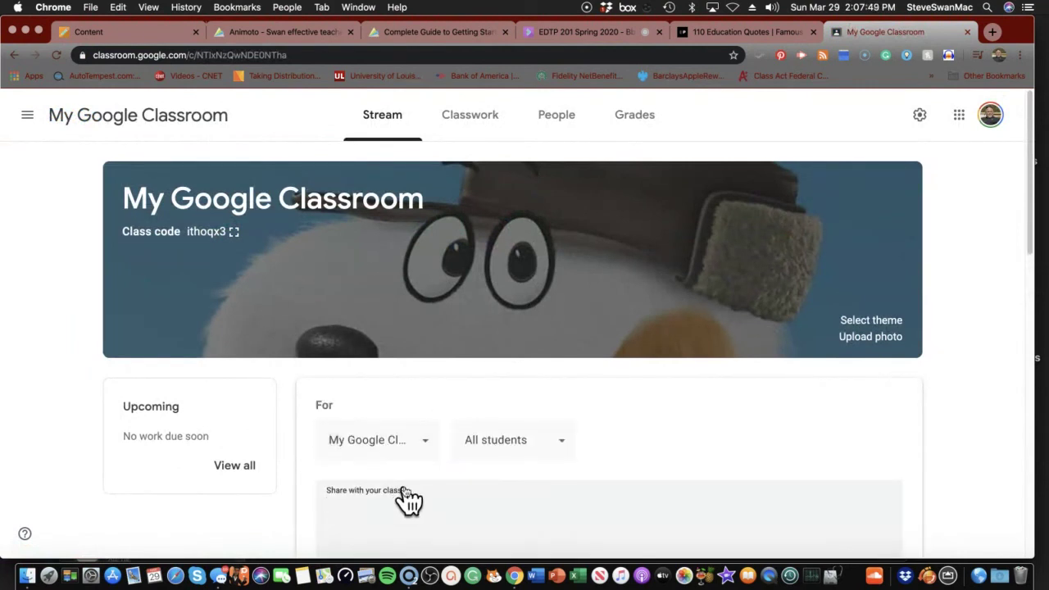
type("Thi")
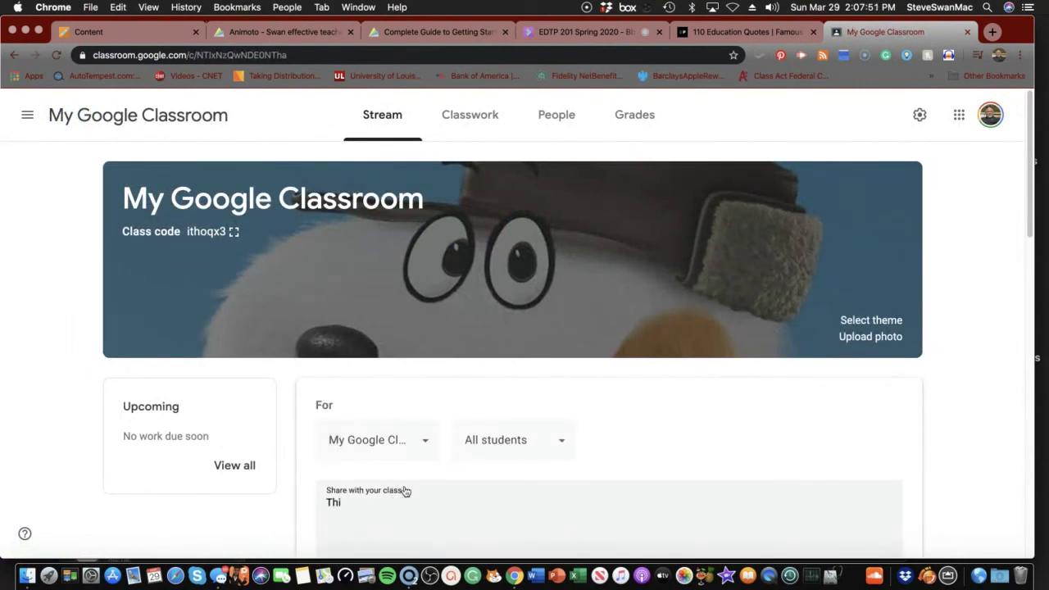
type("s is my Animoto")
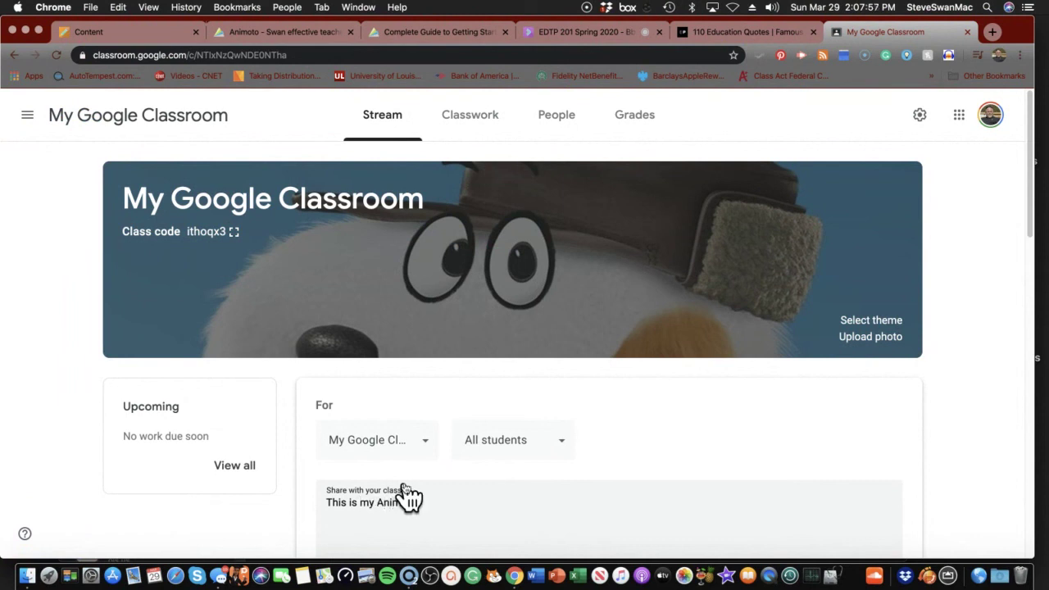
- Attach the copied Animoto video link to the class announcement
scroll(405, 491, "down", 2)
scroll(414, 478, "down", 3)
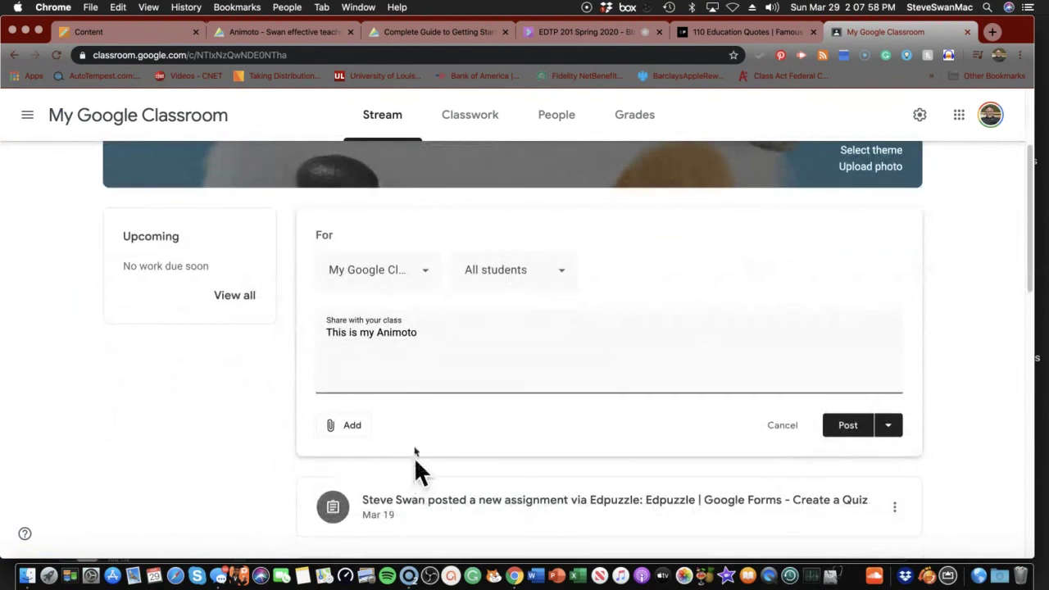
left_click(349, 426)
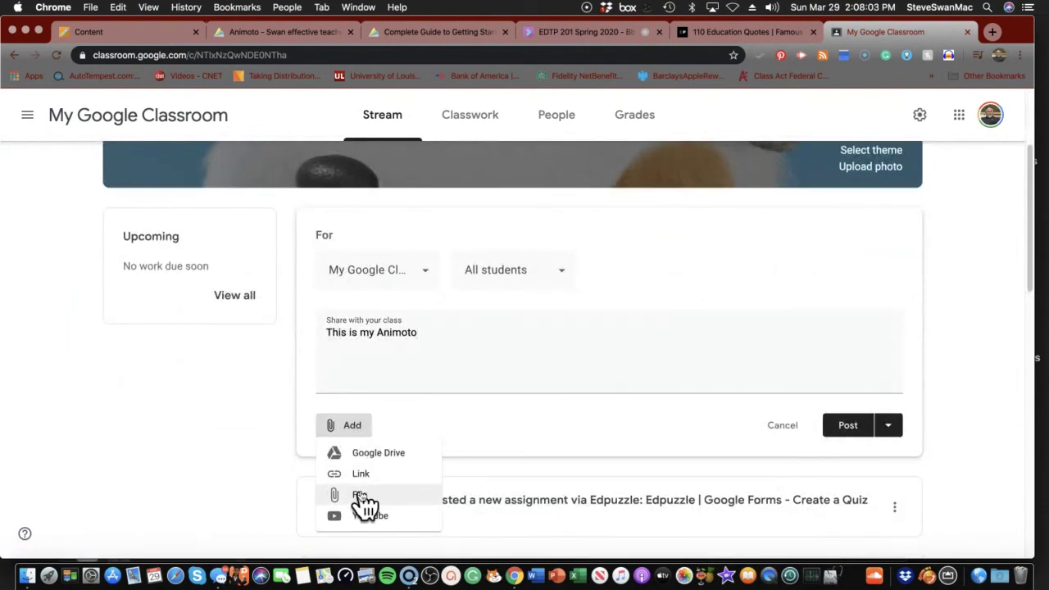
left_click(362, 475)
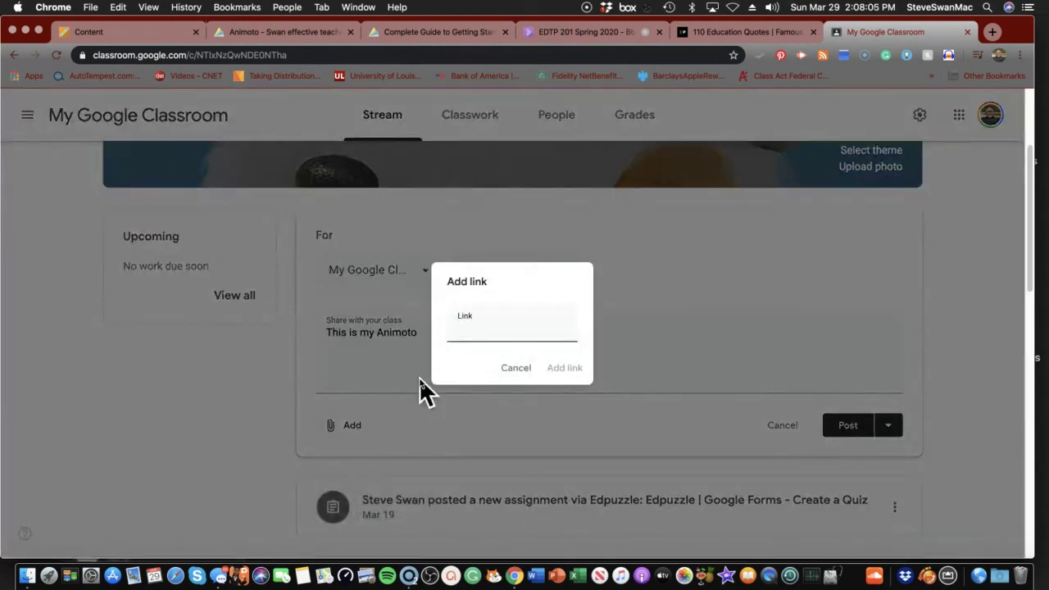
key("super+v")
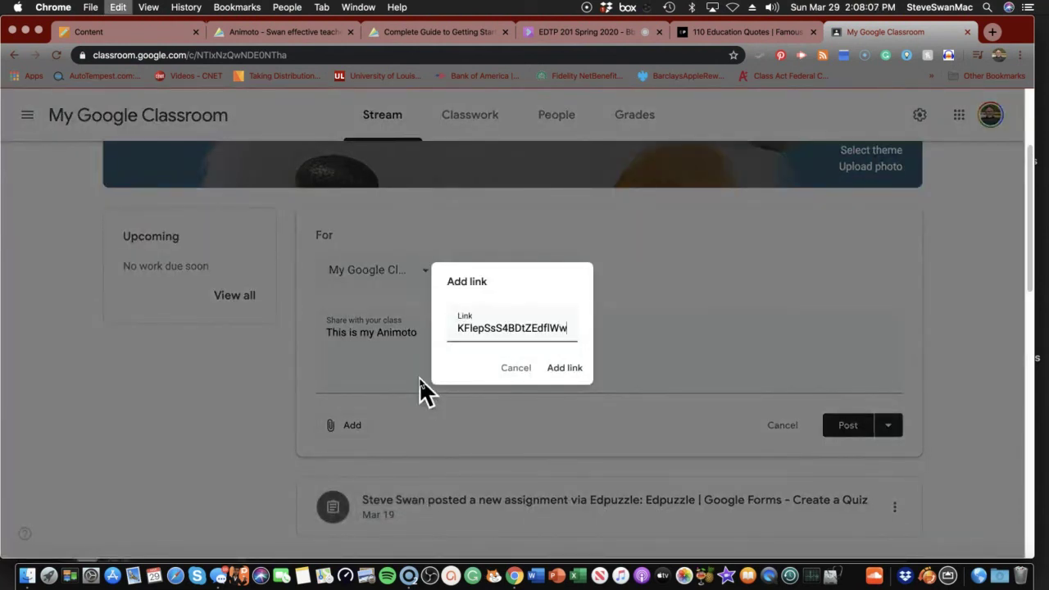
left_click(563, 368)
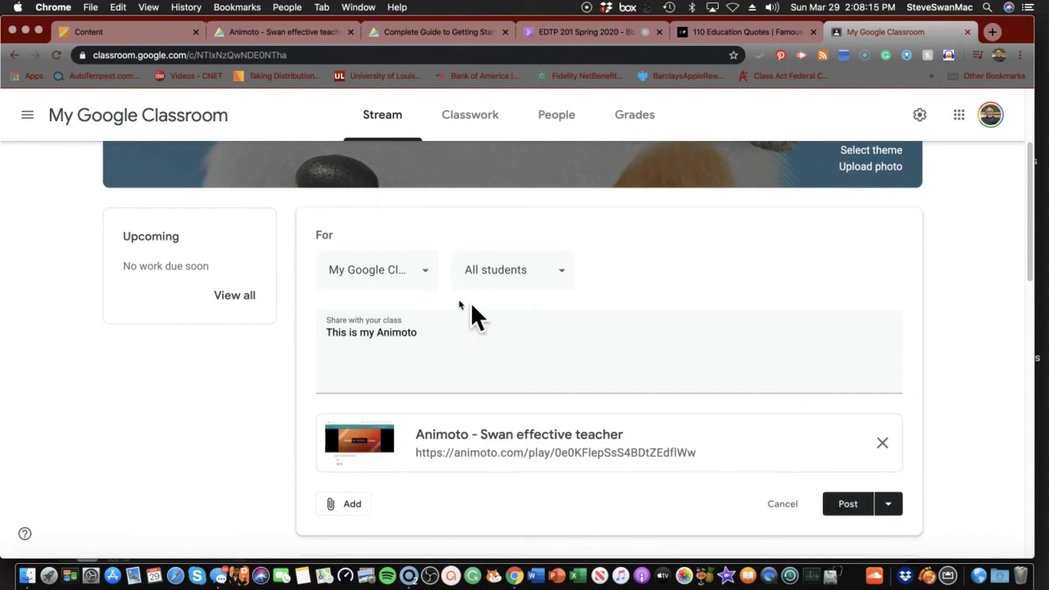
- Keep All students as the announcement's audience and post it to the class stream
left_click(565, 278)
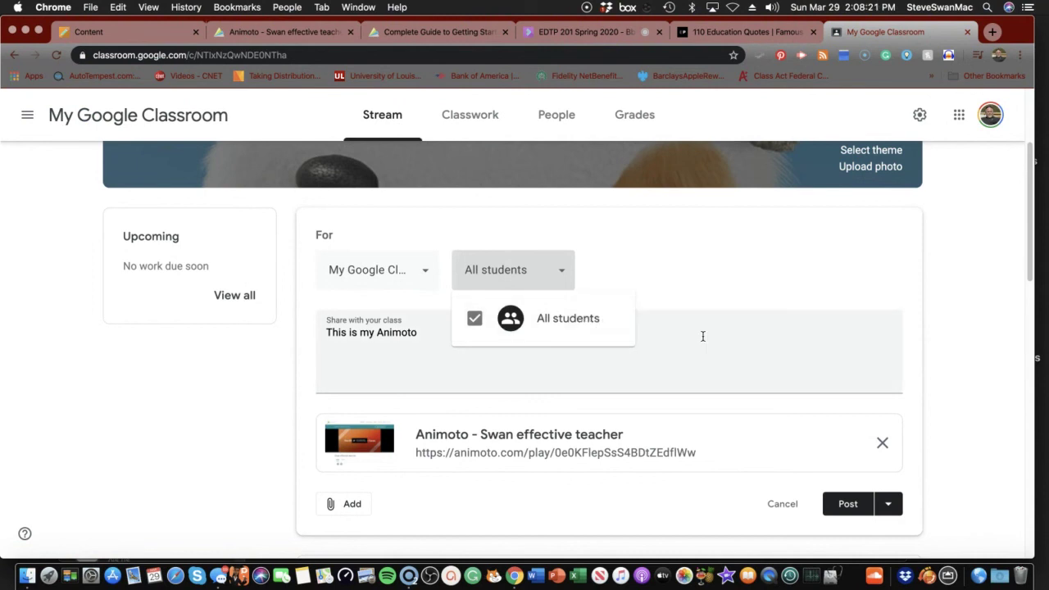
left_click(752, 340)
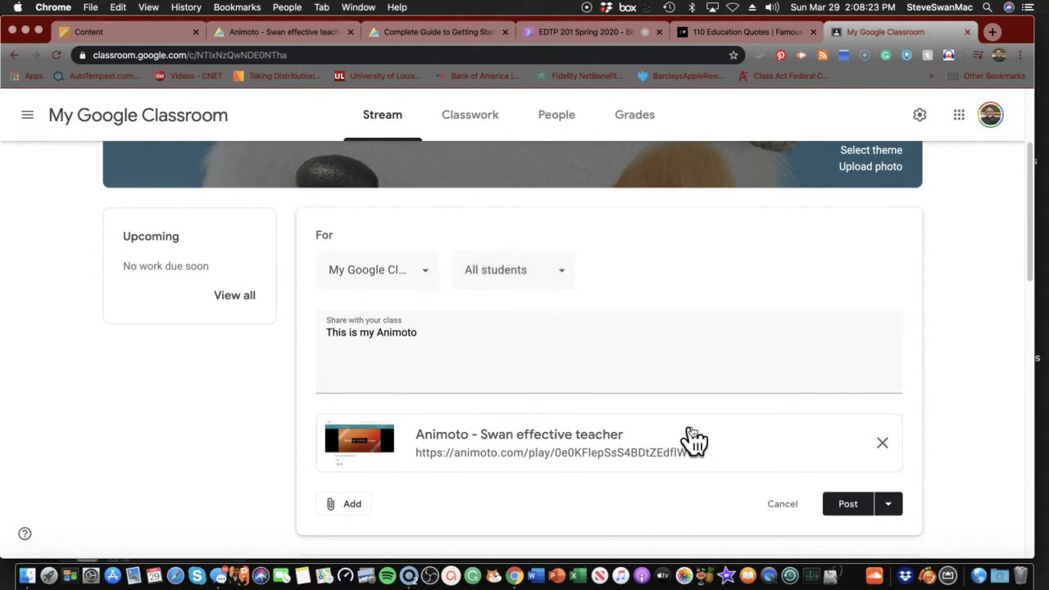
left_click(856, 512)
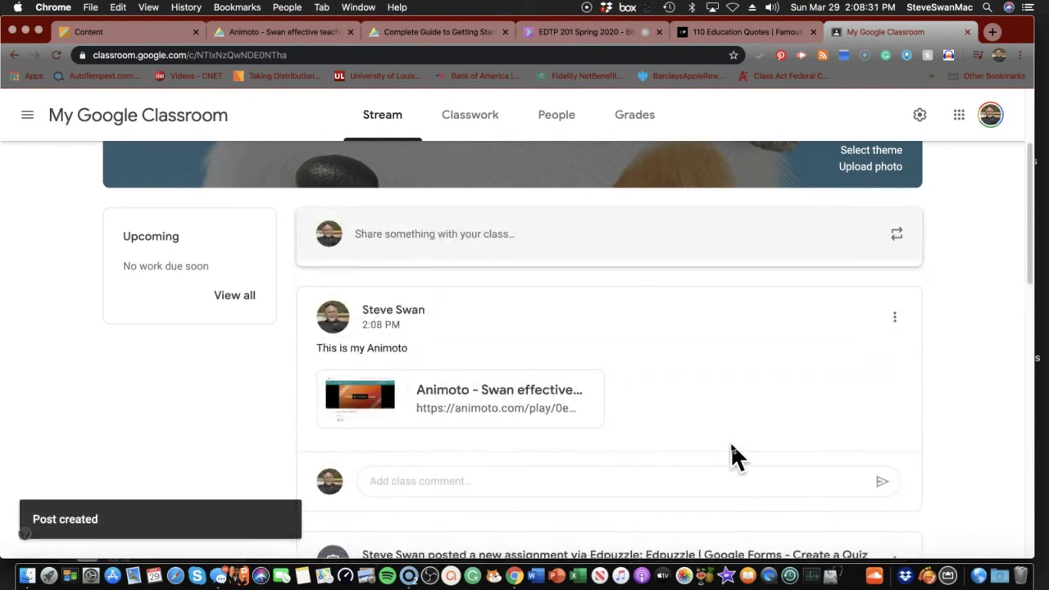
scroll(463, 345, "down", 1)
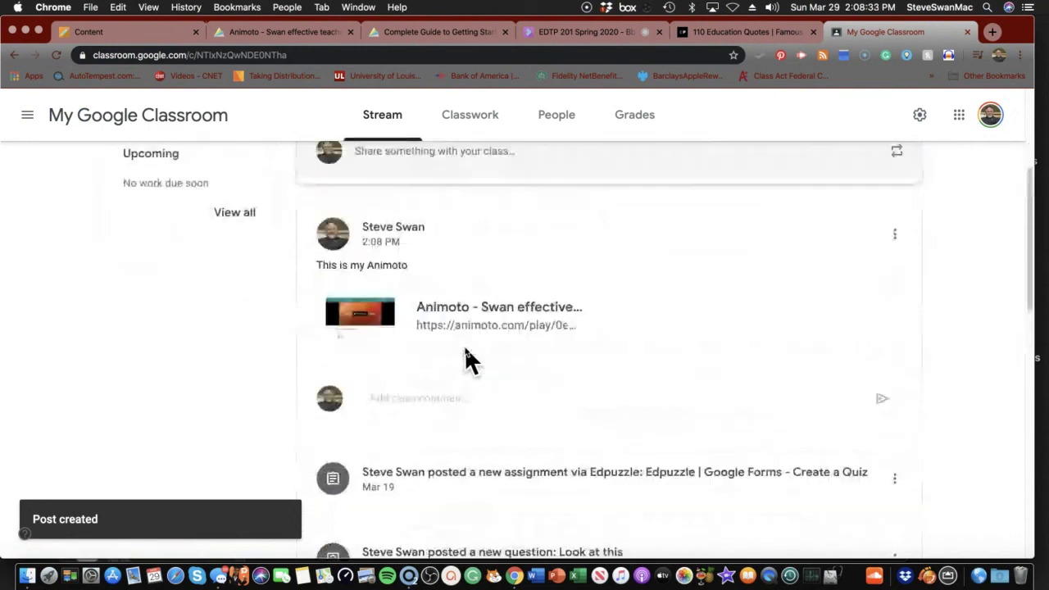
scroll(464, 345, "up", 3)
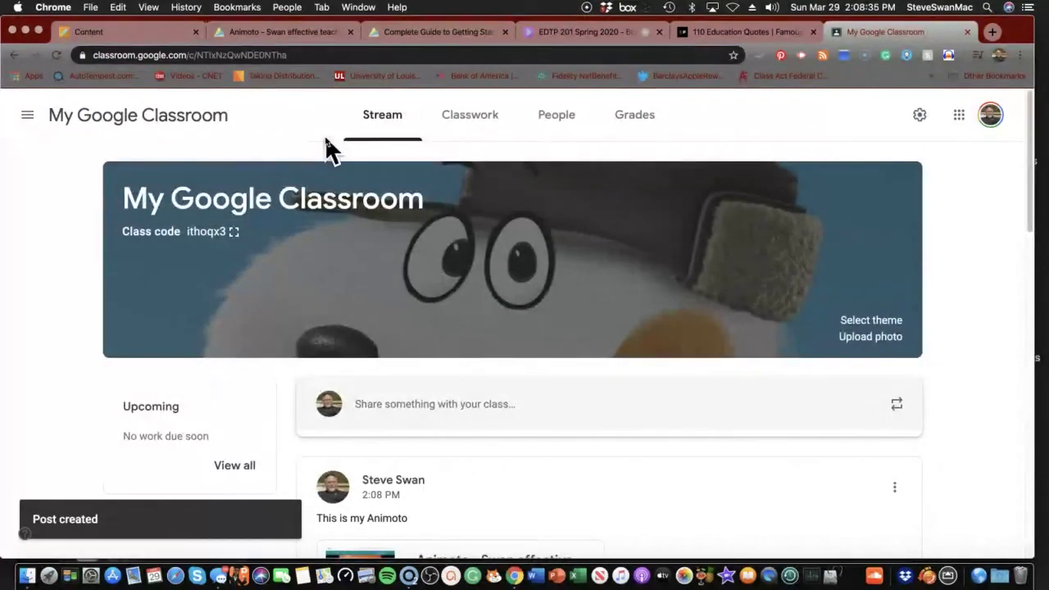
- Review the Blackboard Animoto assignment, the Animoto getting-started guide, and the produced video's page with its player and sharing options
left_click(124, 31)
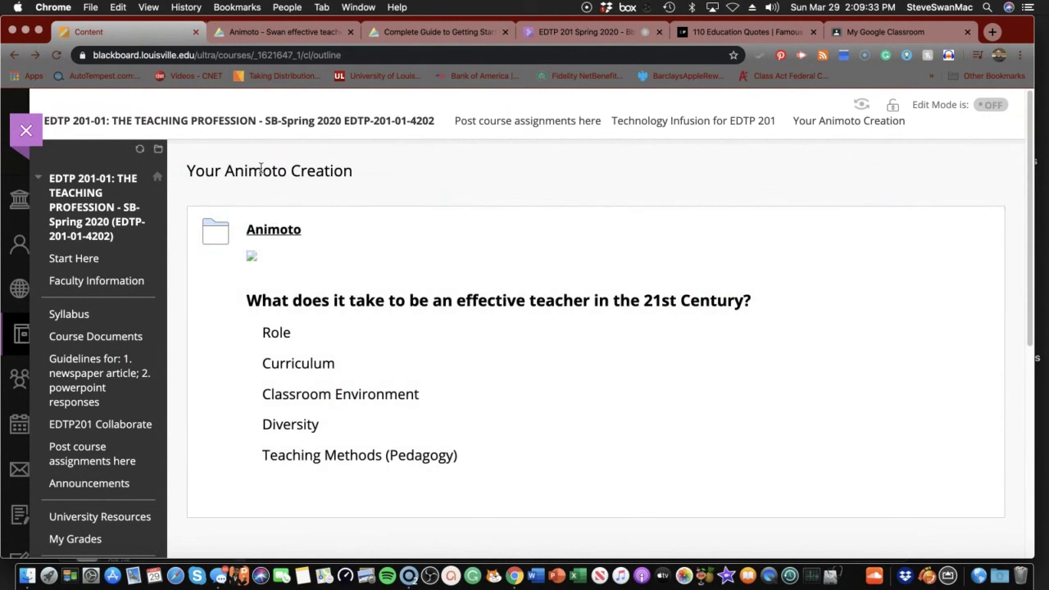
left_click(254, 32)
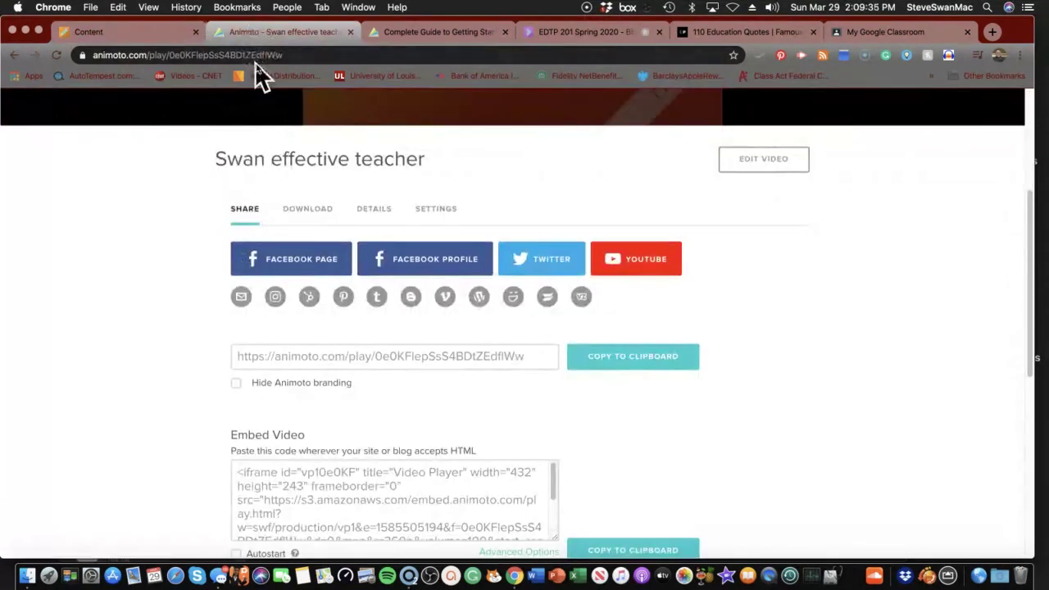
left_click(431, 37)
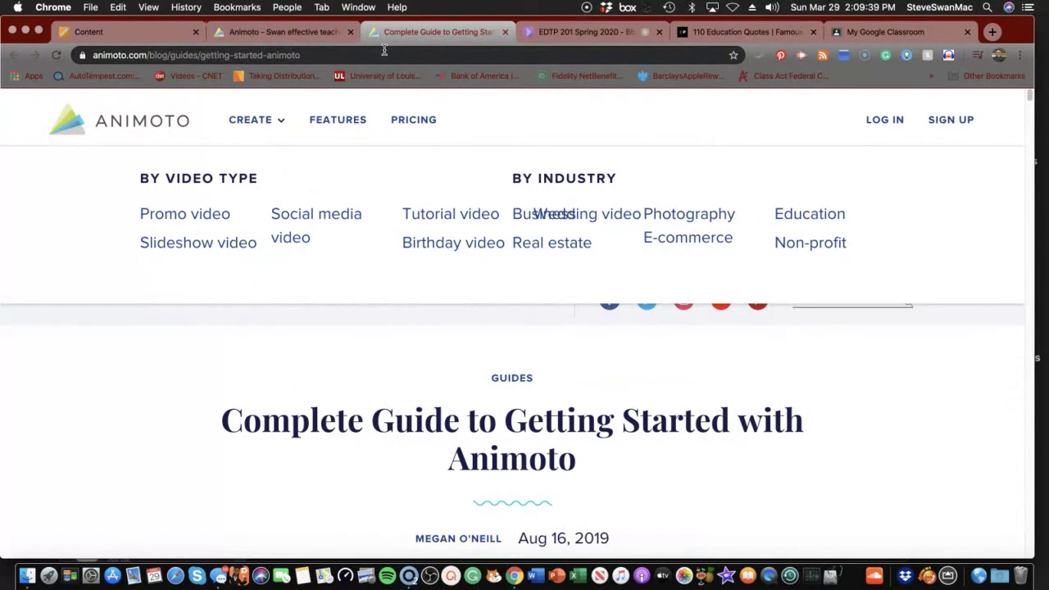
left_click(316, 36)
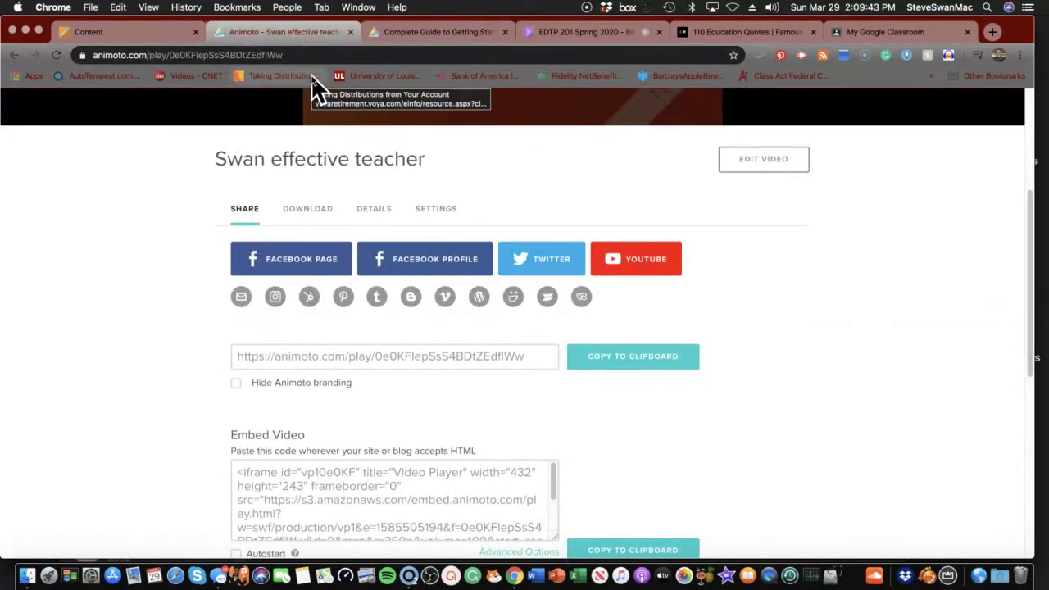
scroll(293, 164, "up", 5)
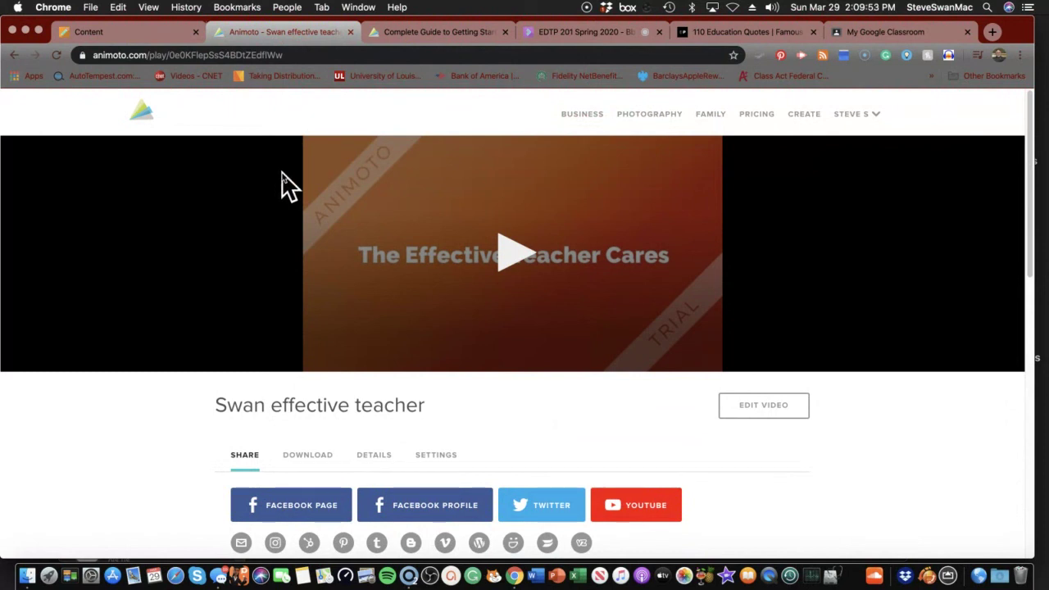
scroll(281, 185, "down", 3)
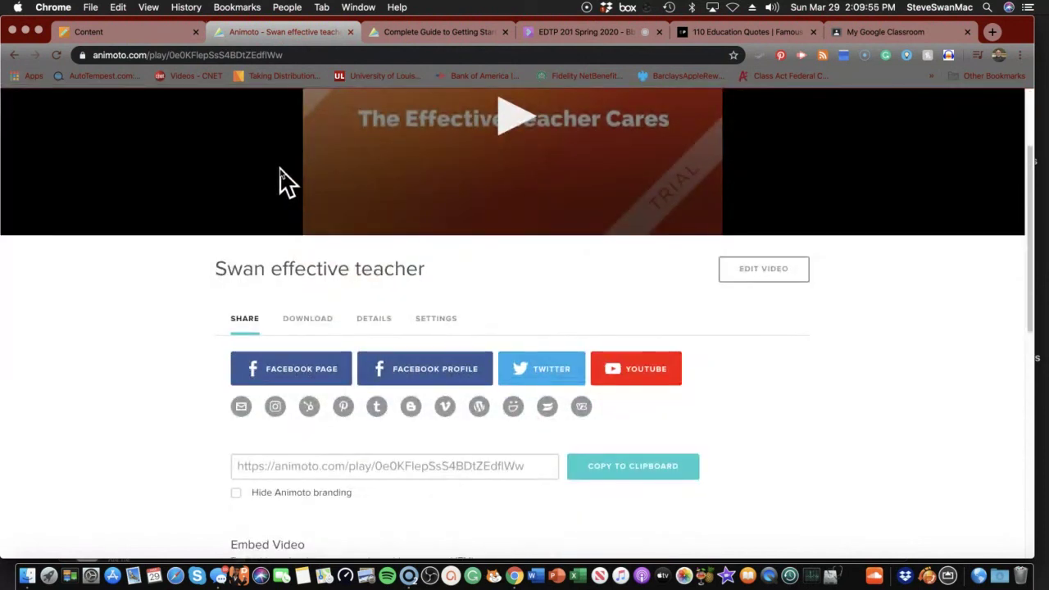
scroll(279, 165, "up", 3)
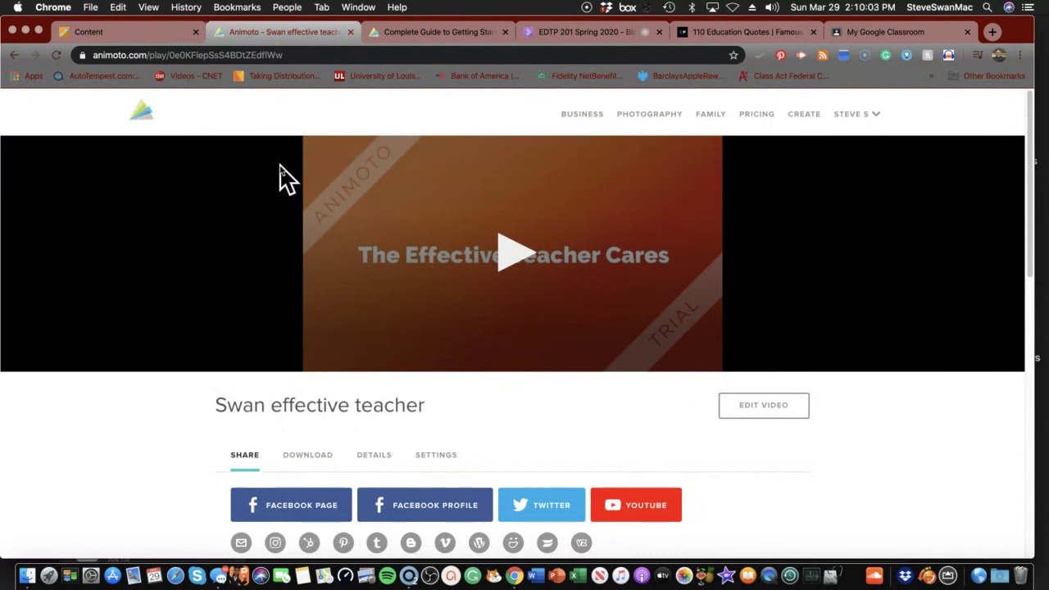
- Revisit the Animoto assignment in Blackboard and switch to the EDTP 201 Spring 2020 Collaborate session
left_click(141, 36)
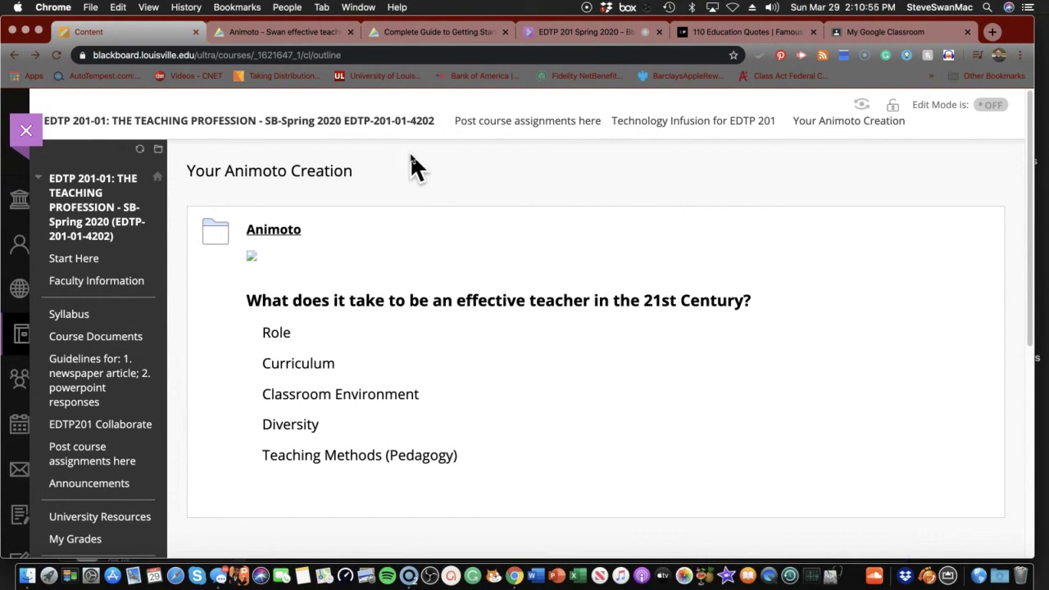
left_click(555, 35)
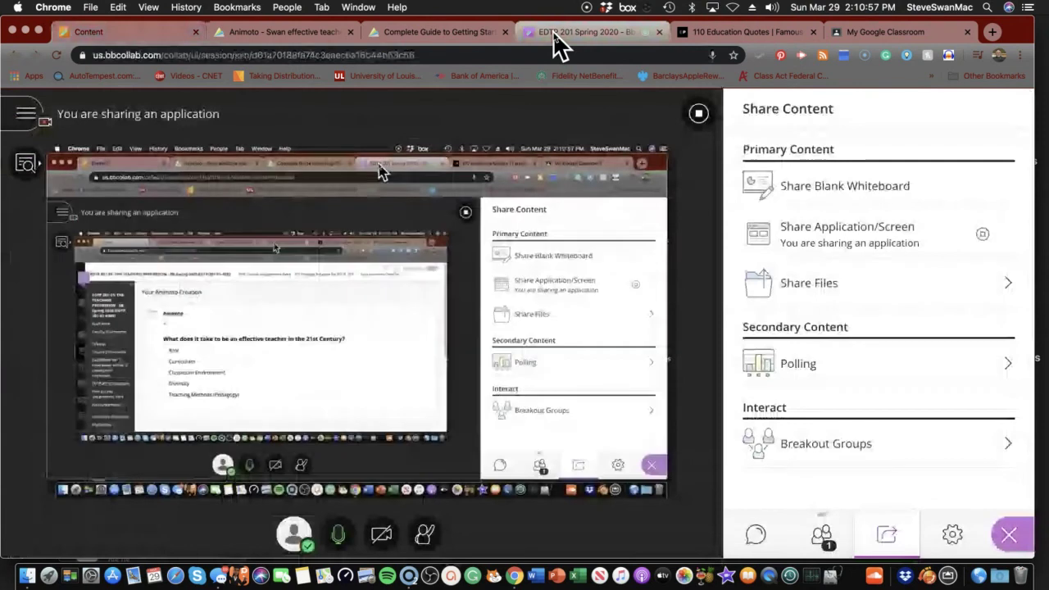